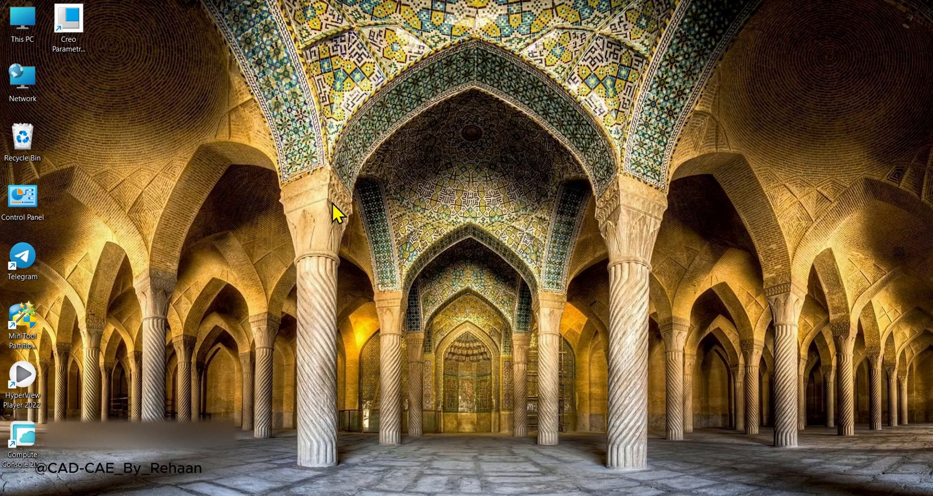
Launch Creo Parametric and close the embedded welcome browser.
double_click(63, 30)
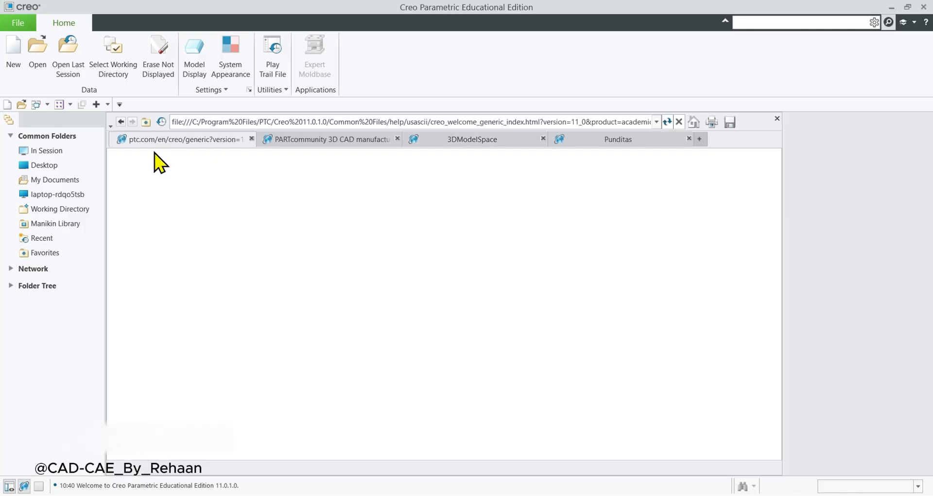
click(776, 118)
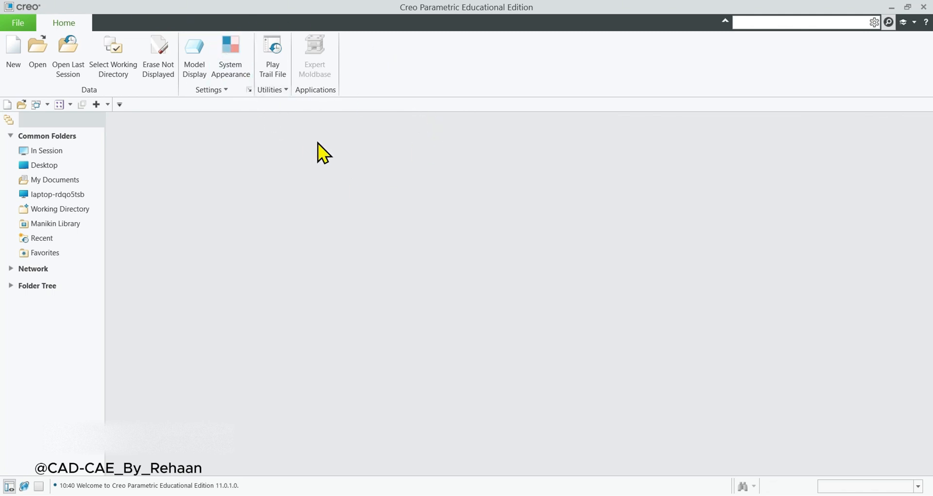
Start a new solid part named pipe with the default template turned off.
click(16, 62)
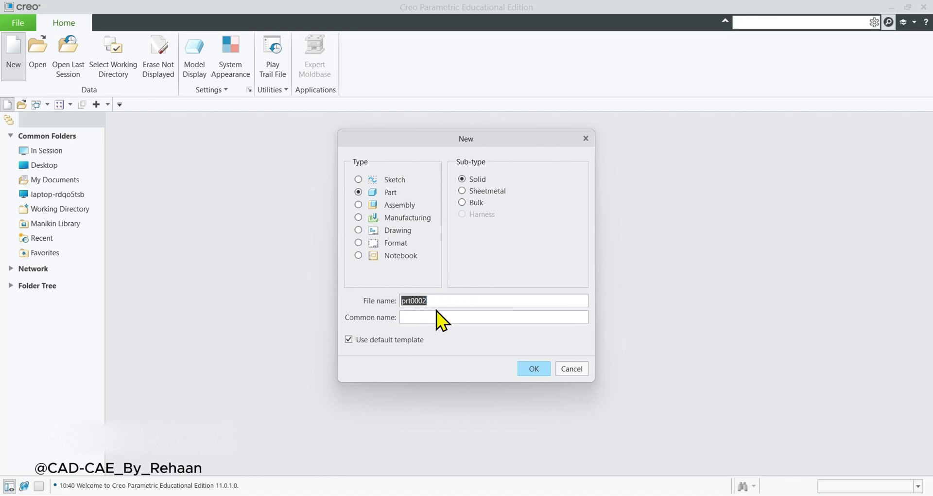
text(pipe)
click(349, 340)
click(527, 369)
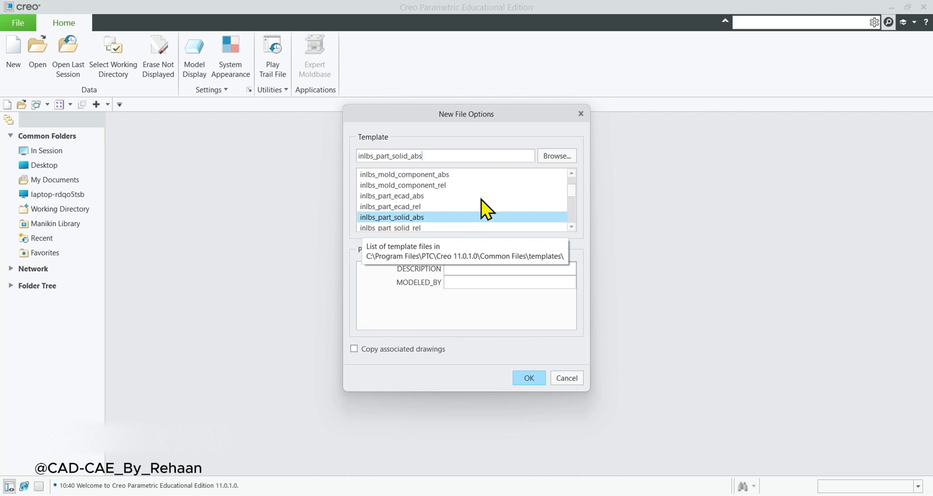
Create the part from the solid_part_mmks_abs template.
scroll(415, 219, down, 4)
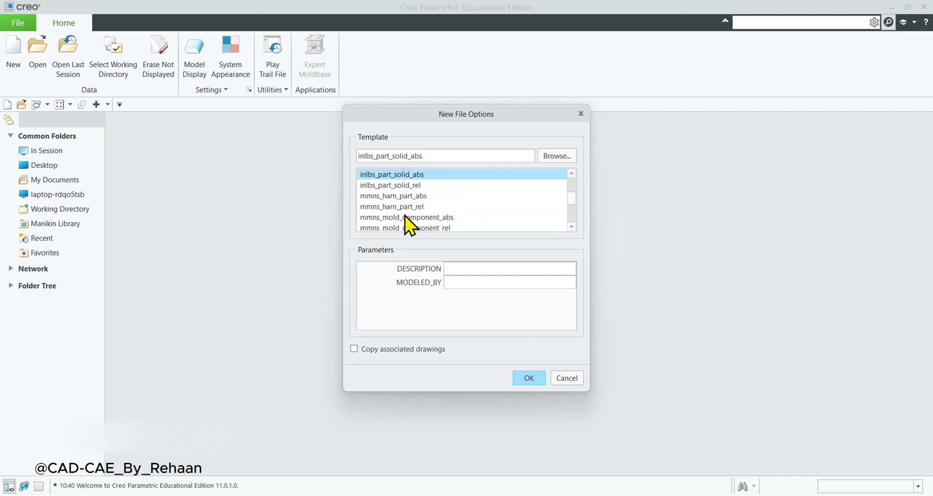
scroll(404, 215, down, 2)
scroll(408, 226, up, 2)
click(387, 198)
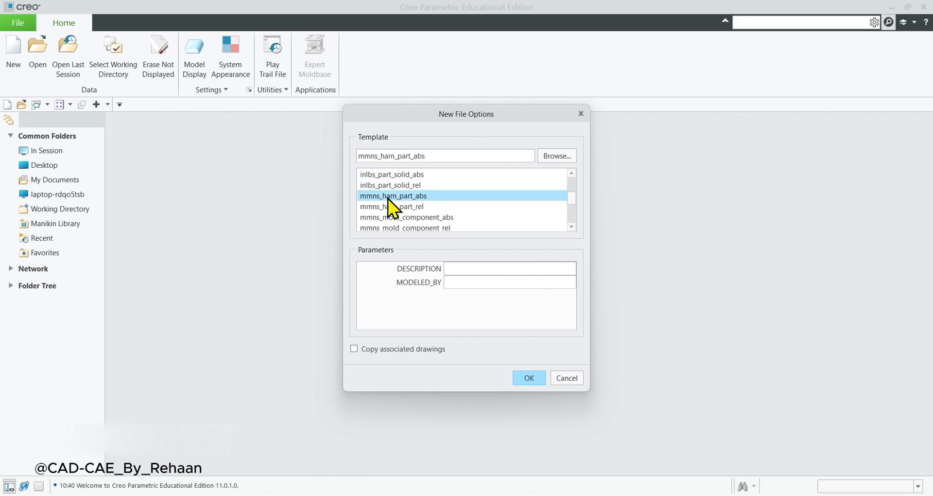
scroll(392, 206, down, 6)
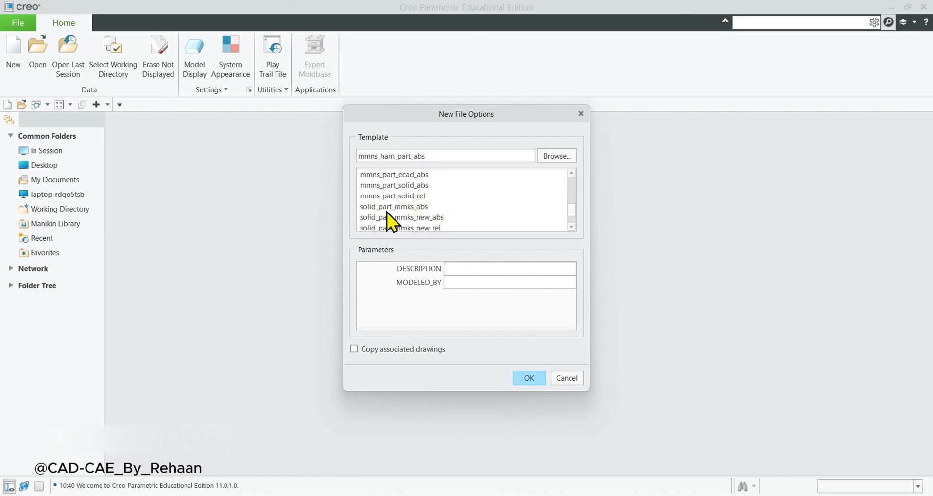
click(386, 208)
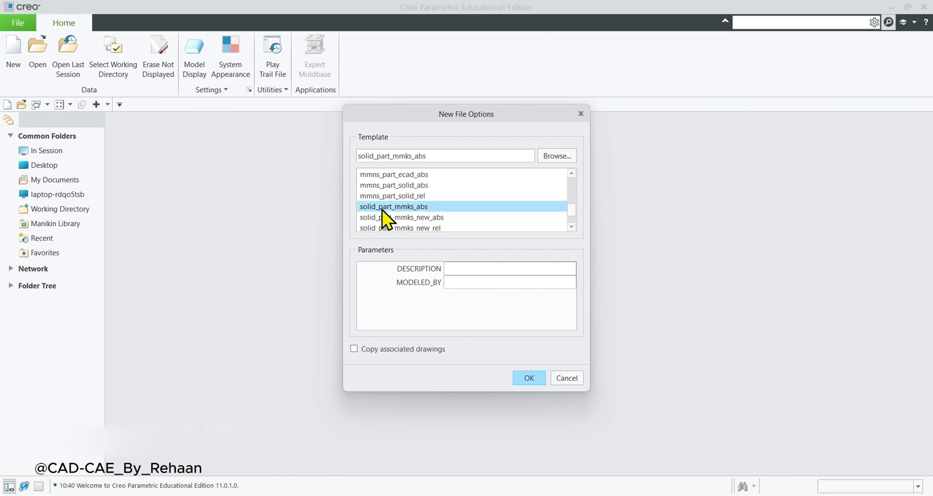
click(528, 378)
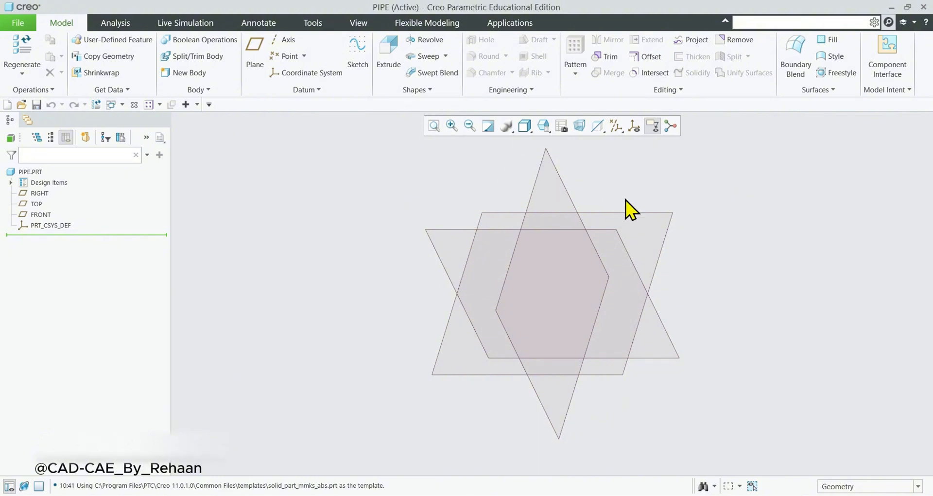
Set the default model orientation to Isometric in the program options, review the Sketcher options and accept the settings.
click(28, 27)
click(29, 298)
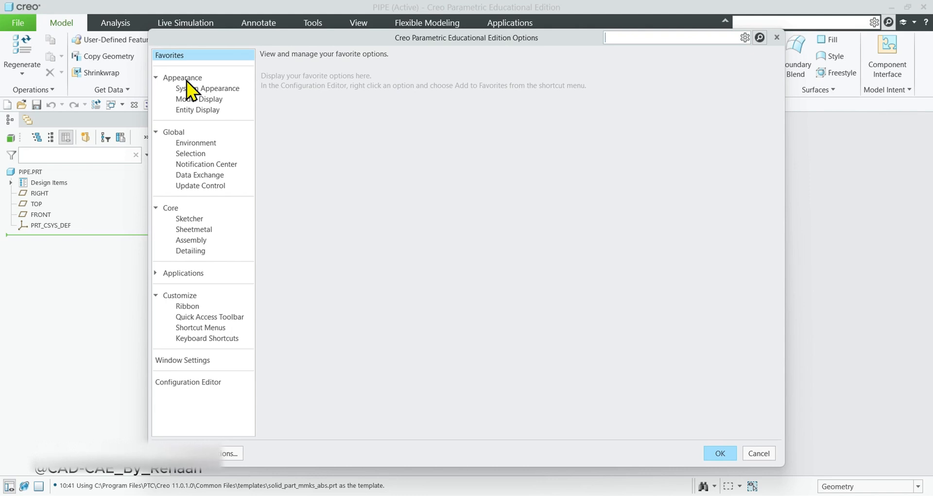
click(201, 101)
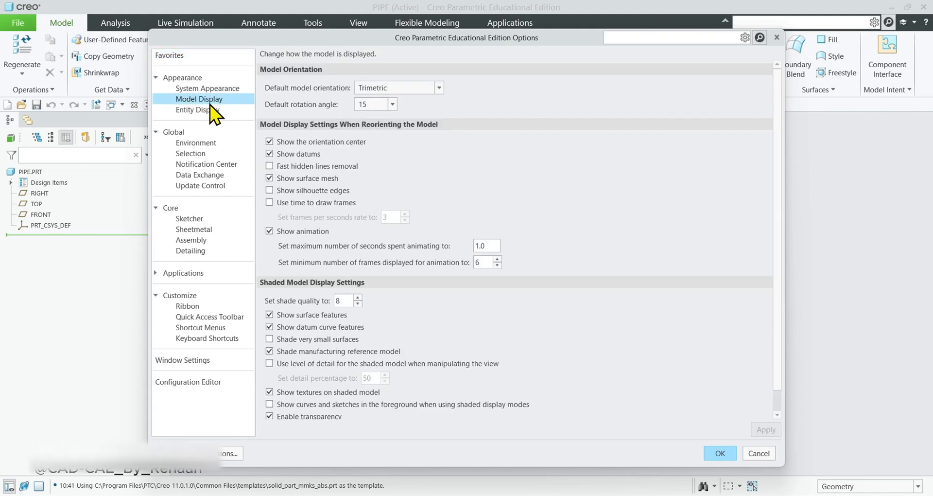
click(372, 91)
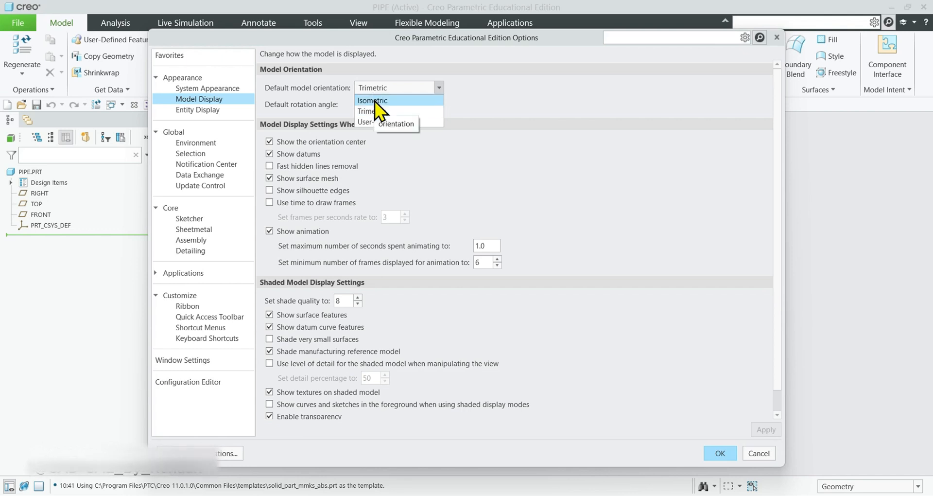
click(375, 101)
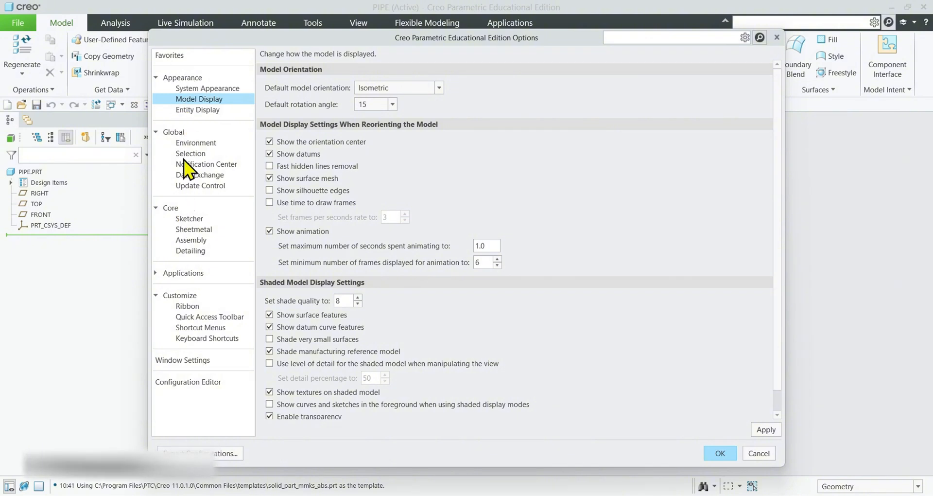
click(197, 220)
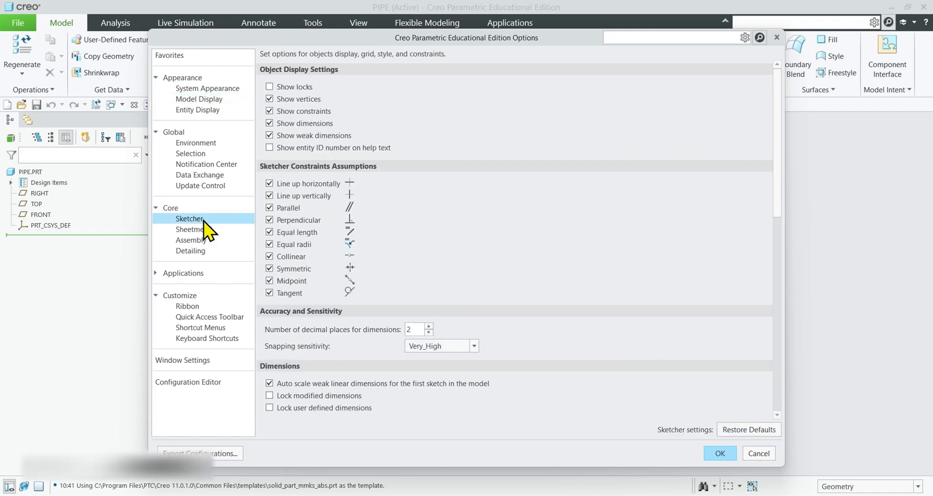
scroll(596, 236, down, 8)
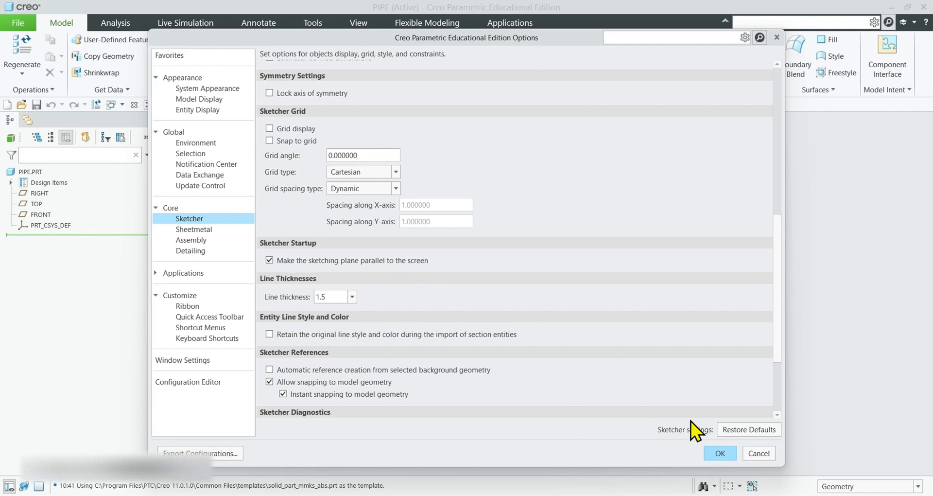
click(719, 453)
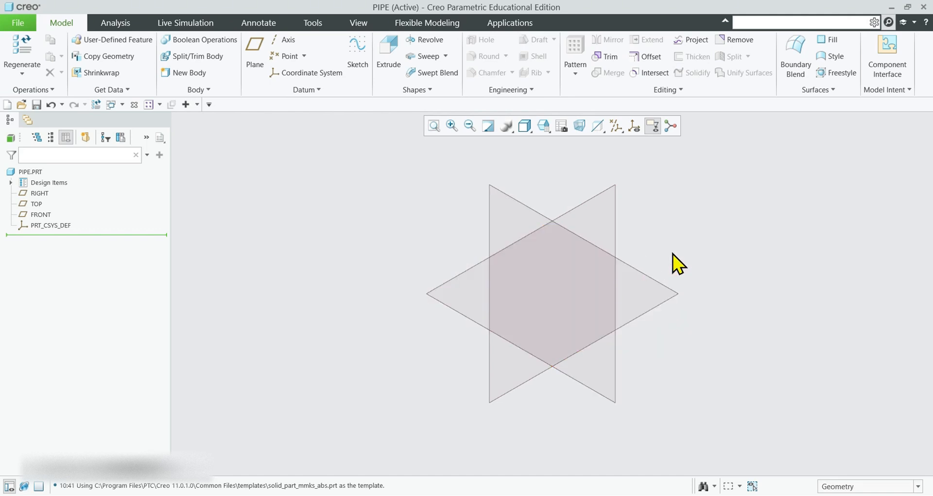
Examine the three datum planes from several angles and zoom levels, refit them and restore the default orientation.
mouse_move(672, 254)
middle_down()
mouse_move(672, 243)
mouse_move(662, 302)
mouse_move(500, 331)
mouse_move(602, 279)
mouse_move(610, 285)
mouse_move(641, 254)
mouse_move(591, 320)
mouse_move(614, 244)
mouse_move(696, 246)
mouse_move(608, 262)
mouse_move(650, 217)
mouse_move(574, 317)
mouse_move(533, 292)
mouse_move(601, 312)
mouse_move(610, 325)
mouse_move(602, 294)
mouse_move(656, 248)
mouse_move(504, 264)
mouse_move(549, 202)
mouse_move(548, 263)
mouse_move(662, 192)
mouse_move(675, 232)
middle_up()
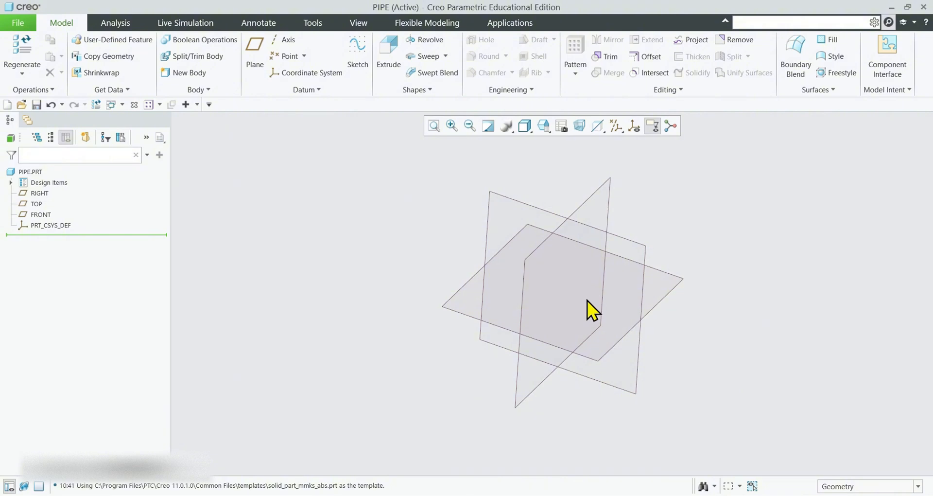
shift+middle_drag(587, 300, 497, 360)
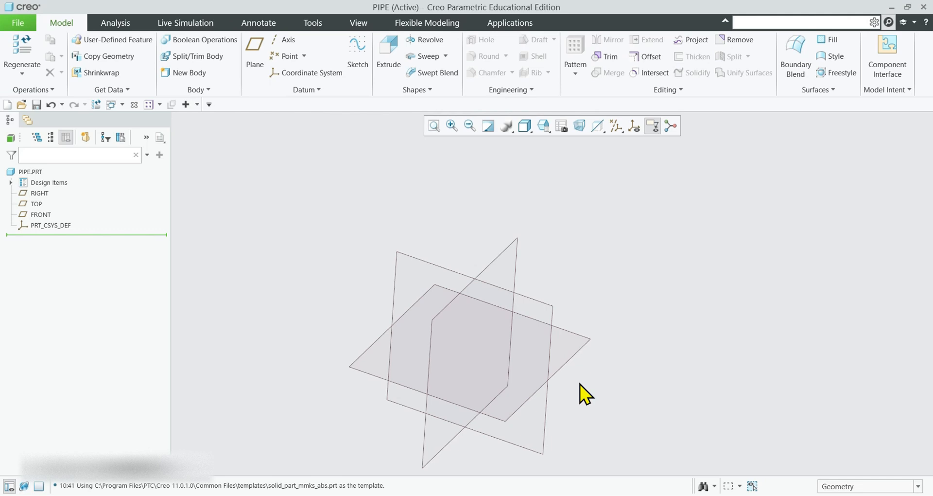
scroll(564, 314, down, 5)
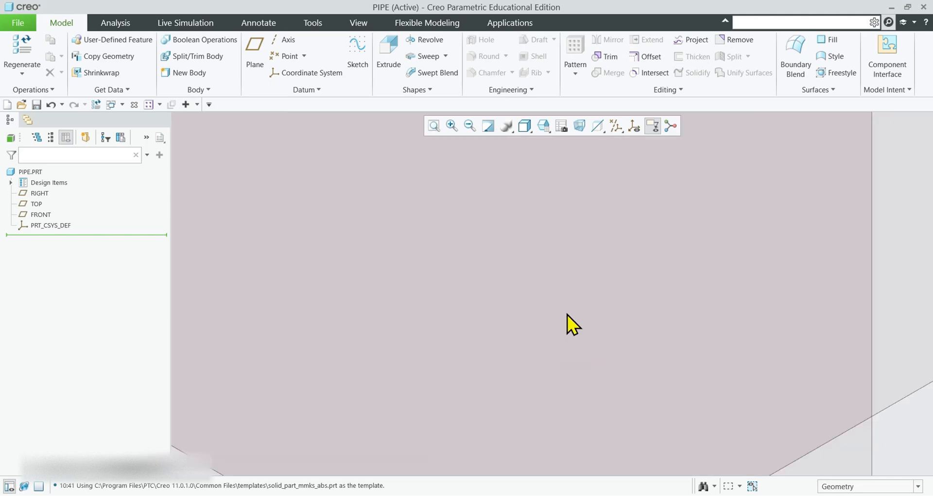
scroll(569, 320, up, 2)
scroll(570, 328, up, 8)
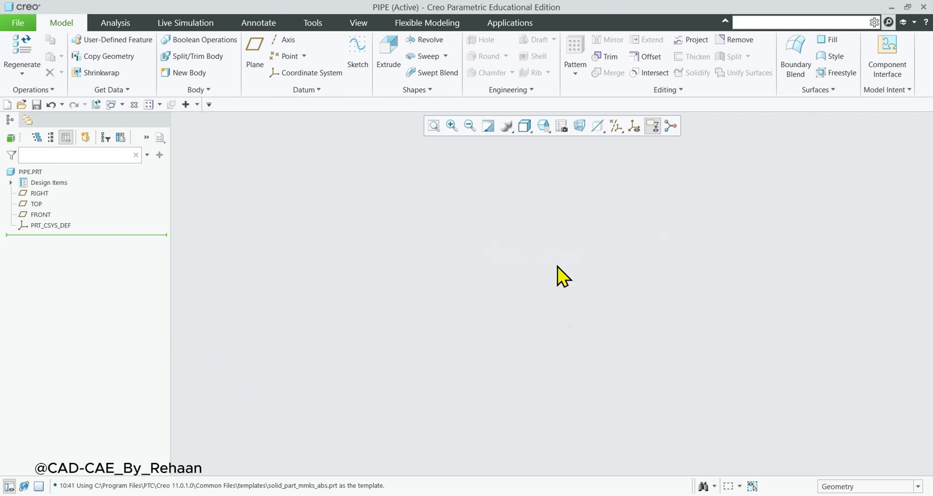
click(434, 126)
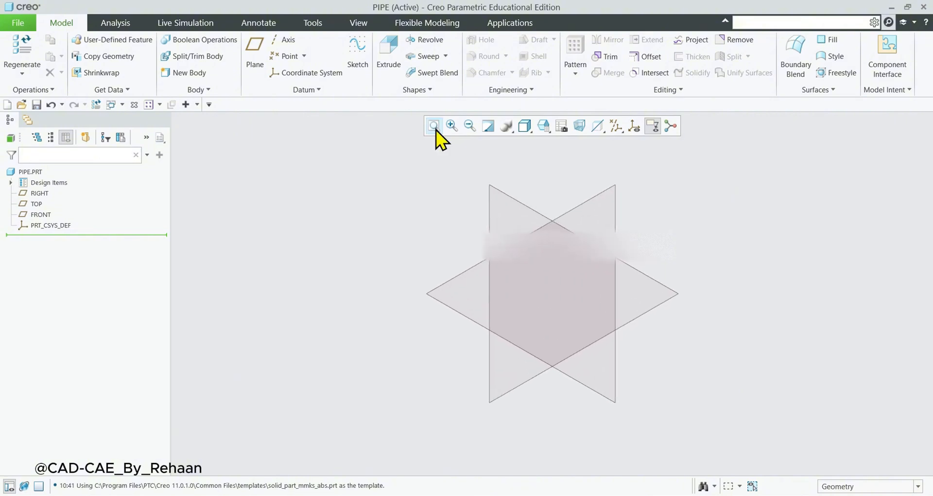
middle_drag(452, 234, 472, 360)
click(438, 129)
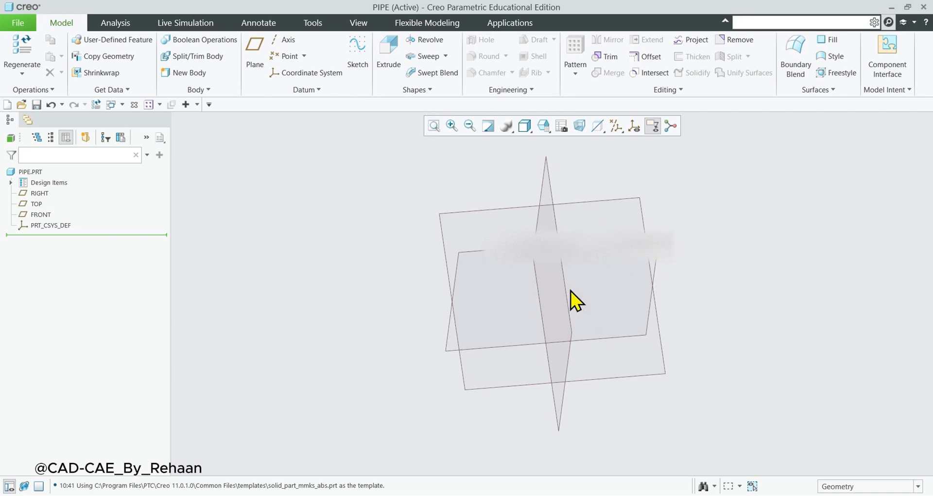
key(ctrl+d)
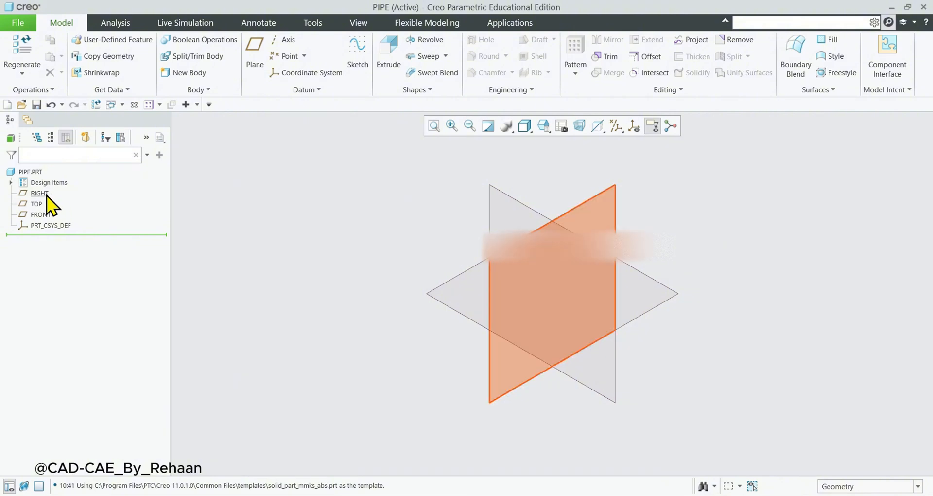
middle_drag(636, 272, 541, 211)
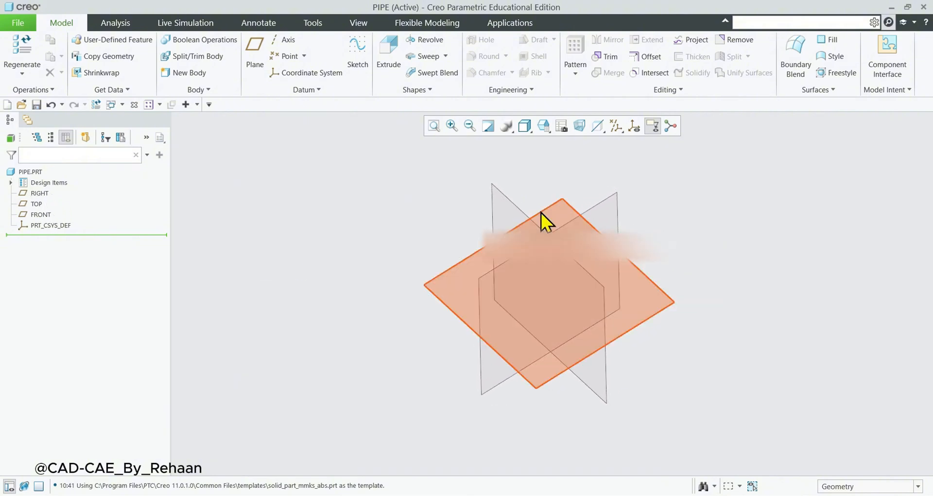
click(607, 302)
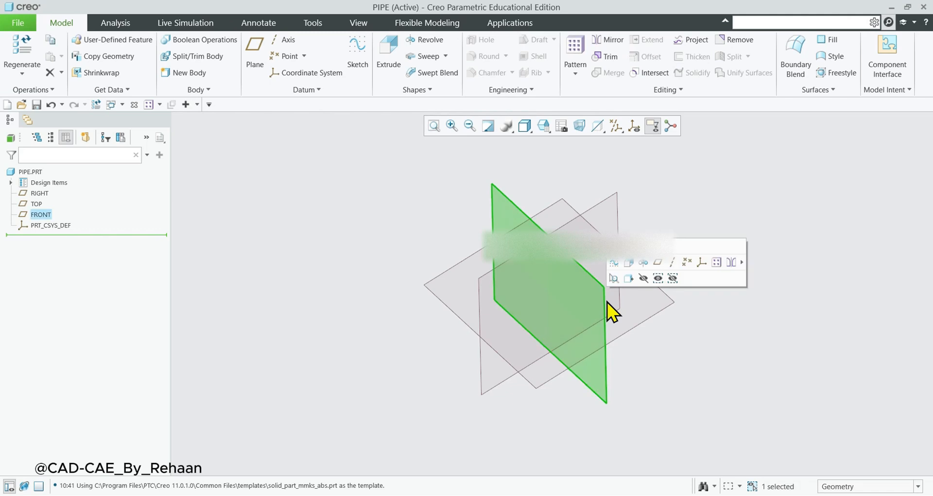
click(607, 299)
click(645, 371)
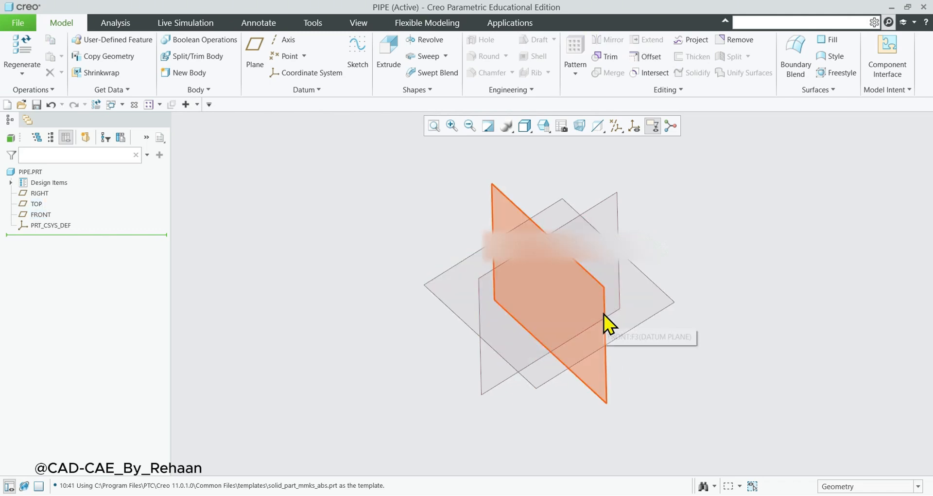
middle_drag(603, 313, 624, 268)
click(626, 268)
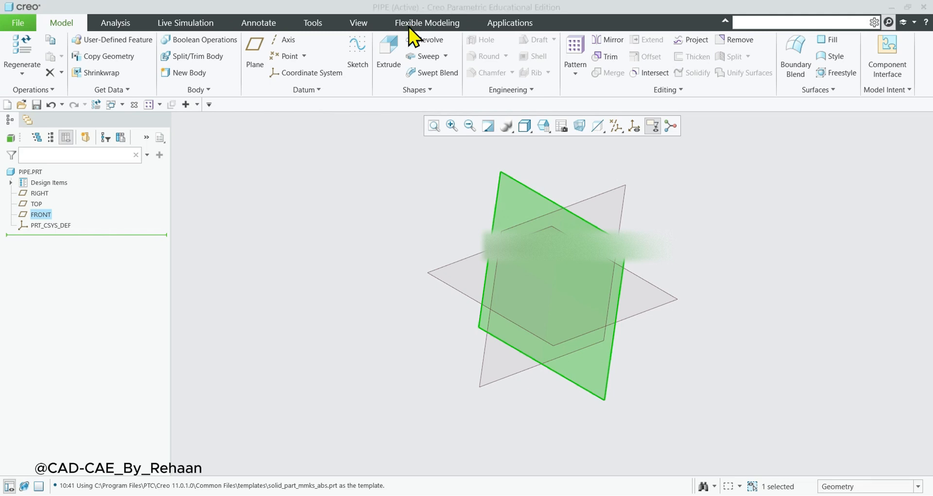
click(635, 264)
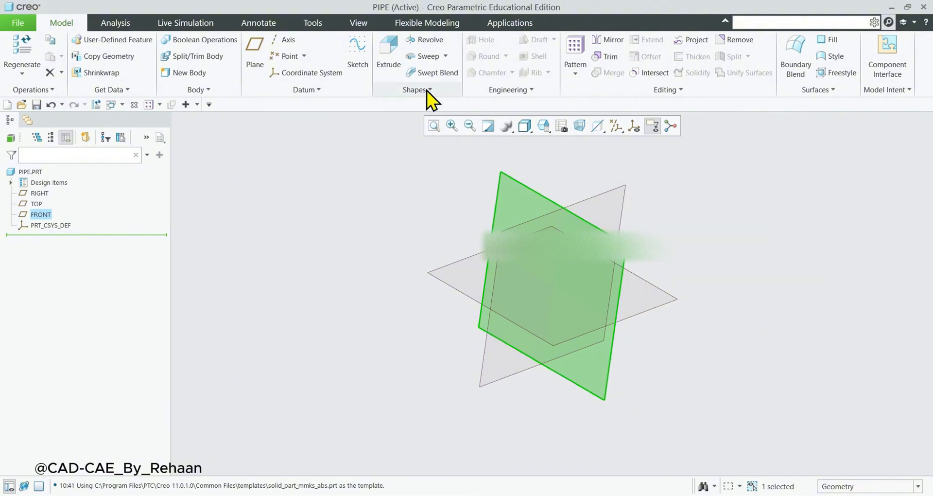
click(726, 234)
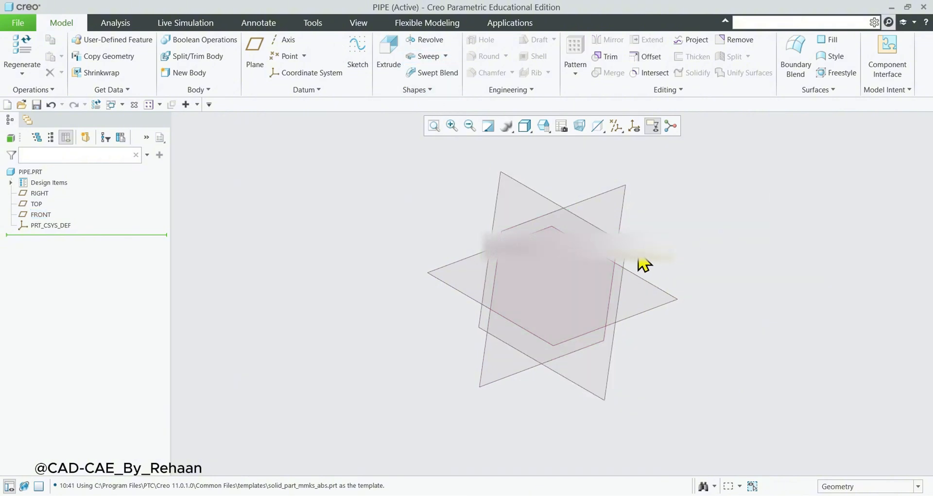
click(629, 258)
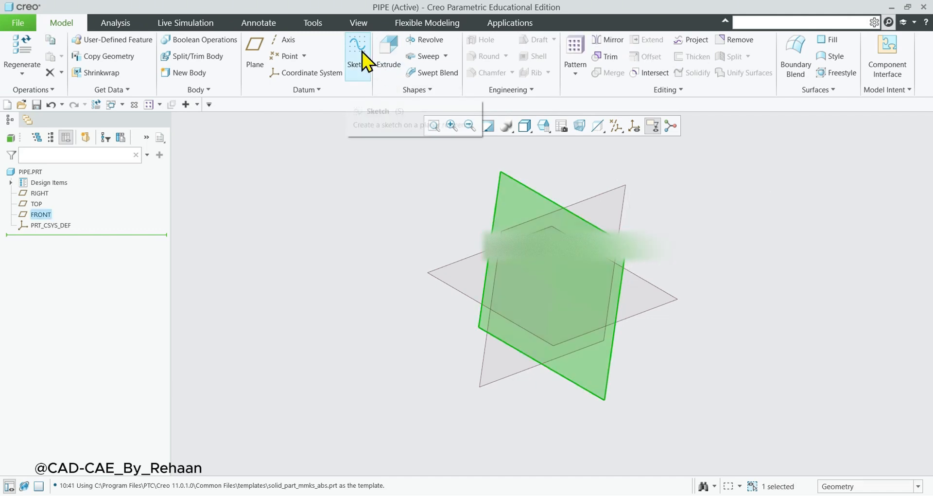
click(737, 249)
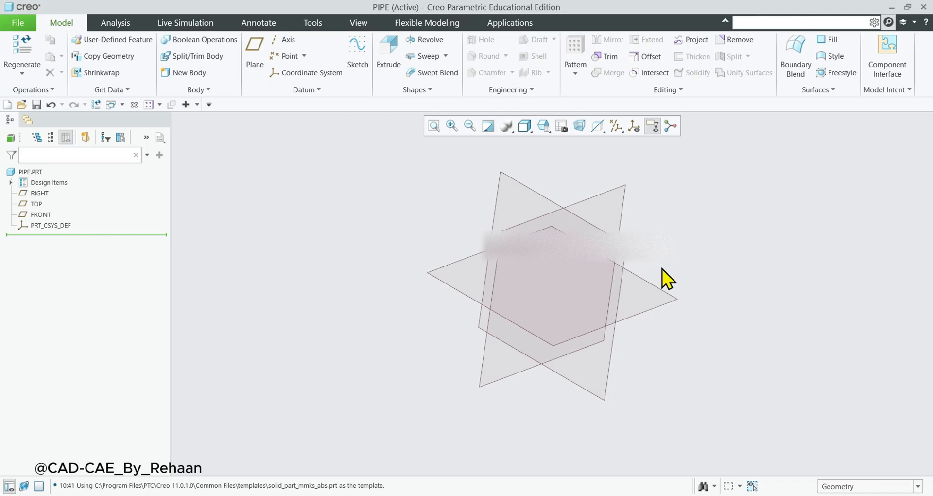
middle_drag(662, 269, 699, 290)
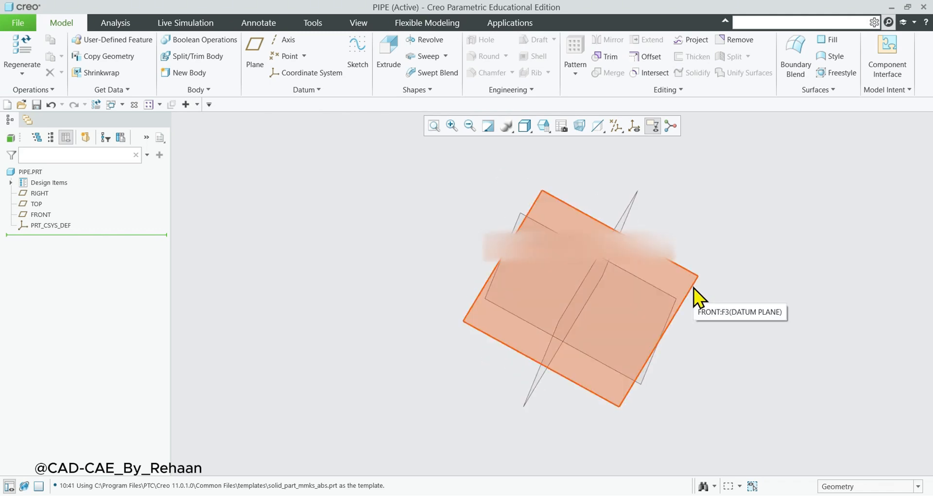
Start a new sketch on the FRONT datum plane.
click(39, 217)
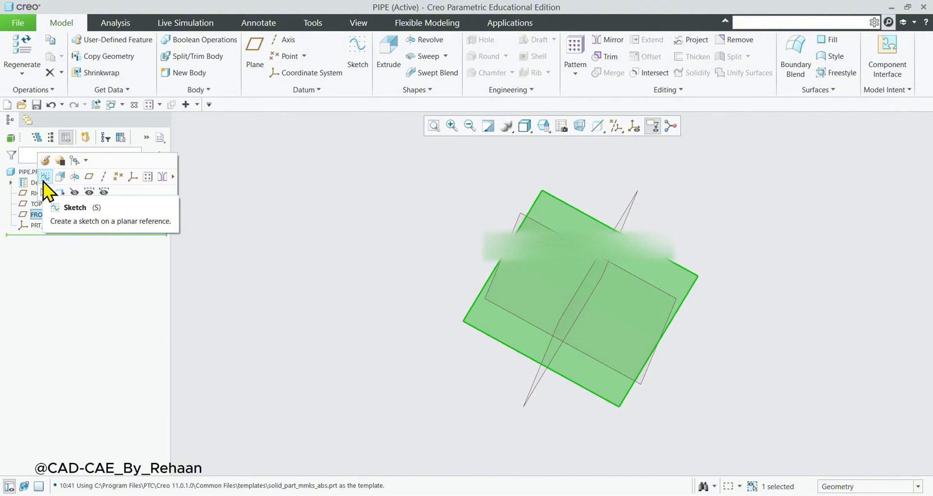
click(357, 51)
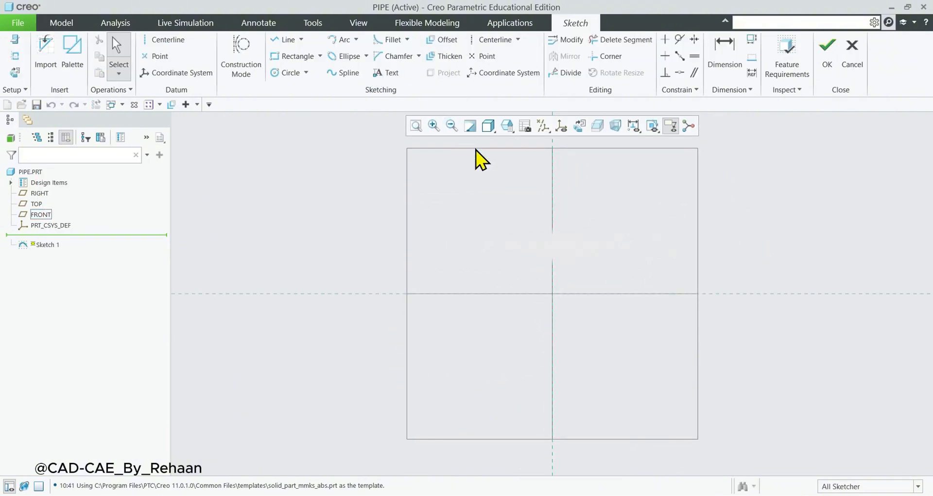
scroll(580, 289, up, 3)
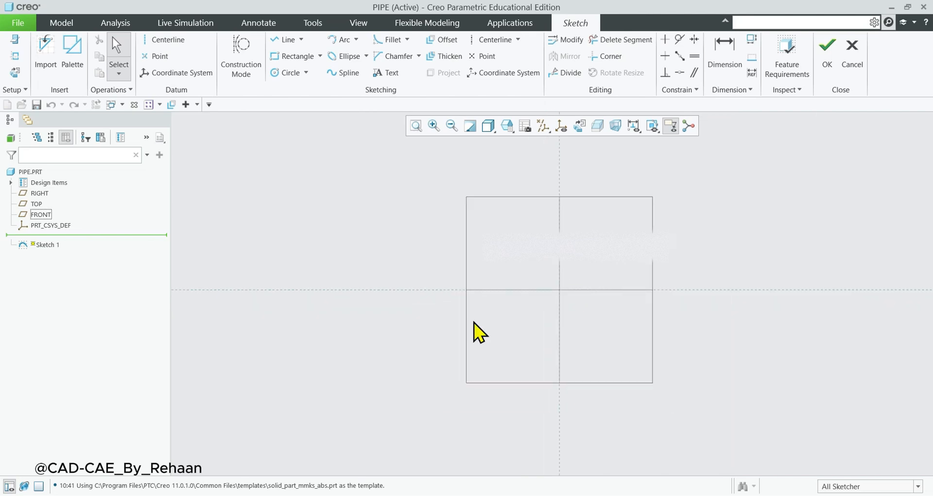
Examine the empty sketch plane by shifting, zooming and orbiting it, and restore the view normal to the sketch.
scroll(474, 323, down, 1)
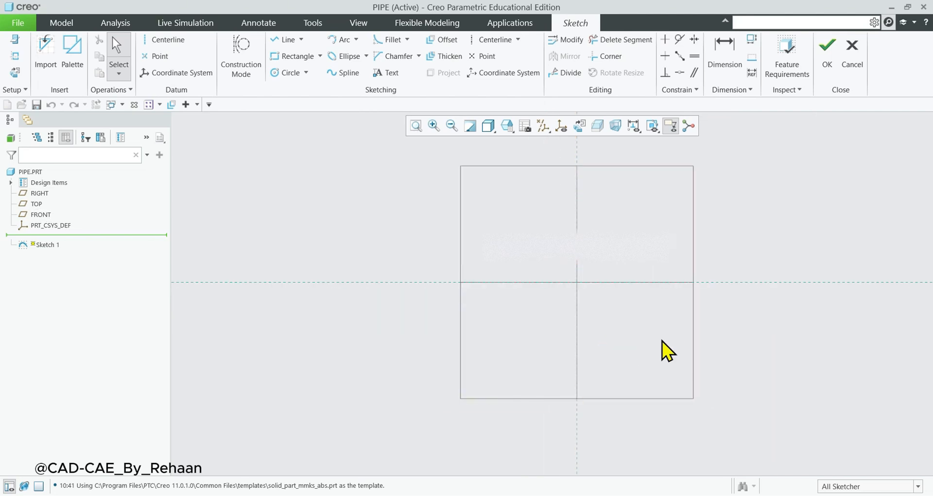
mouse_move(661, 338)
shift+middle_down()
mouse_move(410, 310)
mouse_move(861, 361)
mouse_move(764, 369)
mouse_move(391, 312)
shift+middle_up()
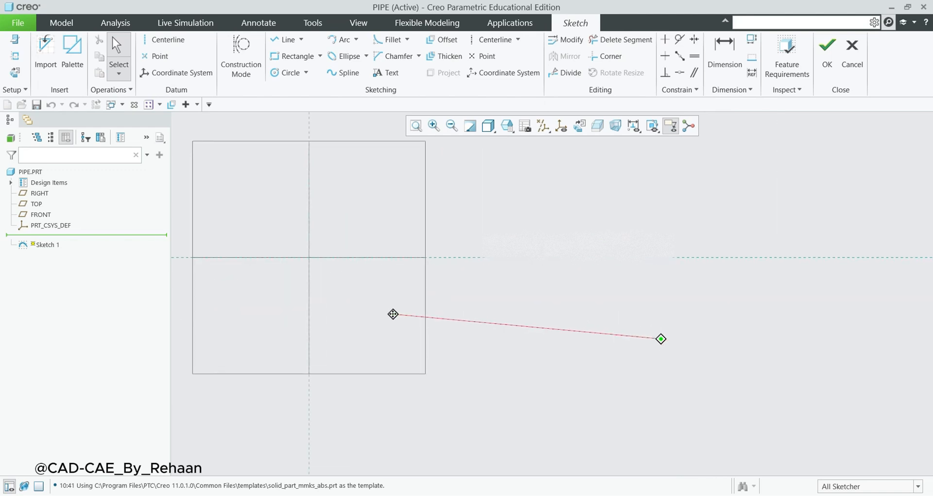
mouse_move(456, 313)
shift+middle_down()
mouse_move(314, 238)
mouse_move(313, 246)
shift+middle_up()
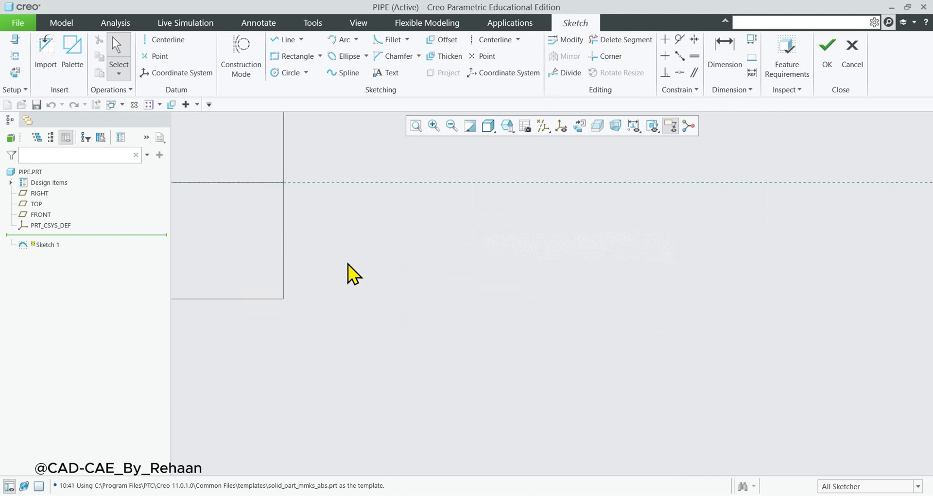
mouse_move(335, 254)
shift+middle_down()
mouse_move(575, 298)
mouse_move(695, 381)
mouse_move(685, 377)
shift+middle_up()
mouse_move(681, 342)
middle_down()
mouse_move(593, 348)
mouse_move(641, 334)
mouse_move(701, 348)
mouse_move(648, 413)
mouse_move(661, 423)
middle_up()
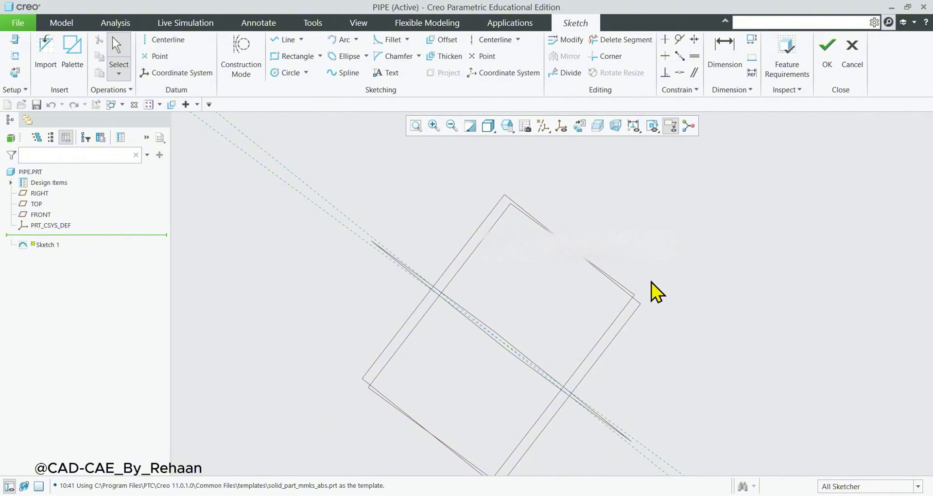
key(ctrl+d)
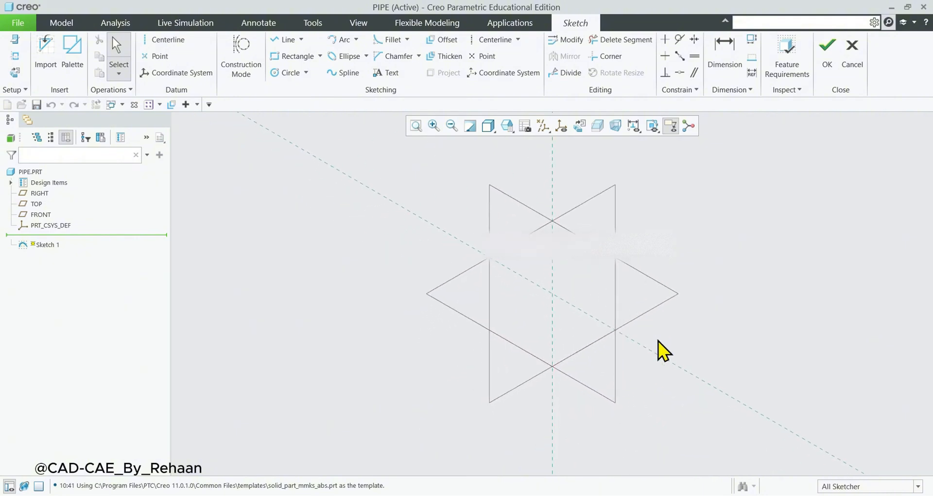
middle_drag(658, 340, 657, 344)
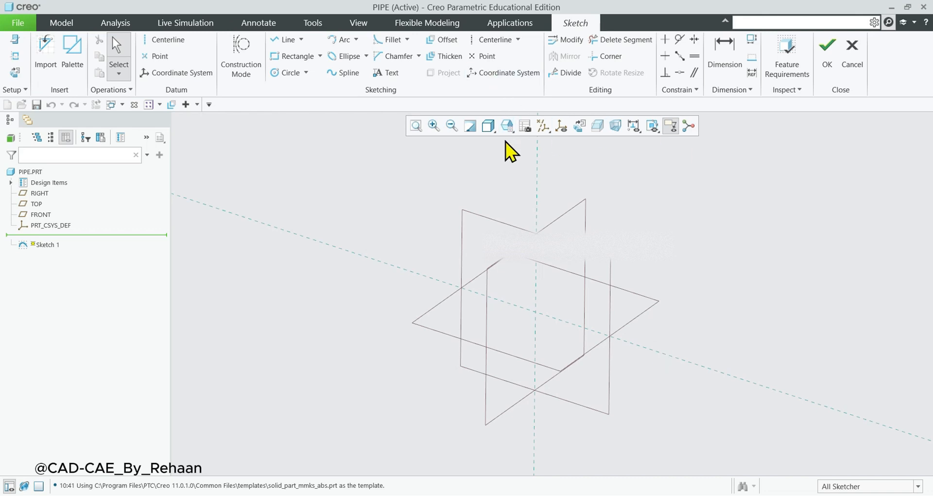
middle_drag(645, 312, 596, 222)
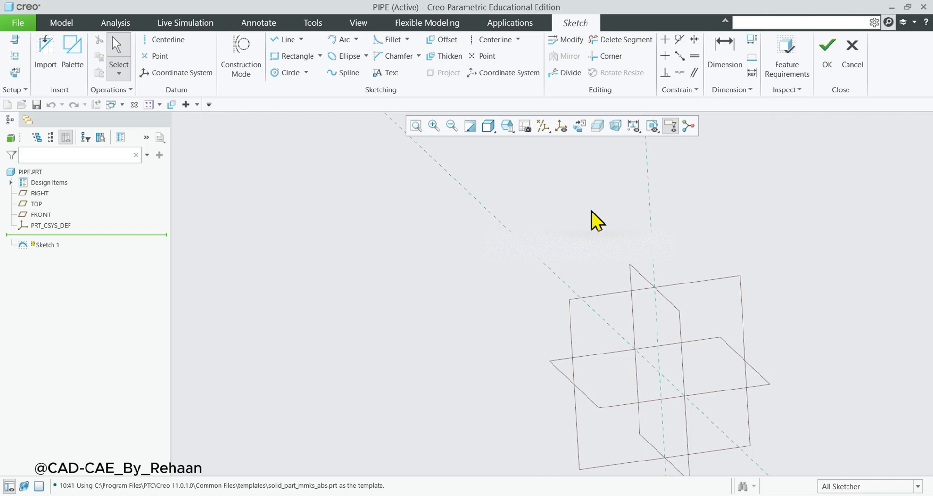
click(581, 127)
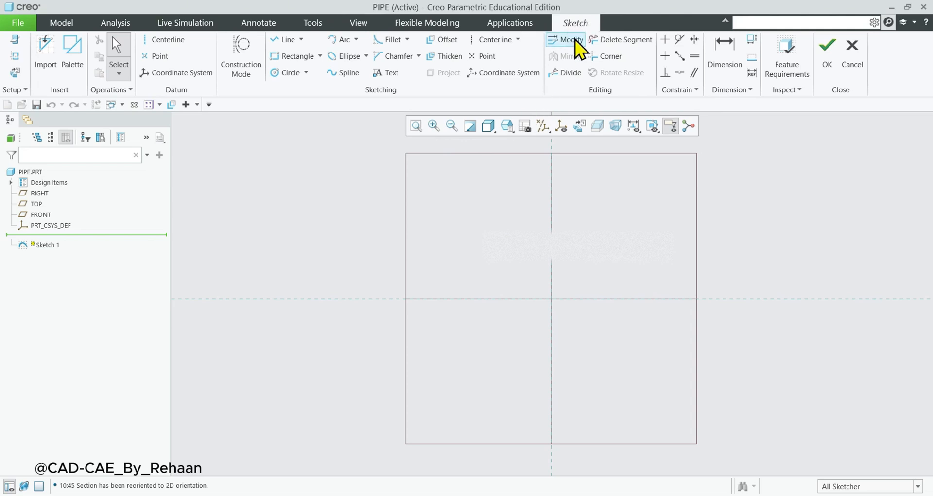
scroll(530, 238, down, 3)
scroll(570, 271, up, 3)
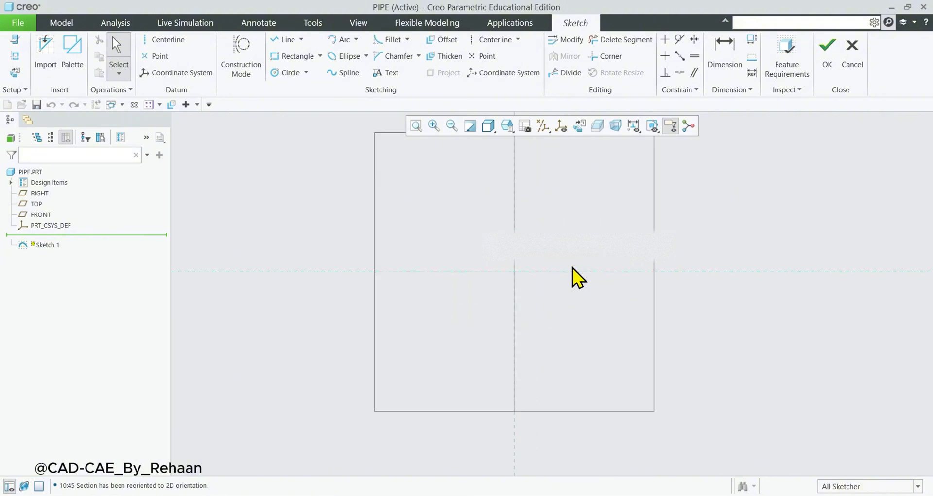
scroll(576, 292, down, 2)
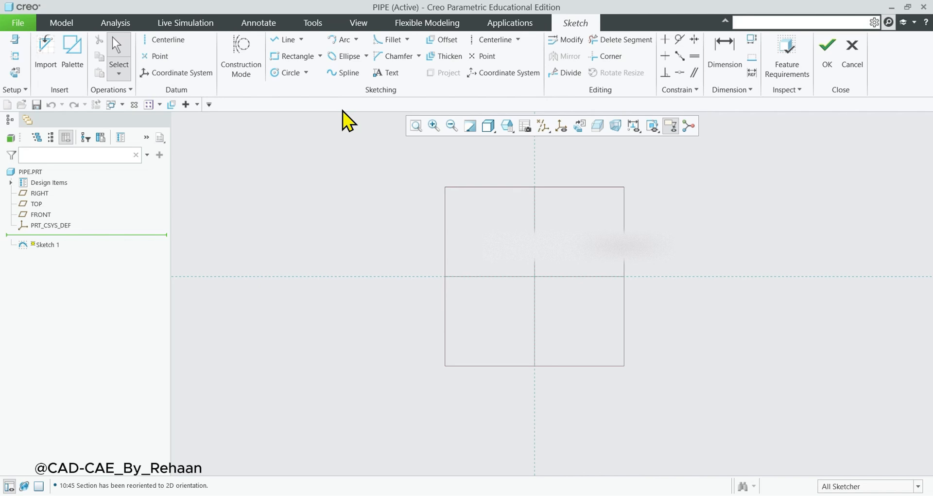
Sketch a center-and-point circle about 375 mm in diameter, centred on the intersection of the horizontal and vertical references.
click(287, 74)
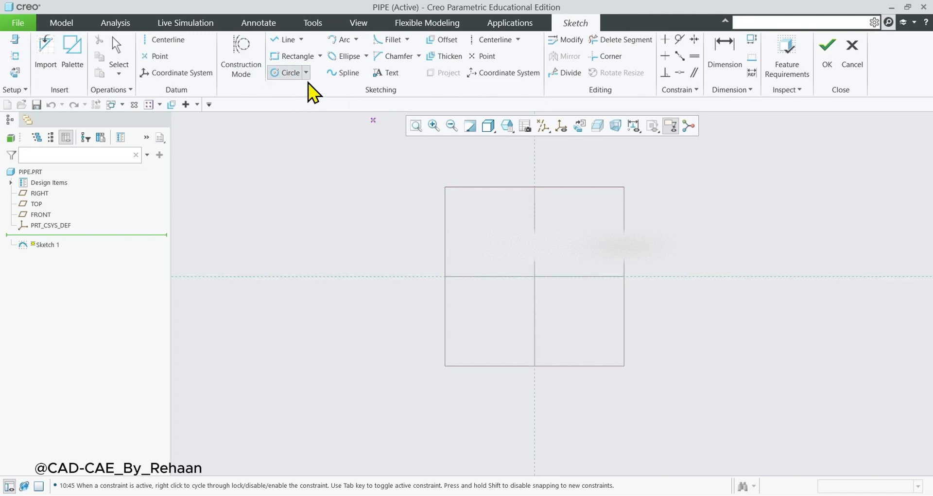
key(Escape)
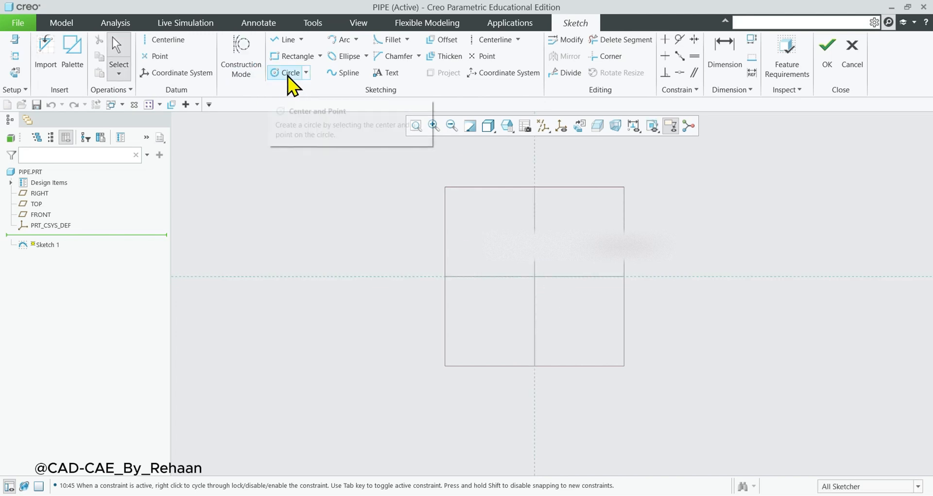
click(289, 74)
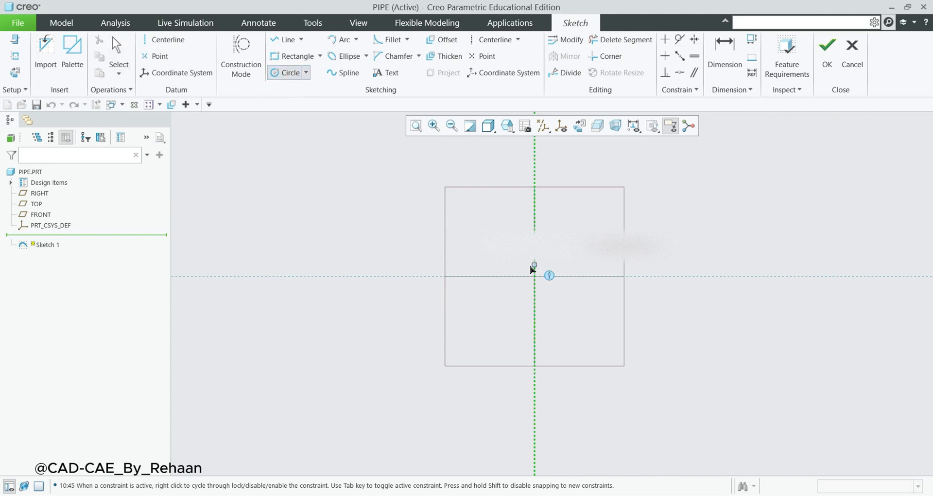
click(536, 285)
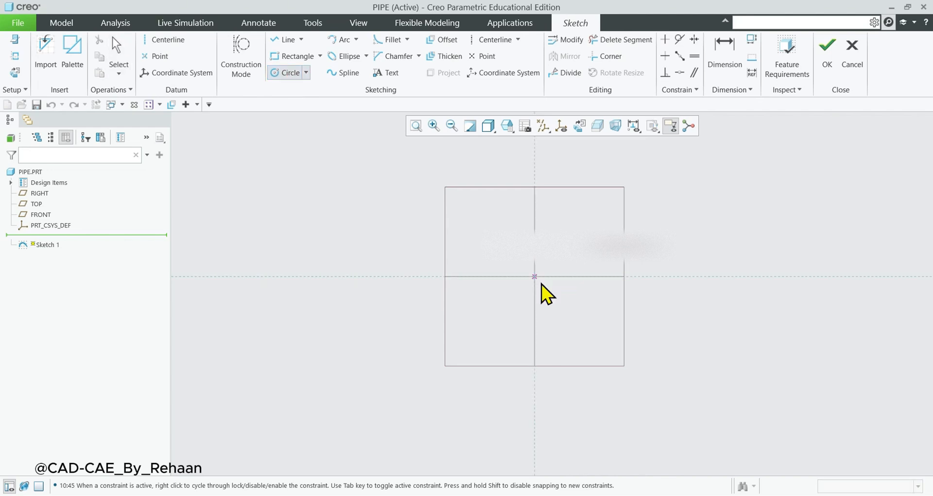
click(593, 313)
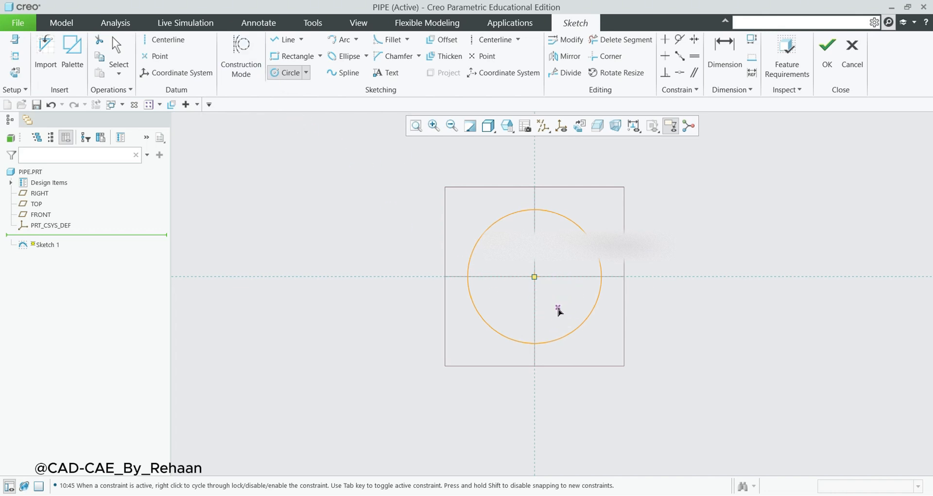
middle_click(558, 310)
click(559, 310)
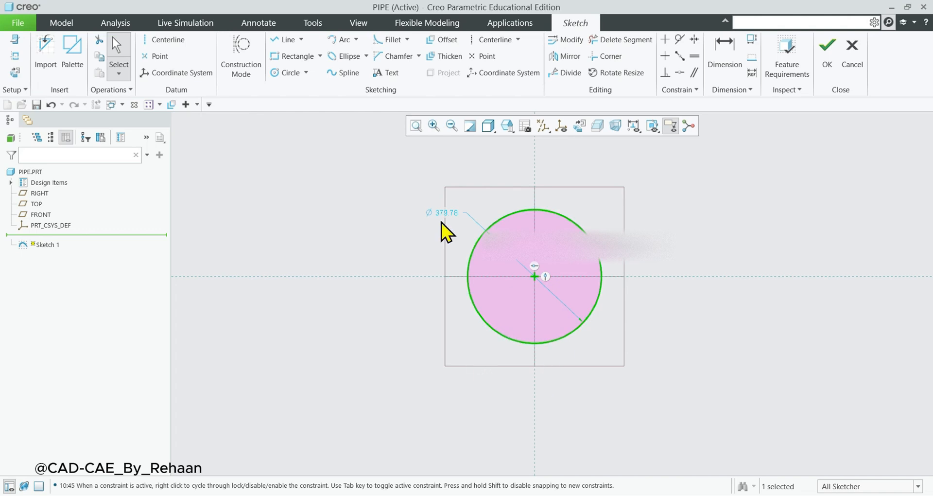
Set the circle's diameter to 100 mm.
scroll(509, 256, up, 1)
scroll(507, 263, down, 2)
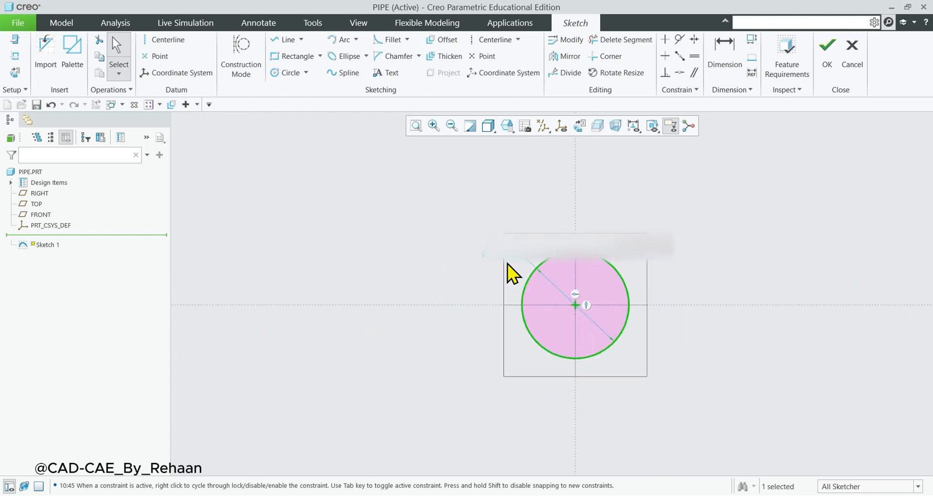
click(501, 262)
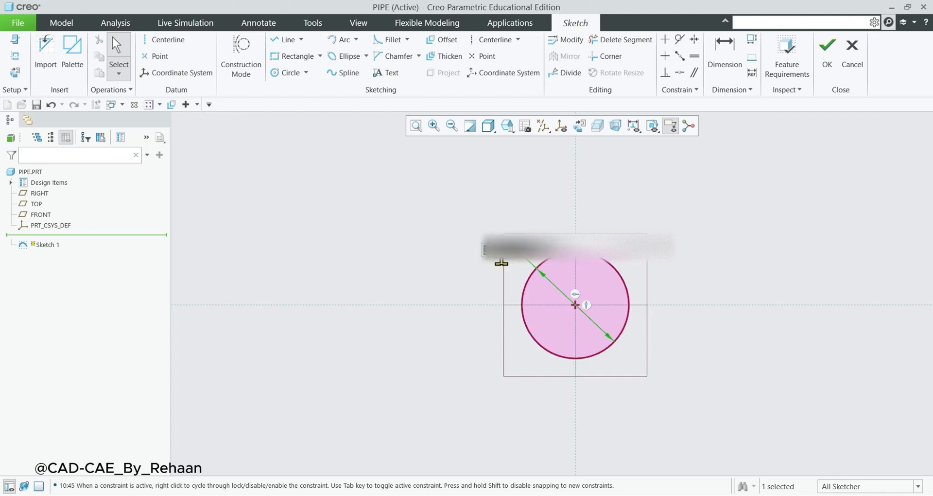
text(1)
key(Return)
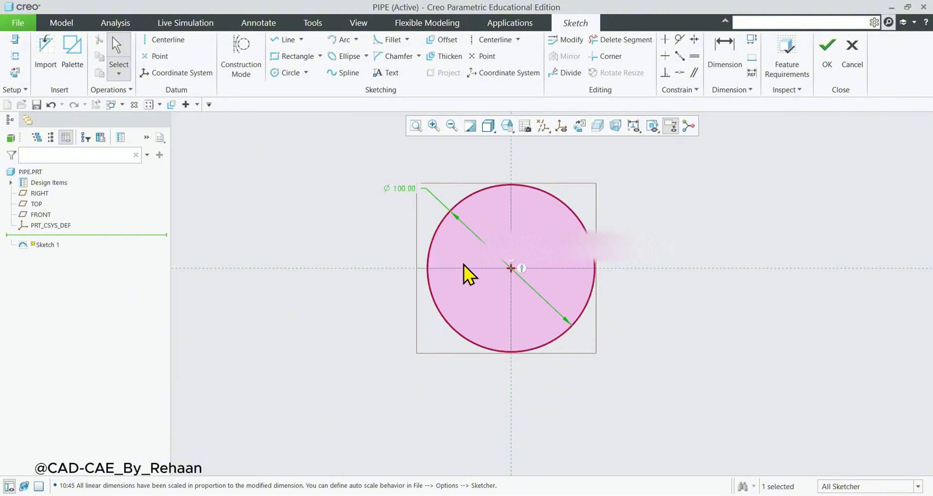
scroll(538, 315, down, 2)
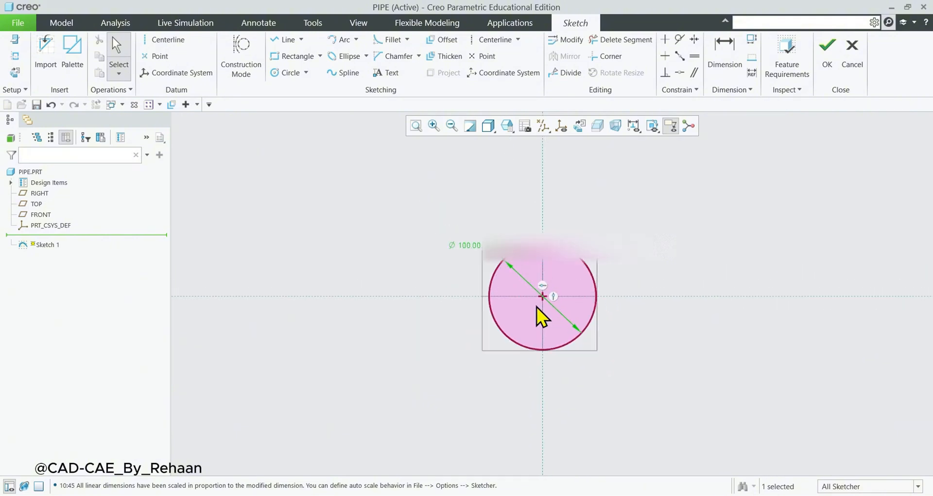
scroll(537, 307, up, 3)
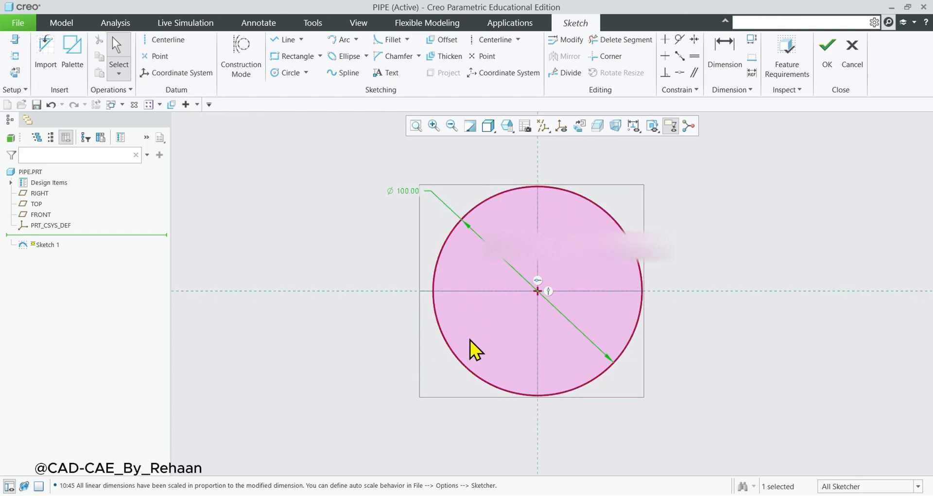
Trim the circle down to its lower-left quarter arc with Delete Segment and finish the sketch in the default orientation.
click(625, 43)
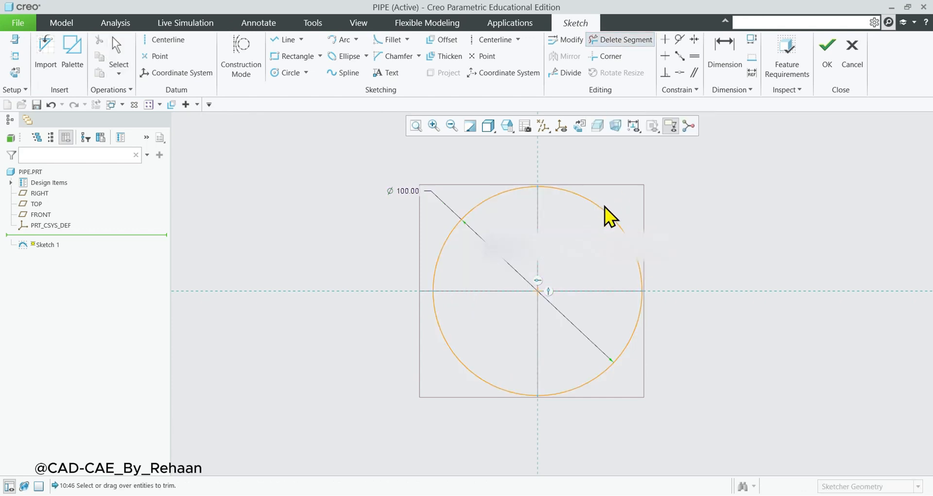
click(512, 195)
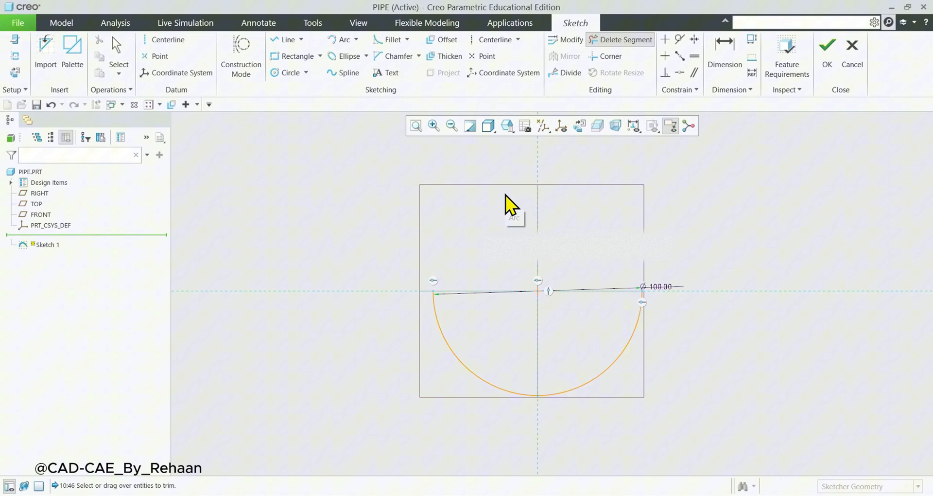
click(640, 321)
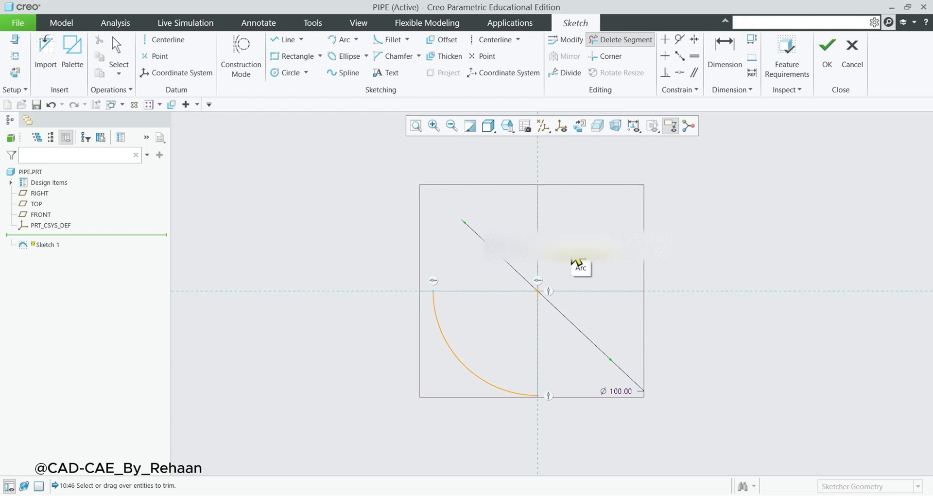
middle_click(574, 257)
scroll(562, 325, up, 3)
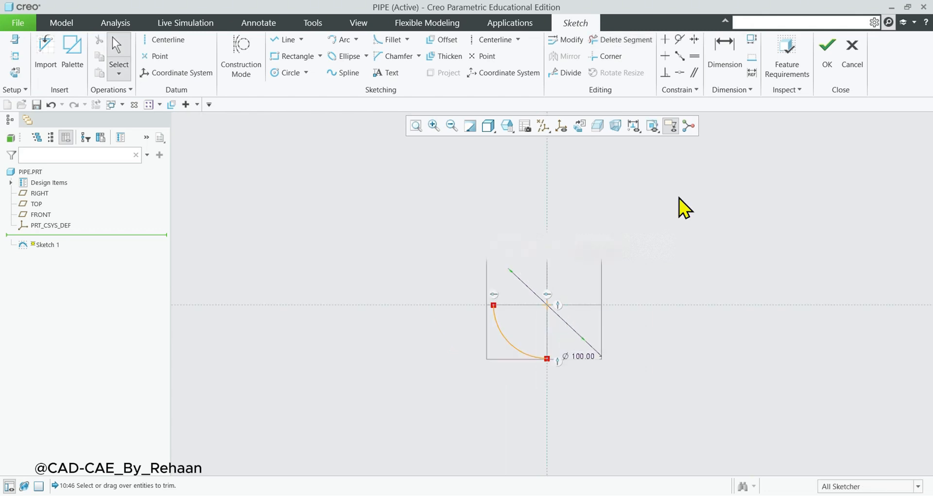
click(824, 58)
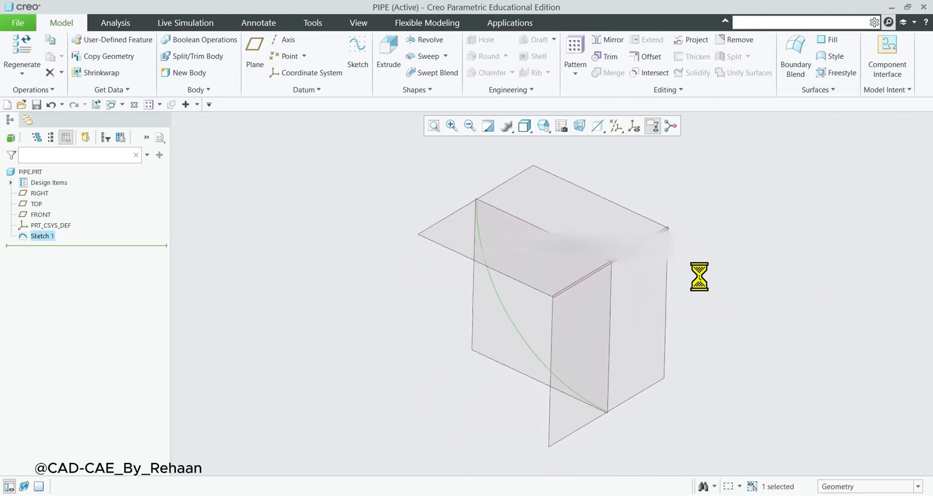
click(706, 279)
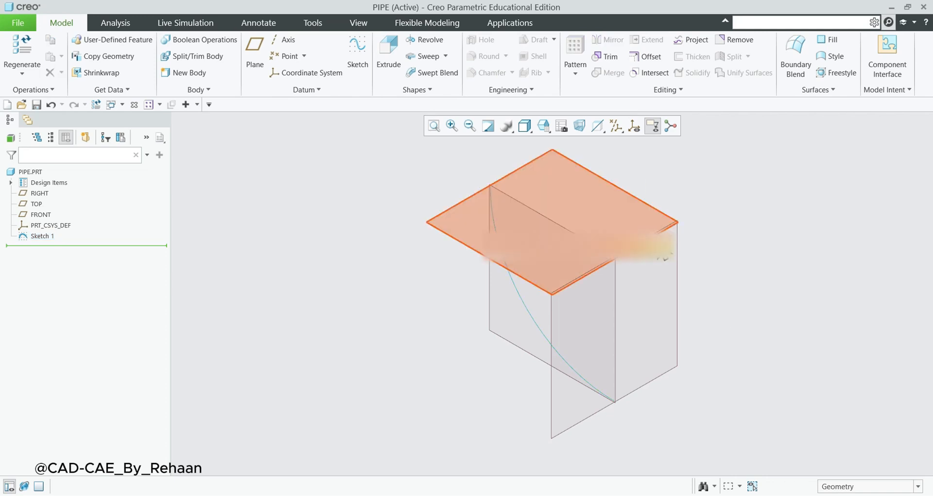
middle_drag(573, 263, 593, 265)
key(ctrl+d)
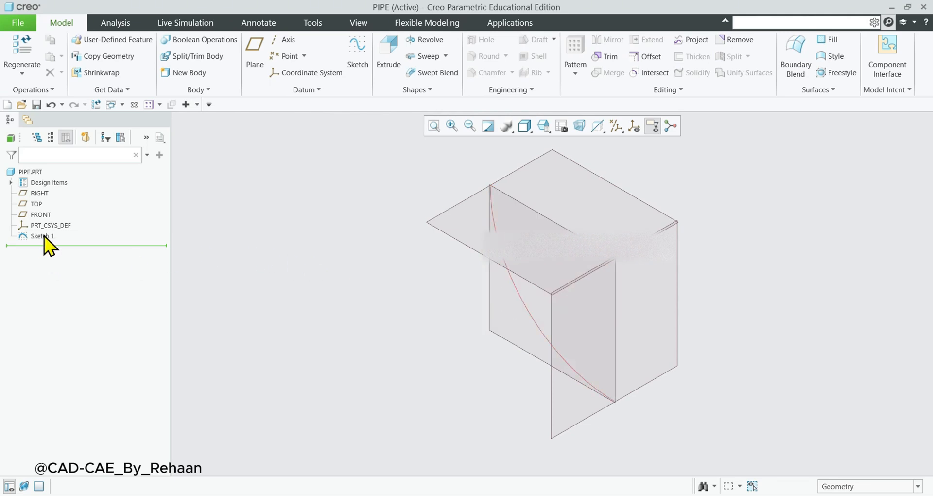
Start a solid Sweep with the quarter-arc sketch as its origin trajectory.
click(534, 319)
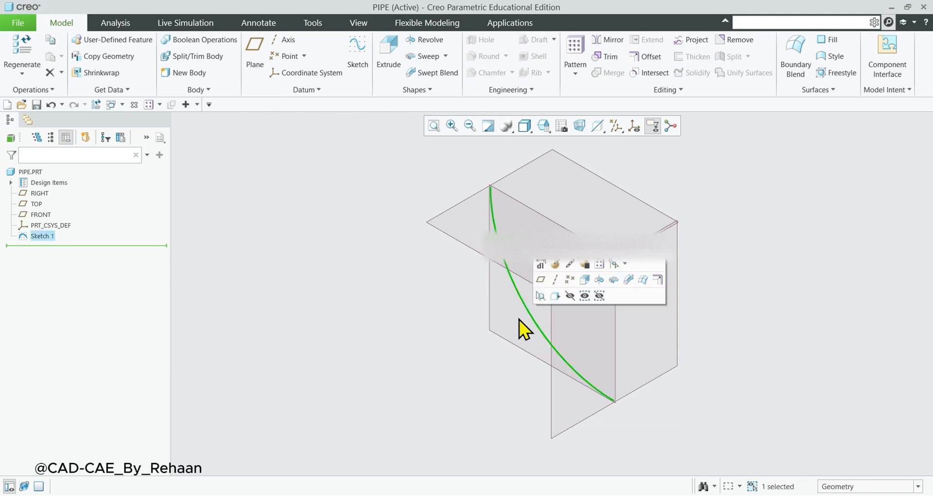
click(41, 241)
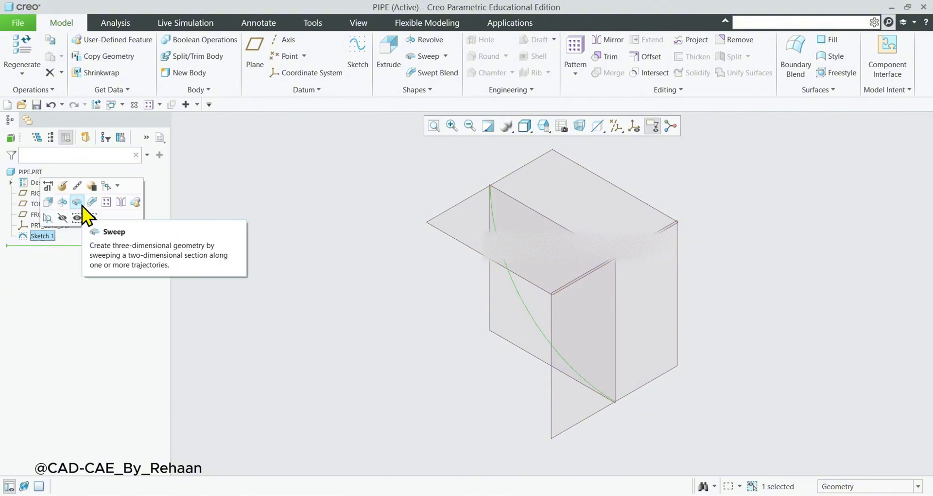
click(326, 304)
click(526, 310)
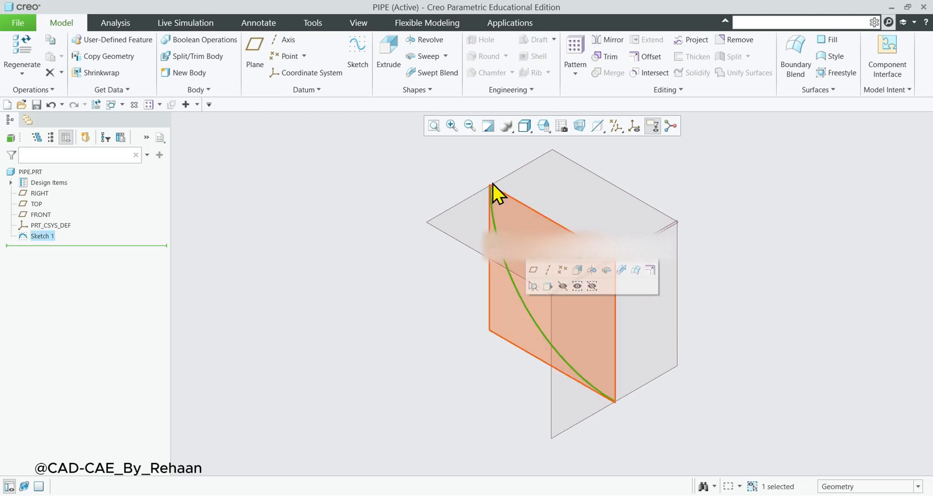
click(427, 58)
scroll(495, 185, up, 2)
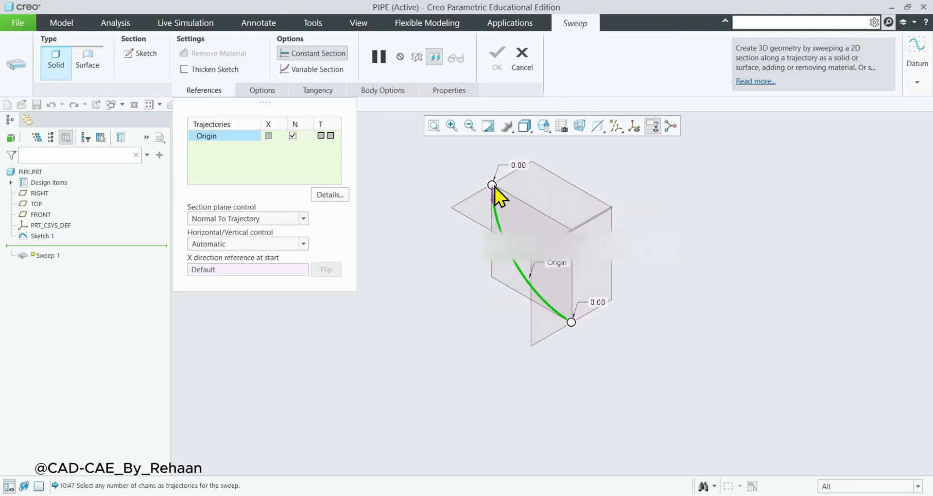
scroll(485, 206, down, 5)
scroll(505, 174, up, 2)
scroll(505, 173, up, 2)
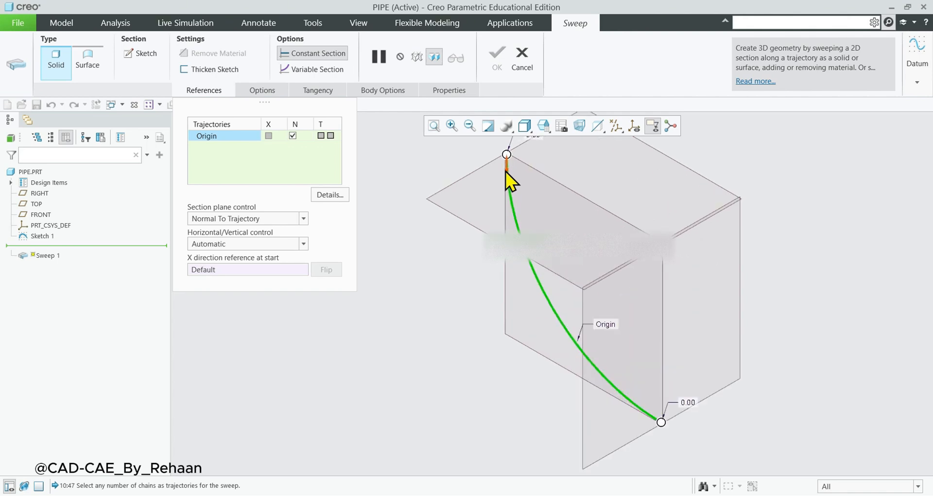
Switch the sweep's start point between the ends of the arc and open the sketch for its section.
click(650, 417)
scroll(539, 258, down, 2)
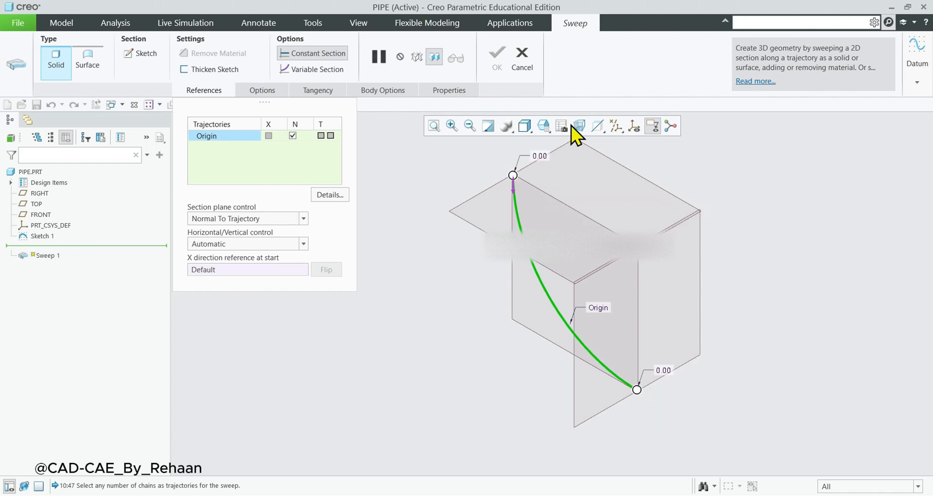
click(515, 192)
click(146, 53)
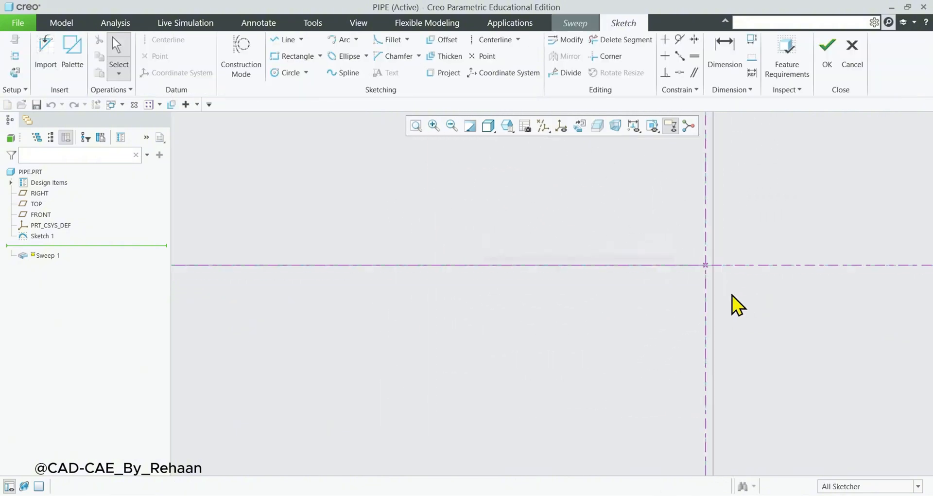
Sketch two concentric circles centred on the end of the trajectory arc, about 17.4 mm and 10.6 mm in diameter.
scroll(737, 297, up, 3)
ctrl+middle_drag(737, 298, 727, 292)
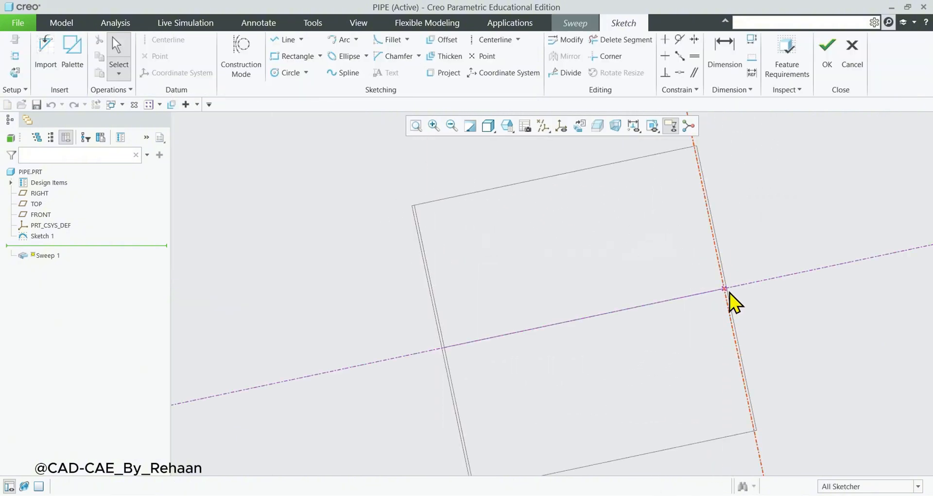
click(562, 126)
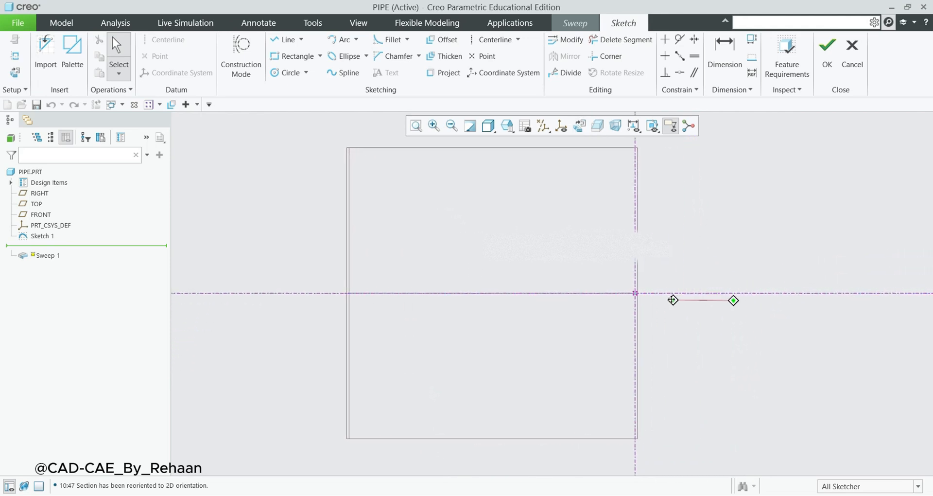
scroll(673, 299, down, 3)
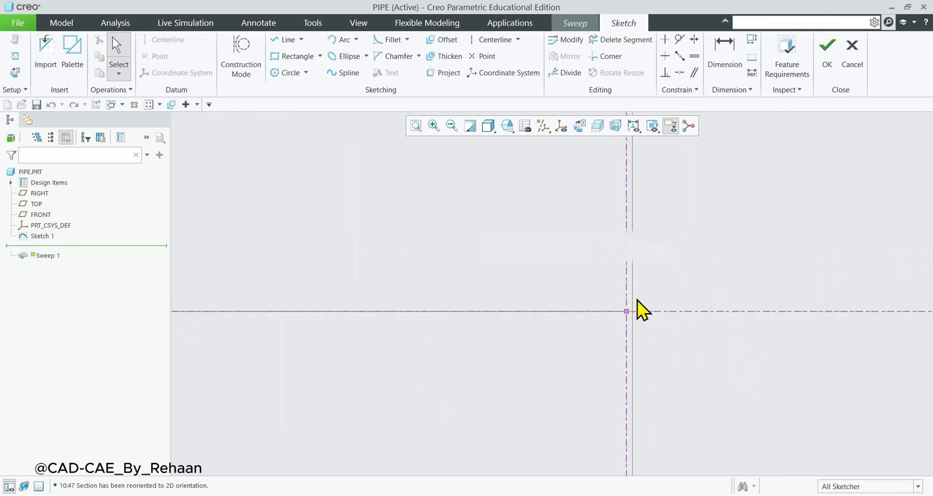
click(292, 77)
click(608, 287)
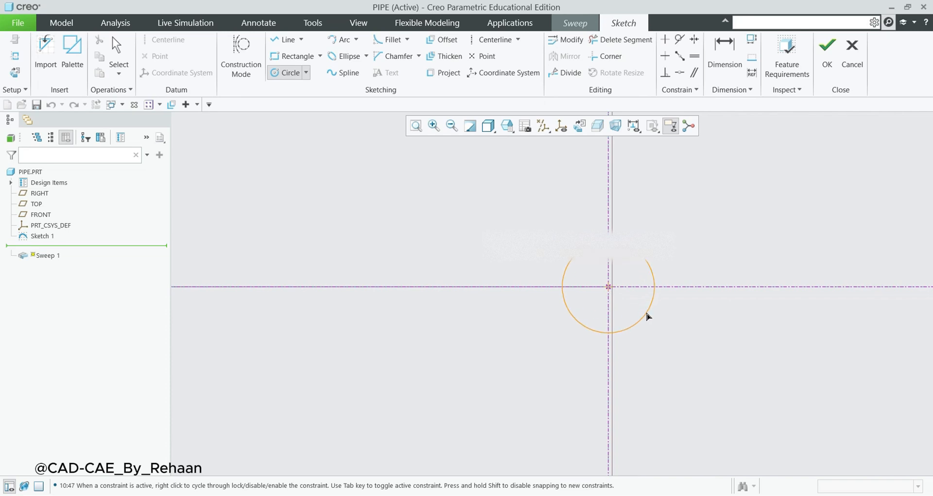
click(677, 327)
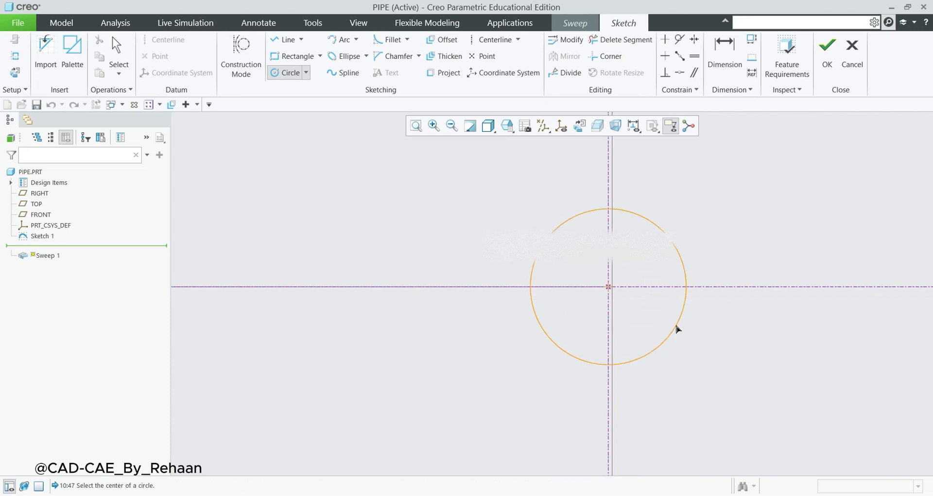
click(609, 287)
click(646, 319)
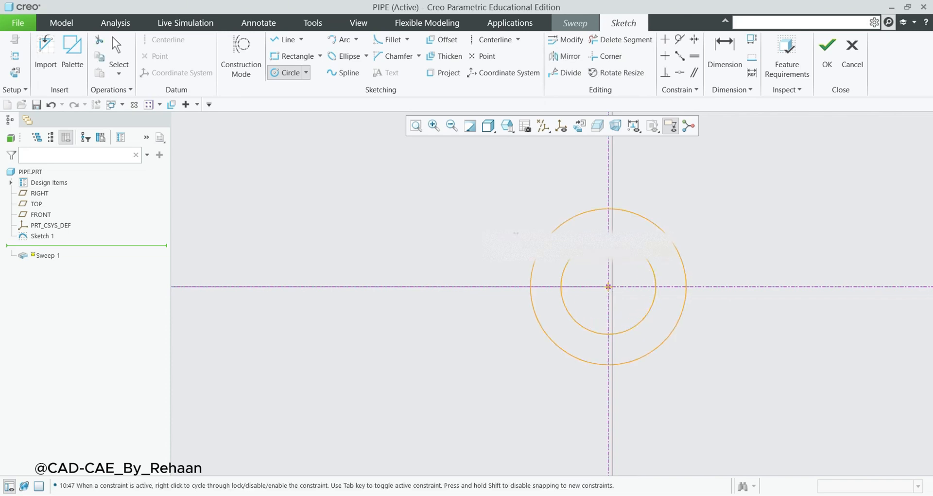
middle_click(528, 267)
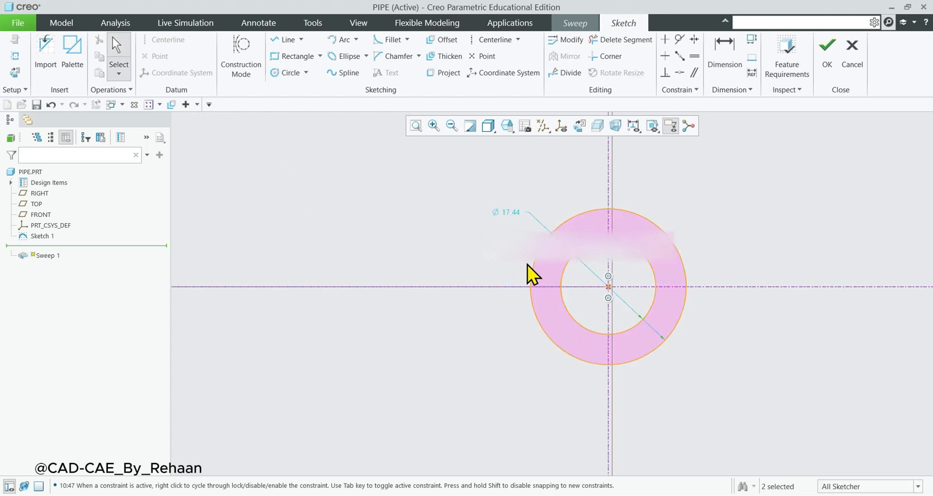
Set the outer circle's diameter to 20 mm and the inner circle's to 14 mm.
double_click(509, 212)
text(20)
key(Return)
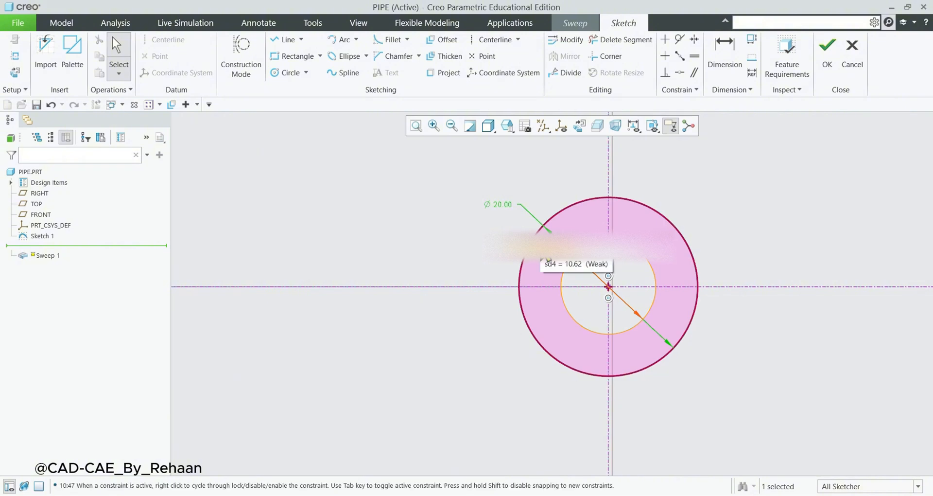
click(547, 259)
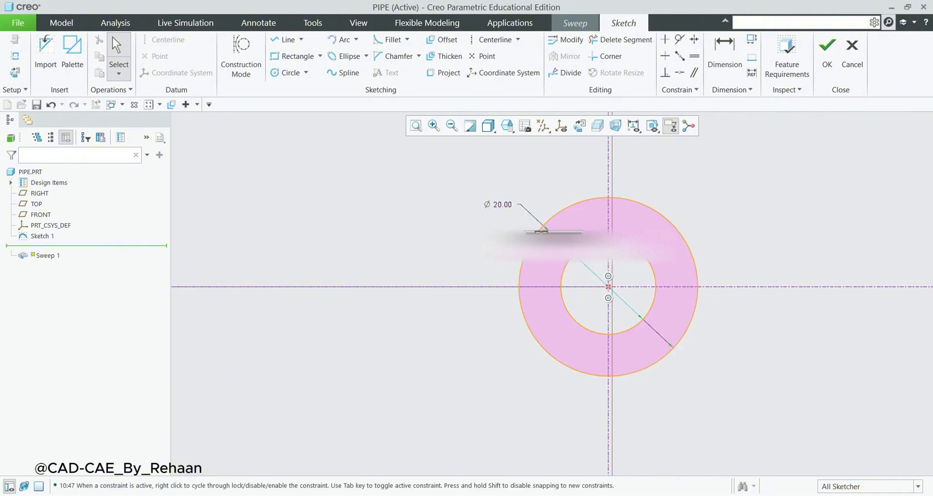
key(Return)
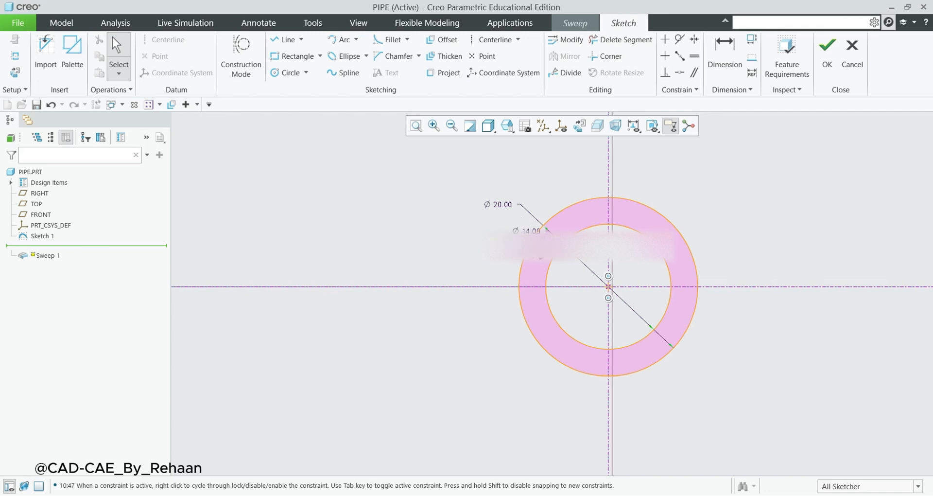
Finish the ring-shaped section sketch and complete the solid sweep along the quarter arc.
scroll(590, 271, down, 5)
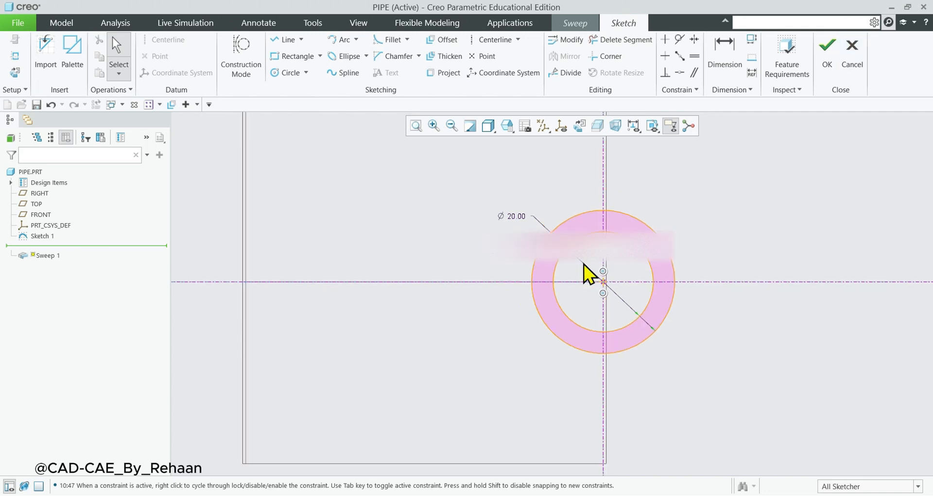
mouse_move(658, 271)
middle_down()
mouse_move(716, 206)
mouse_move(662, 225)
mouse_move(578, 208)
middle_up()
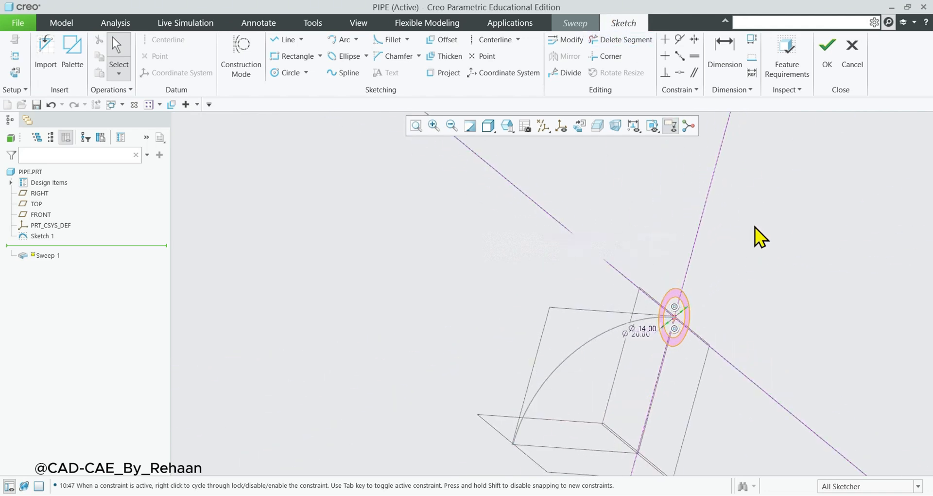
mouse_move(756, 227)
middle_down()
mouse_move(739, 215)
mouse_move(644, 272)
mouse_move(619, 267)
mouse_move(651, 273)
mouse_move(623, 275)
mouse_move(716, 252)
mouse_move(610, 297)
mouse_move(583, 293)
mouse_move(640, 266)
mouse_move(617, 246)
middle_up()
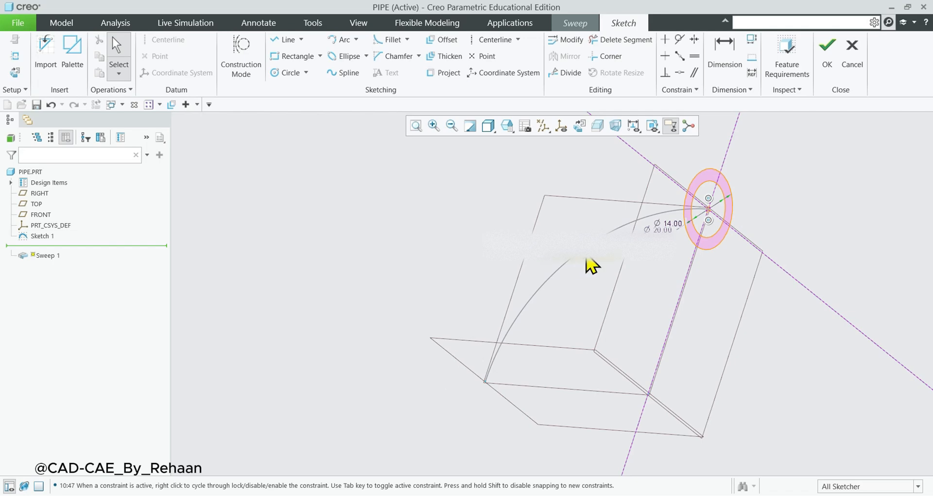
click(828, 50)
mouse_move(684, 256)
middle_down()
mouse_move(619, 192)
mouse_move(631, 209)
mouse_move(589, 265)
mouse_move(643, 209)
mouse_move(632, 271)
mouse_move(706, 238)
mouse_move(712, 203)
mouse_move(719, 228)
middle_up()
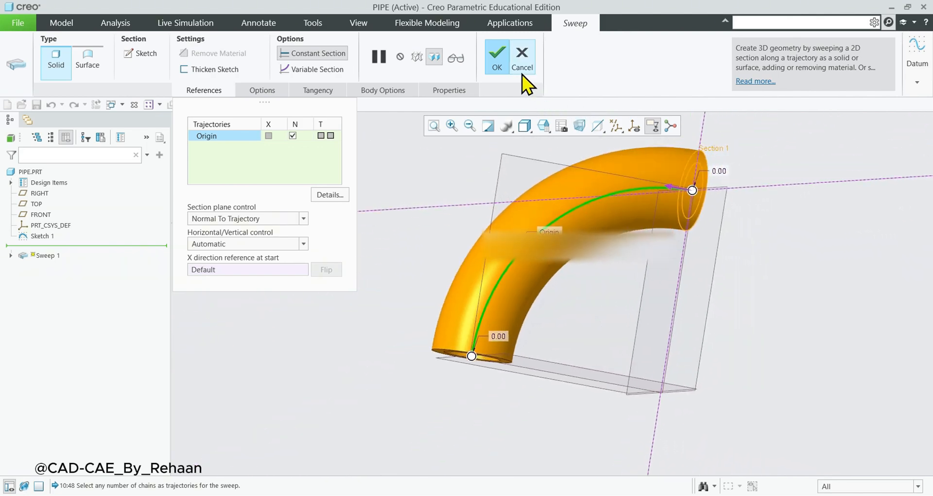
click(501, 64)
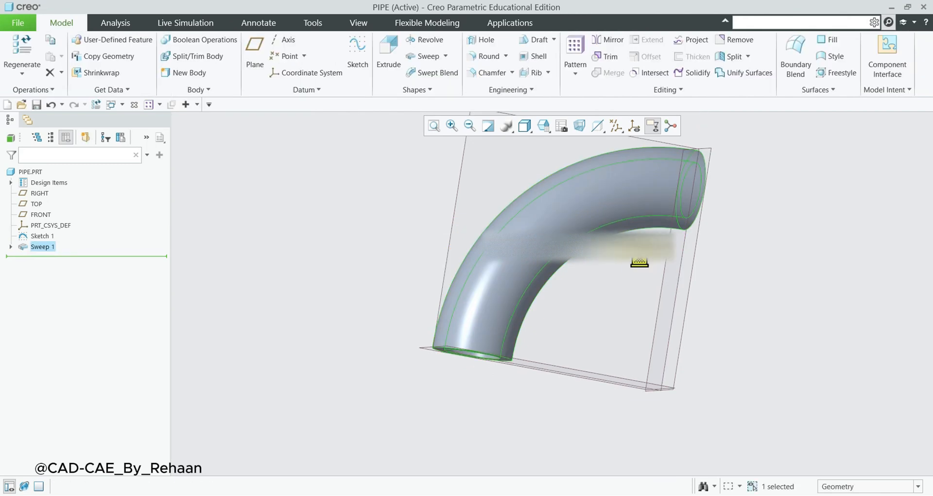
middle_drag(640, 262, 743, 313)
middle_drag(496, 260, 534, 291)
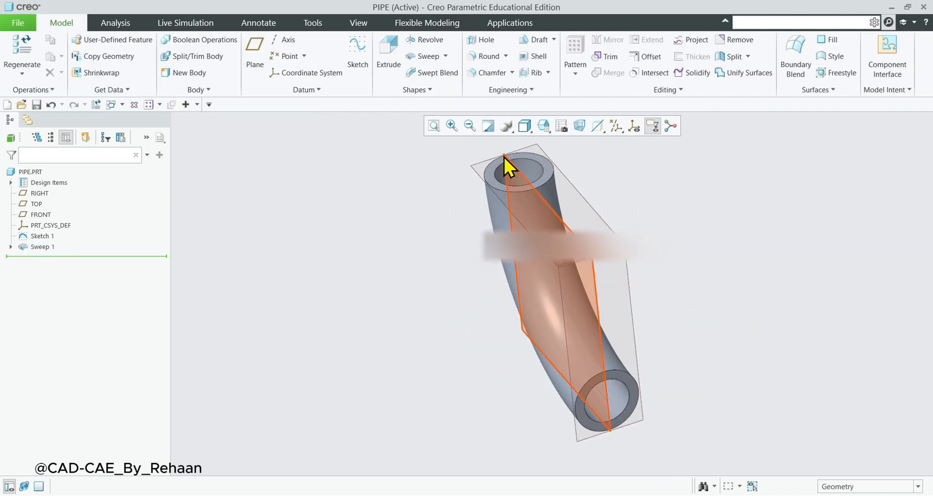
Start saving the pipe part and browse to the CAD subfolder of the author's CAD_CAE folder on drive D.
click(25, 22)
mouse_move(30, 92)
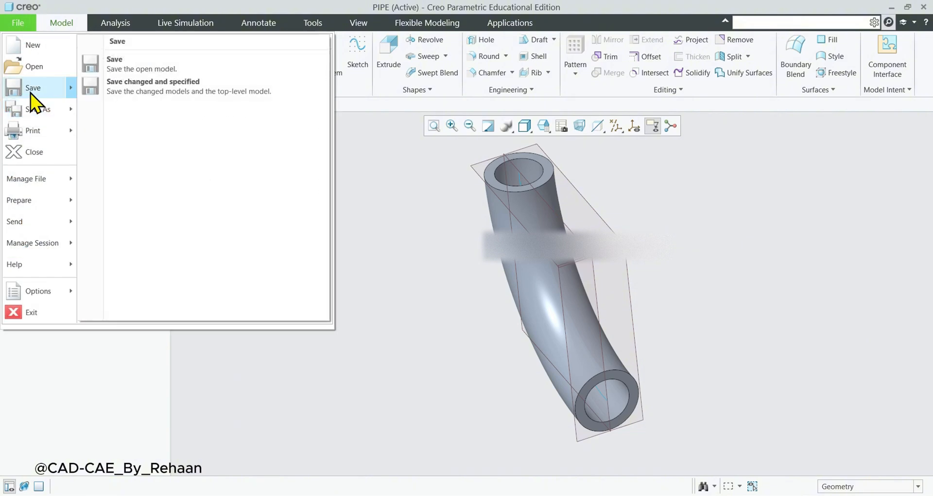
click(136, 66)
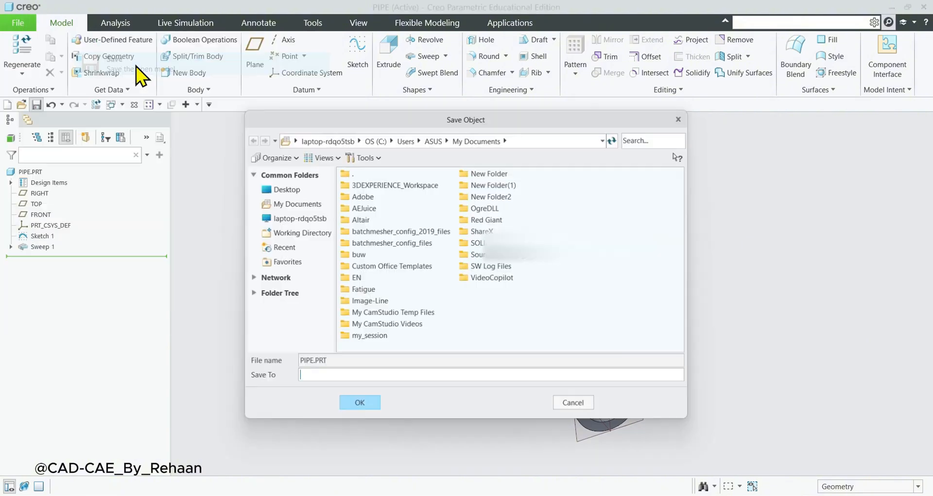
click(280, 222)
double_click(395, 197)
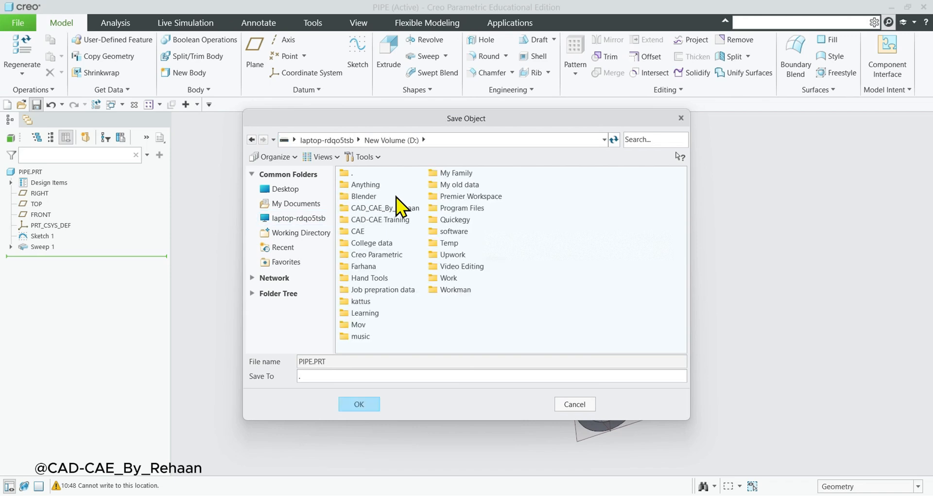
double_click(375, 211)
click(368, 188)
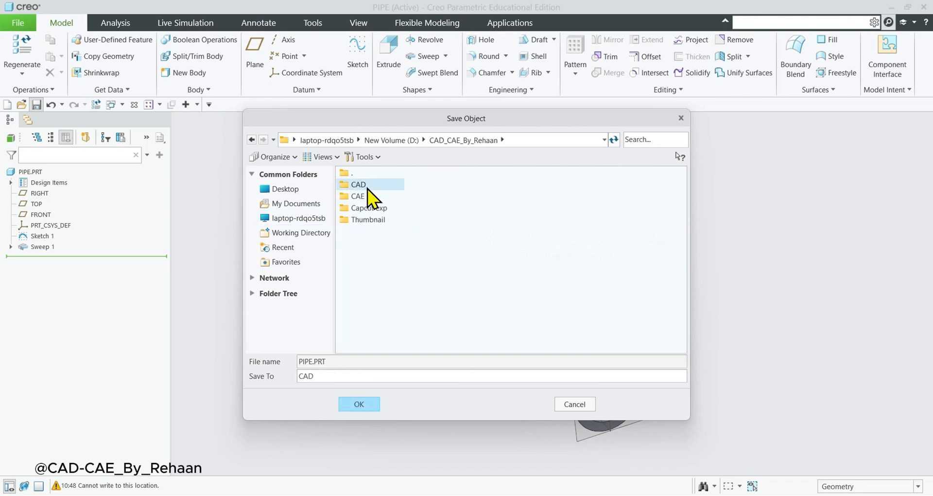
double_click(368, 188)
Create a new folder named "pipe" inside the CAD folder and save PIPE.PRT in it.
right_click(377, 201)
click(404, 234)
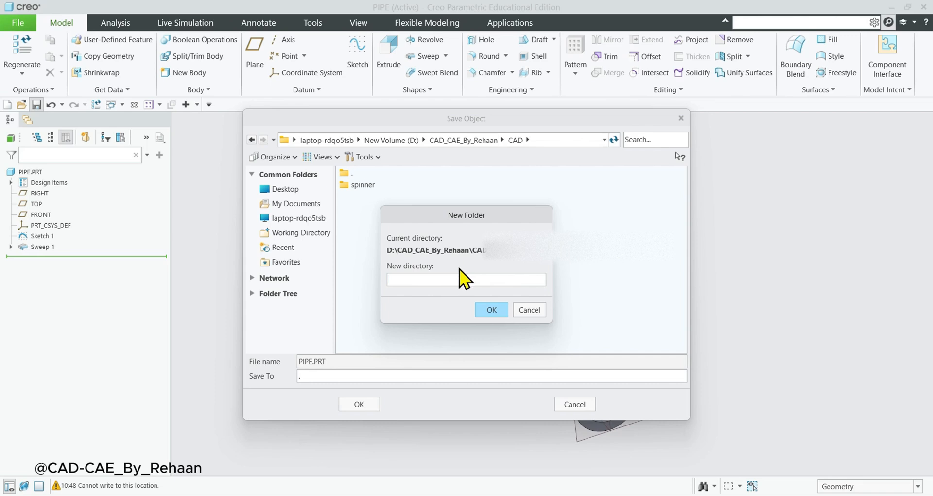
text(pipe)
key(Return)
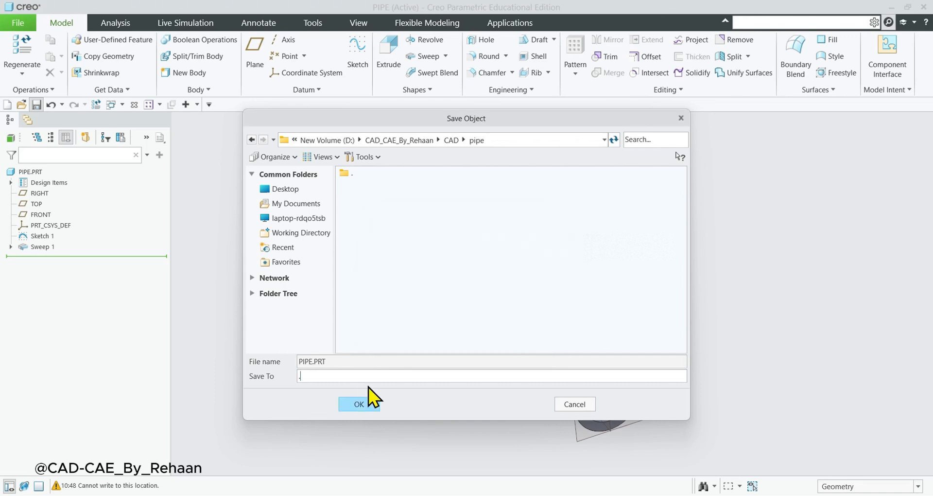
click(365, 402)
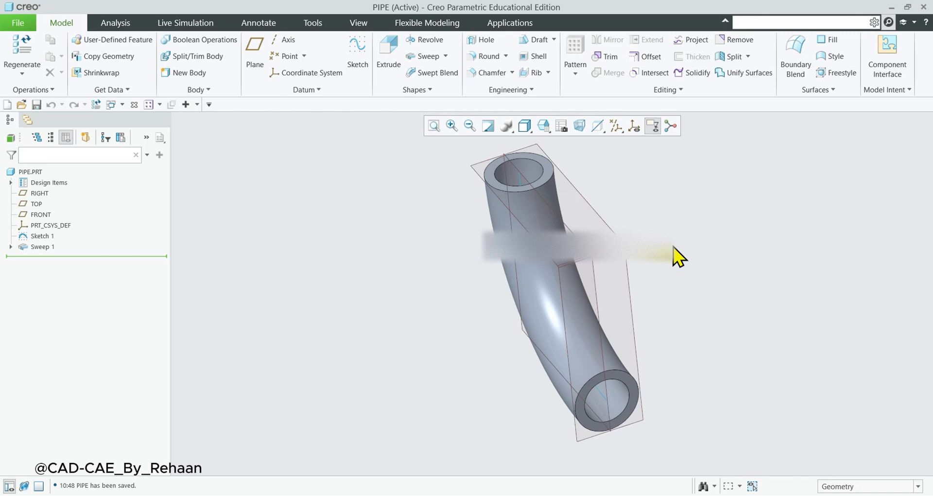
Launch HyperMesh 2022 and accept the OptiStruct user profile.
key(super)
key(super)
text(hyper)
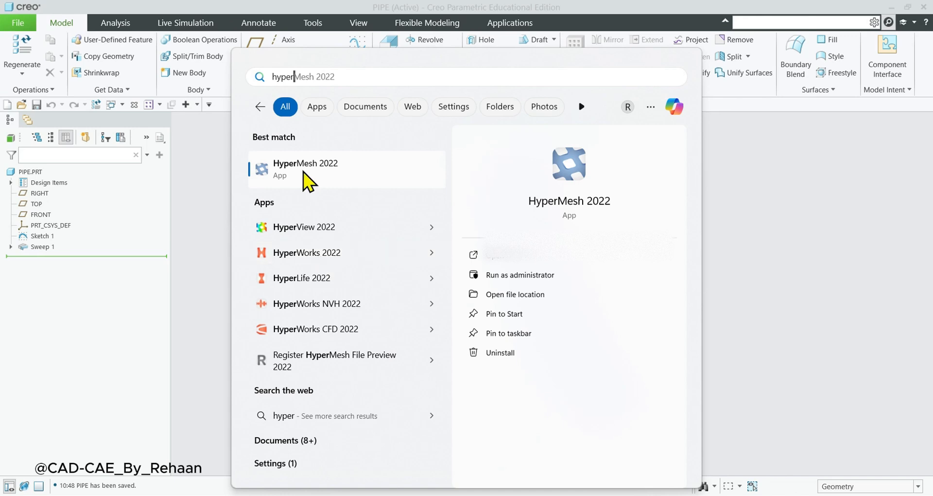
click(338, 171)
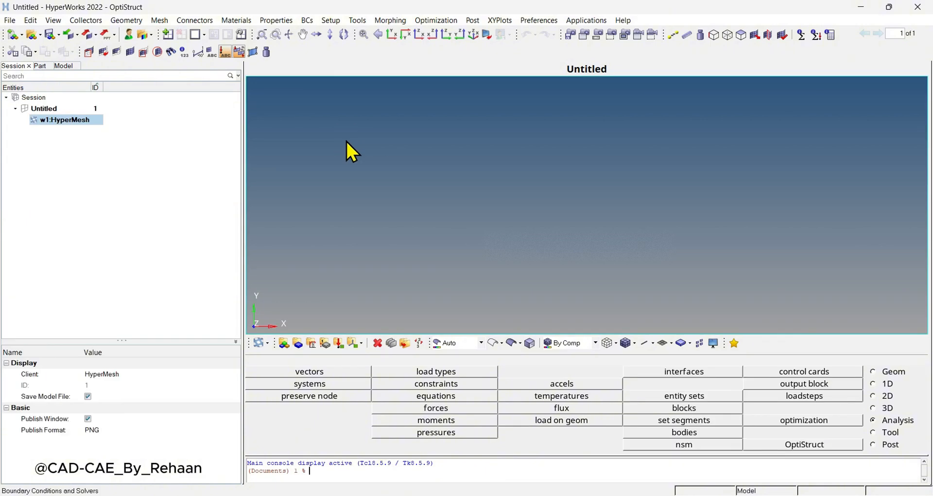
click(130, 37)
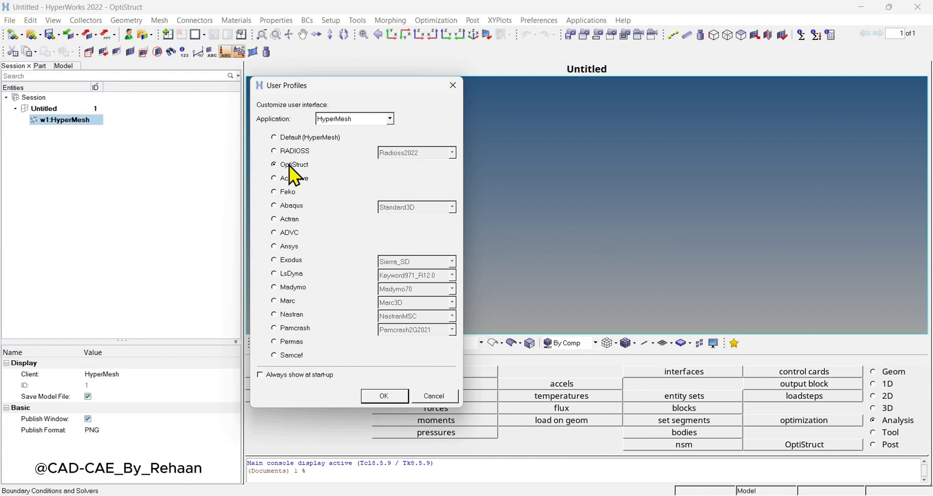
click(389, 398)
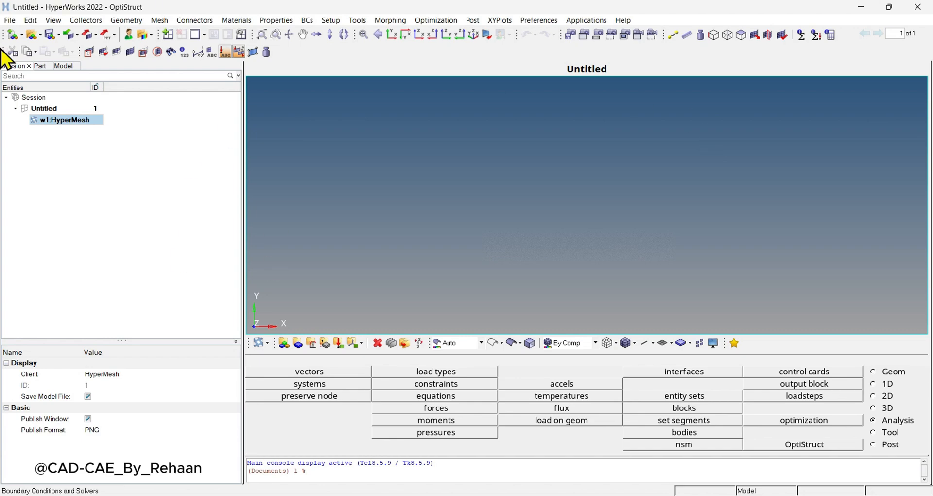
Open the geometry import settings for bringing a CAD file into the empty model.
click(11, 21)
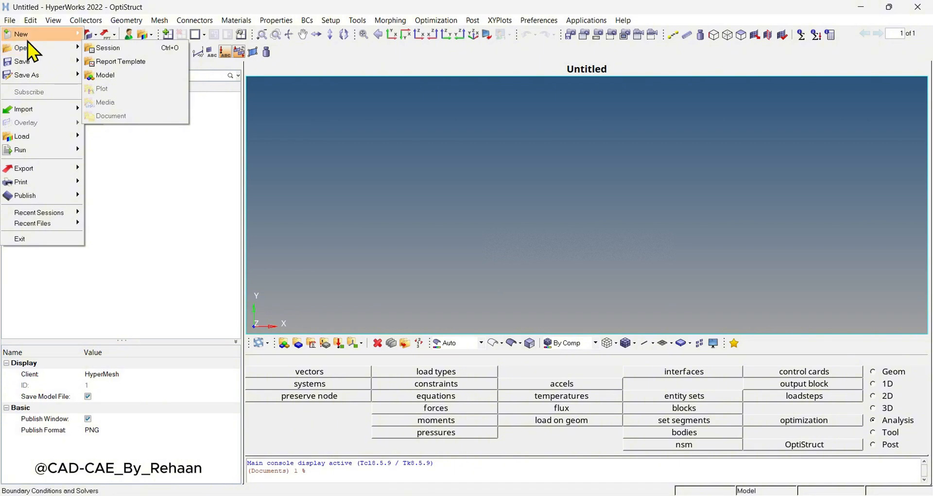
click(7, 23)
click(11, 21)
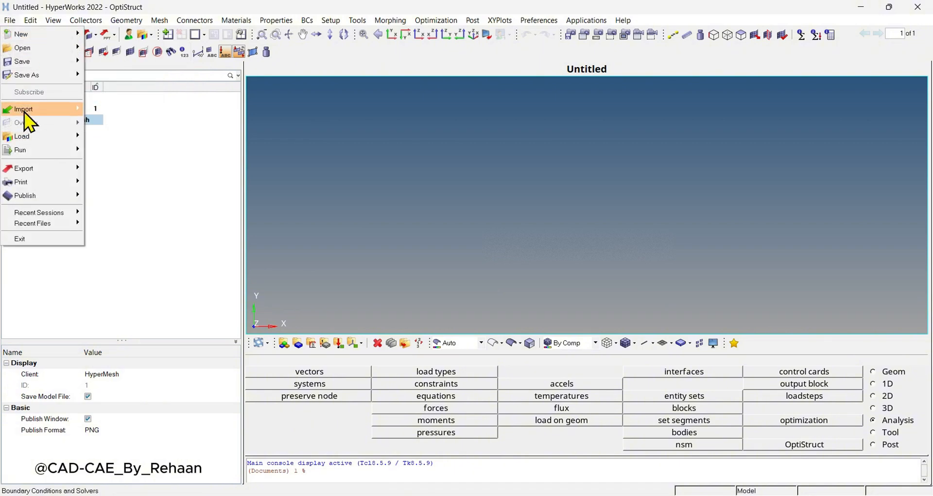
mouse_move(23, 109)
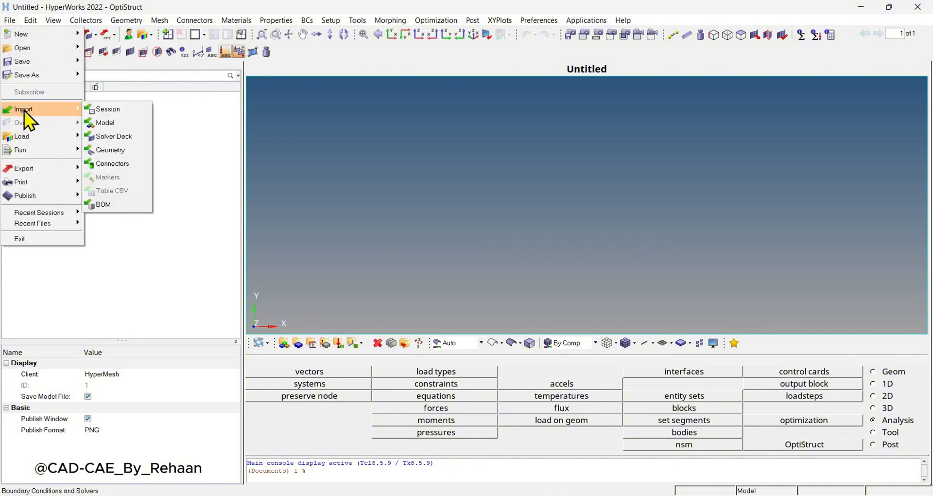
click(114, 147)
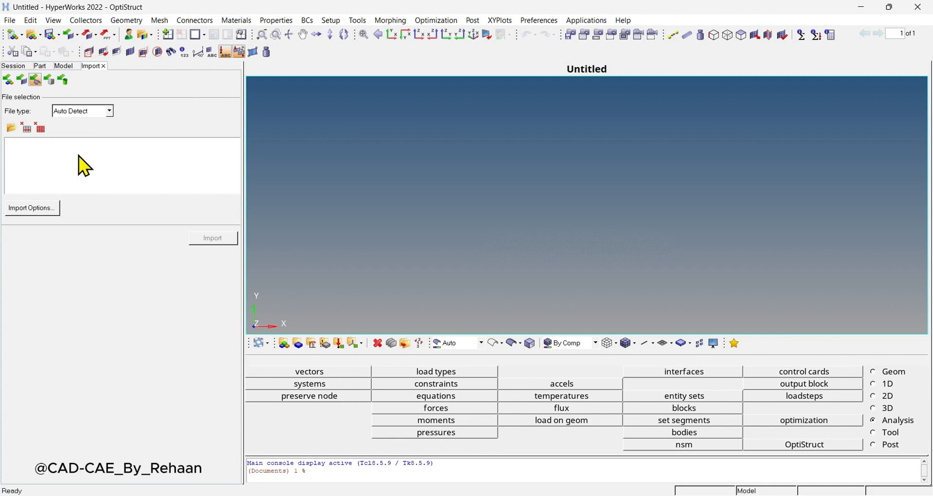
Select pipe.prt.1 from the pipe subfolder of the author's CAD folder on drive D and import it.
click(11, 131)
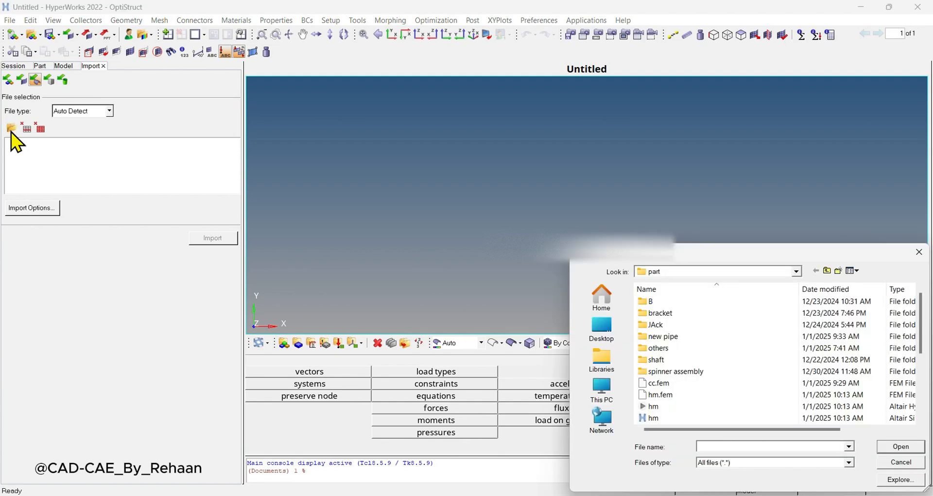
click(825, 271)
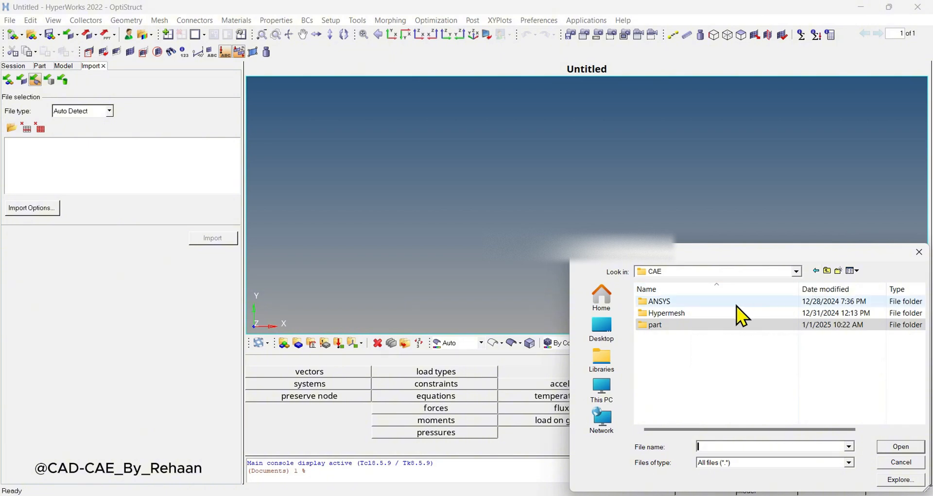
click(826, 270)
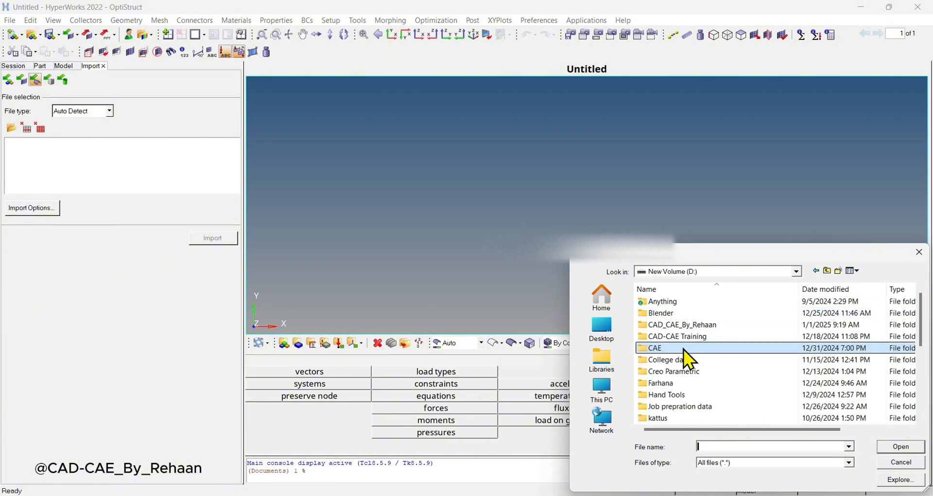
double_click(665, 325)
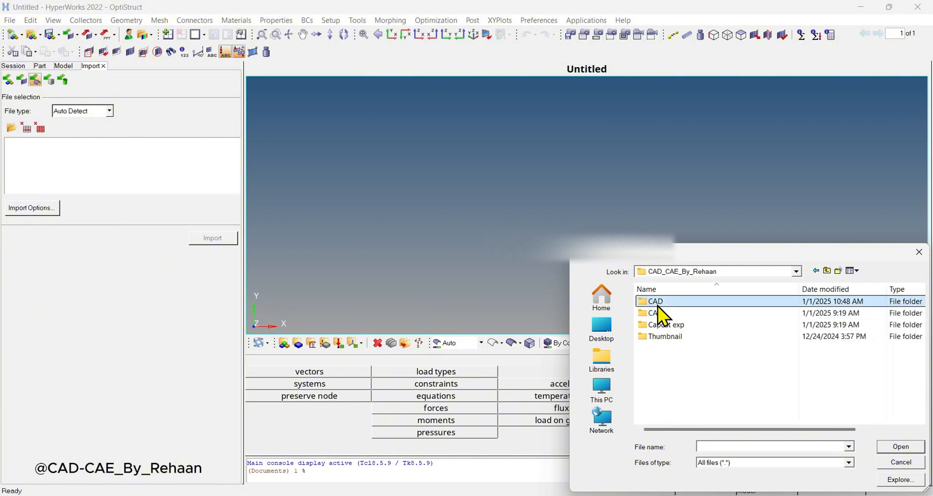
double_click(657, 304)
double_click(658, 301)
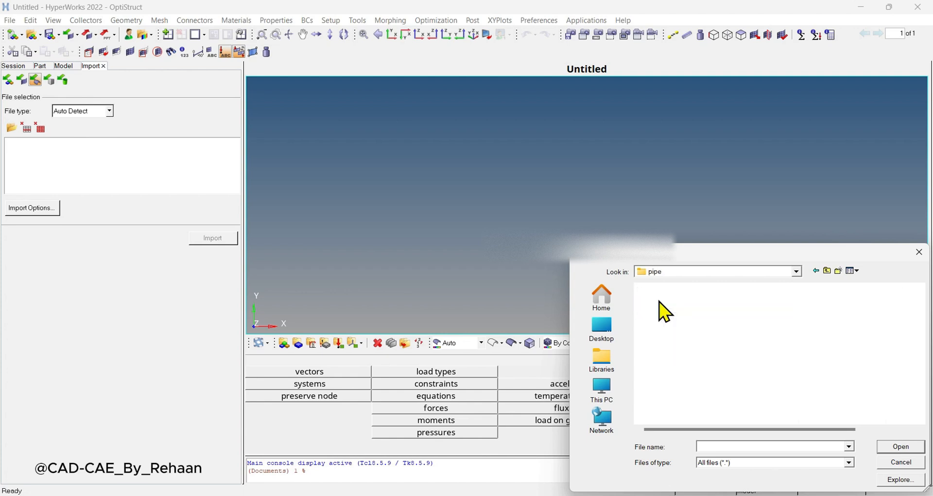
click(660, 302)
click(895, 448)
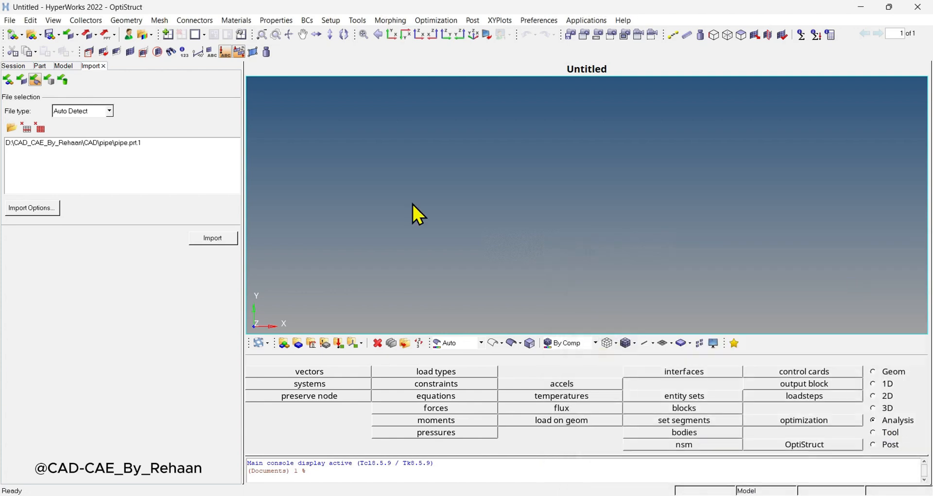
click(219, 239)
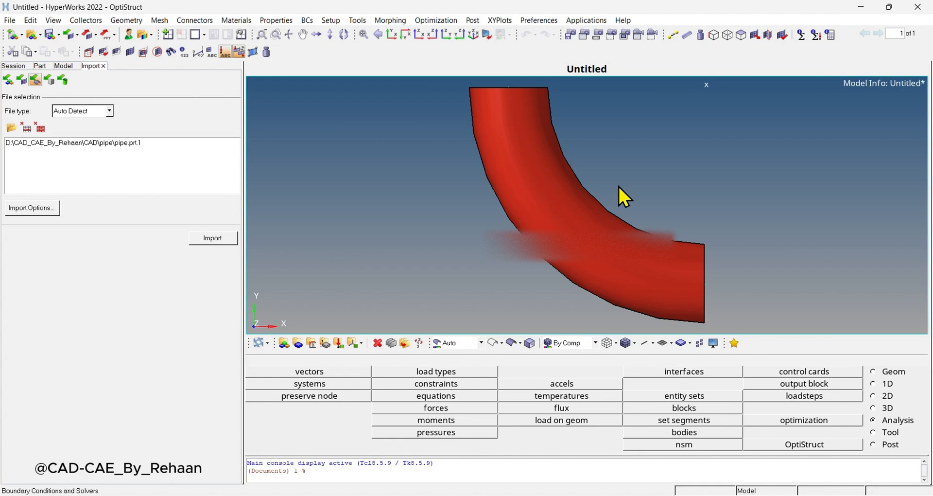
Examine the imported pipe geometry from several angles, including both open ends and the hollow interior.
ctrl+scroll(599, 243, down, 4)
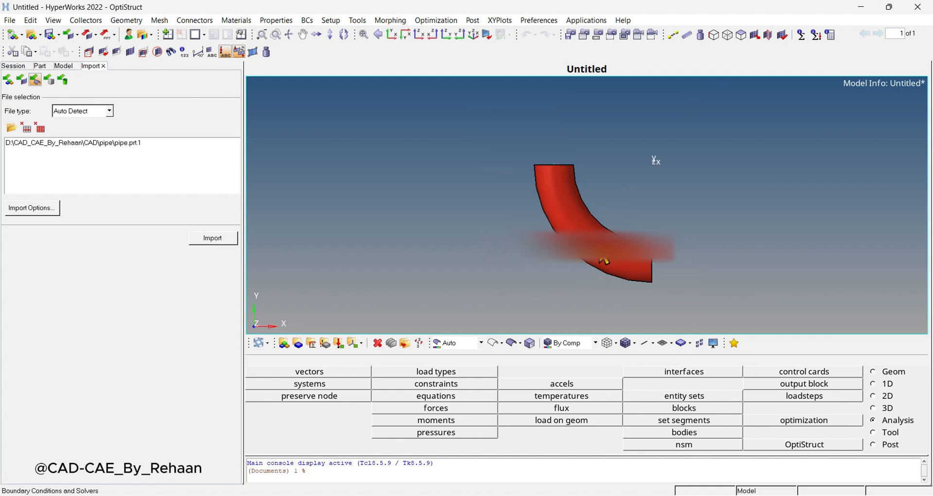
ctrl+scroll(599, 243, up, 5)
ctrl+scroll(604, 260, down, 4)
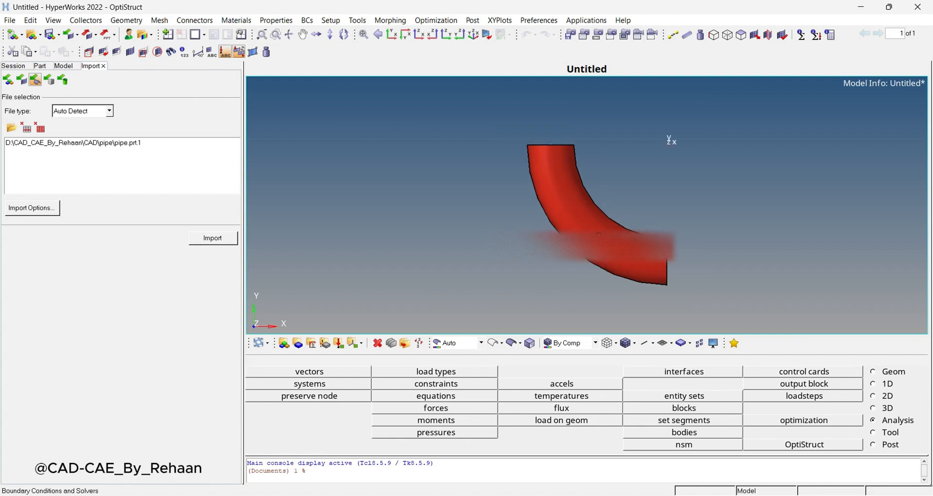
ctrl+drag(598, 234, 578, 201)
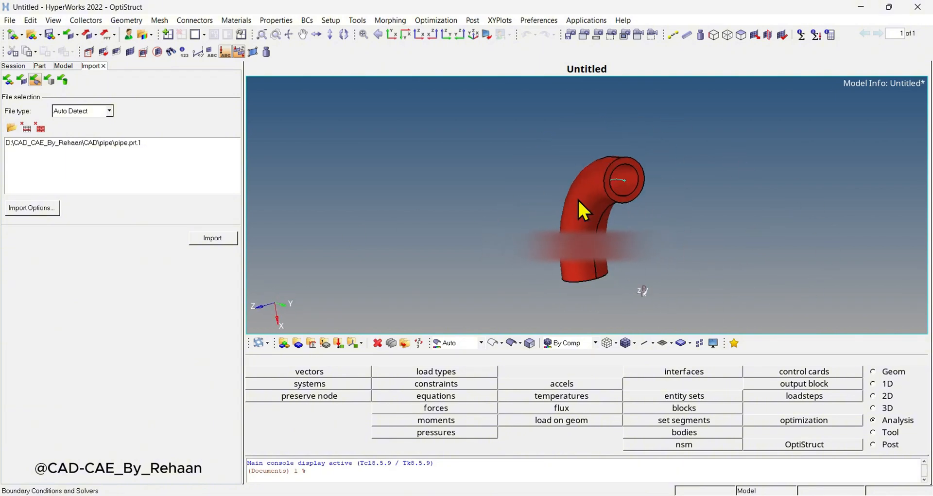
ctrl+drag(658, 219, 588, 185)
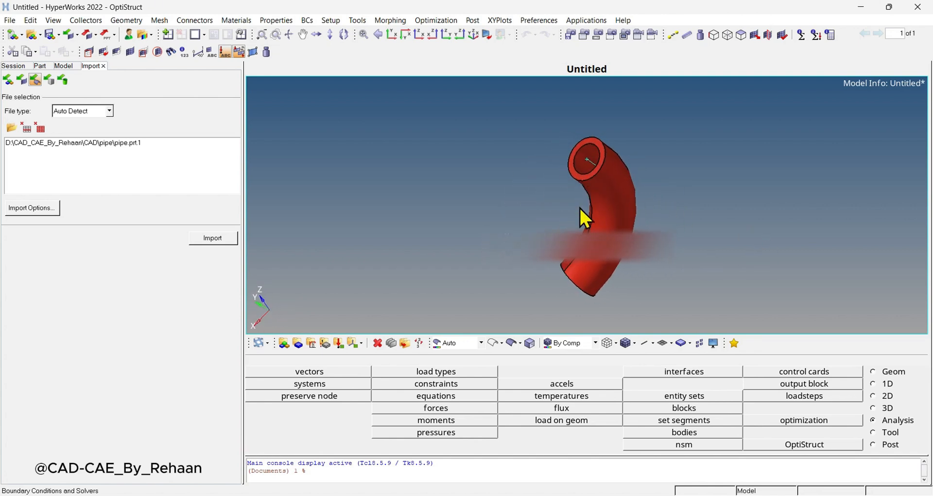
ctrl+right_drag(635, 208, 661, 194)
ctrl+drag(662, 194, 709, 225)
scroll(709, 225, up, 3)
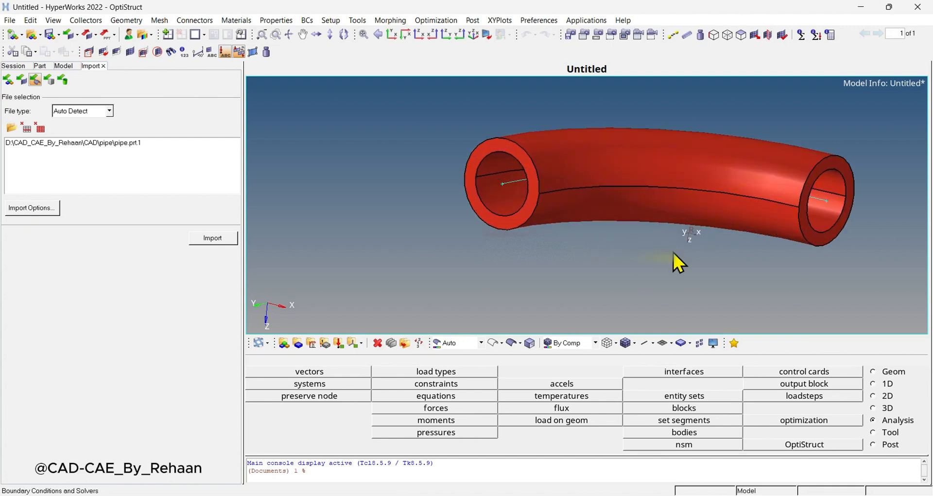
ctrl+drag(674, 253, 565, 260)
ctrl+drag(725, 222, 607, 243)
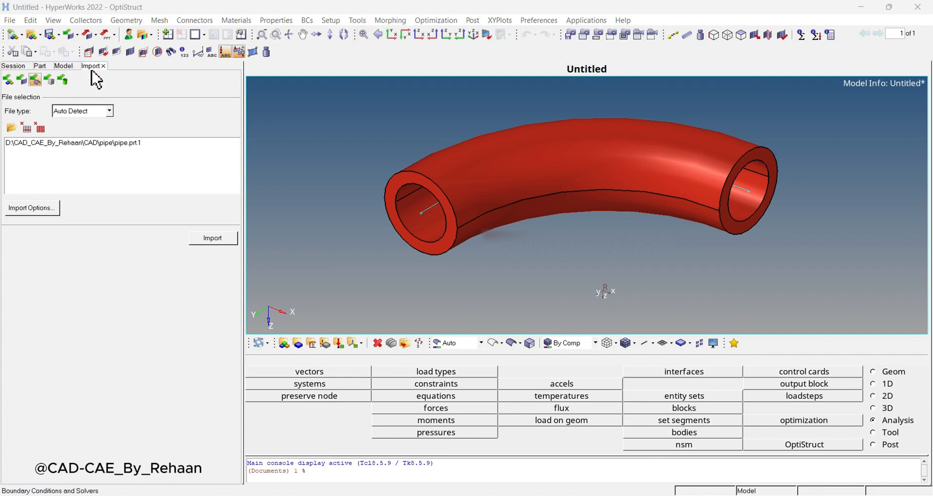
Close the Model browser and the geometry import settings.
click(65, 68)
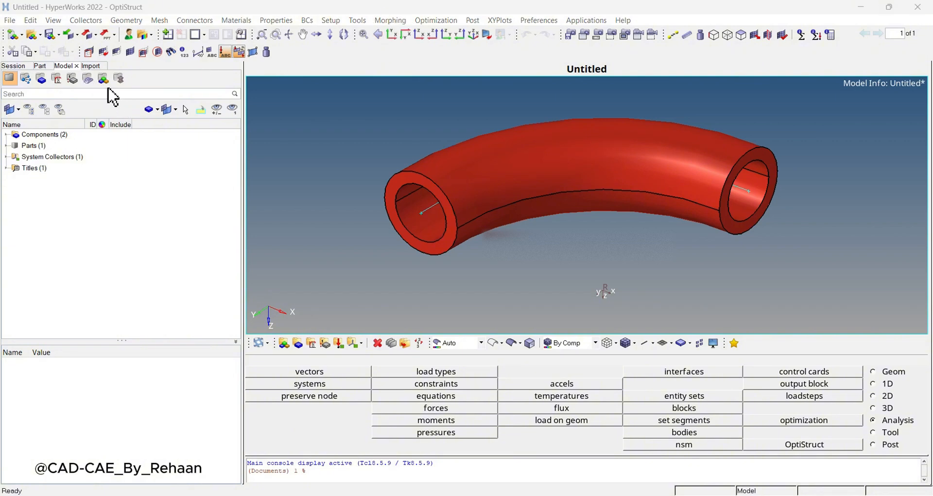
click(76, 67)
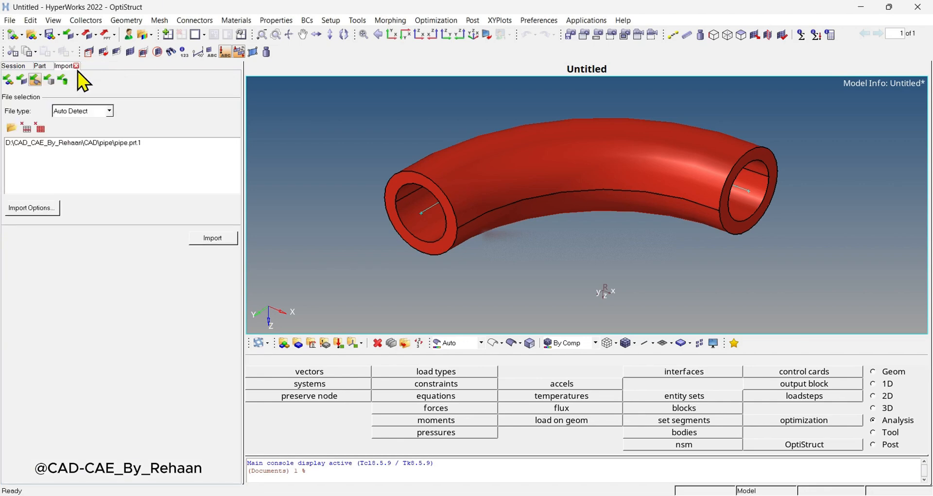
click(77, 67)
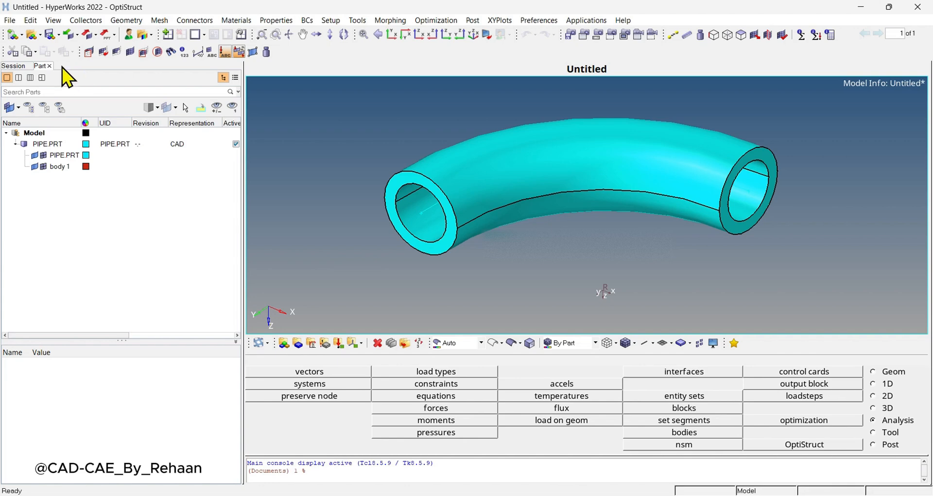
Restore the HyperMesh Model browser.
click(53, 20)
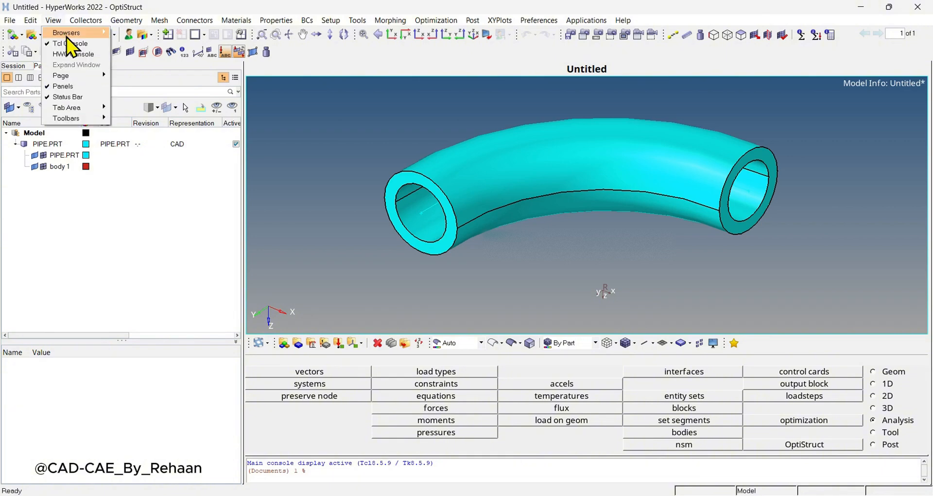
mouse_move(66, 34)
mouse_move(130, 44)
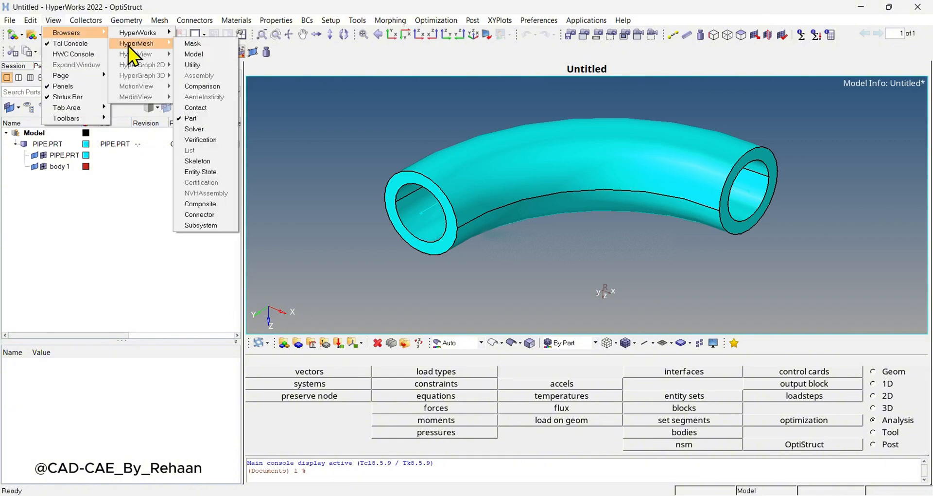
click(50, 25)
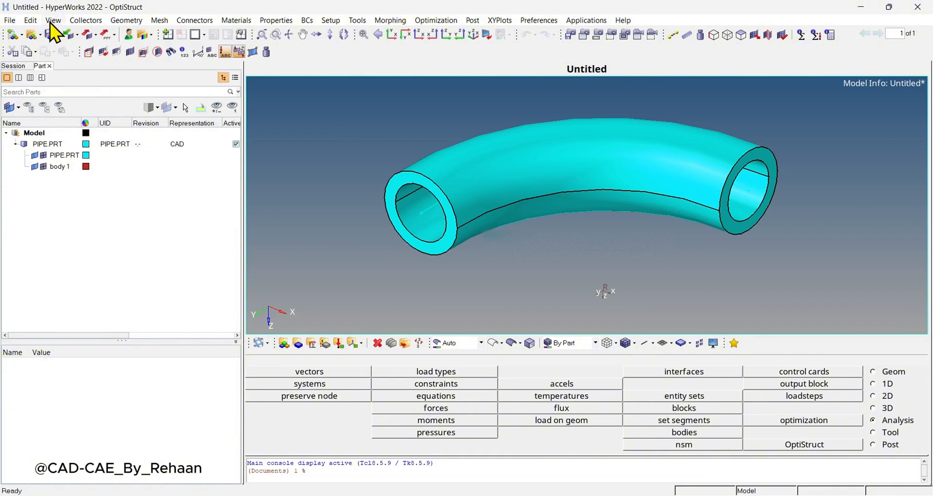
click(51, 21)
mouse_move(74, 34)
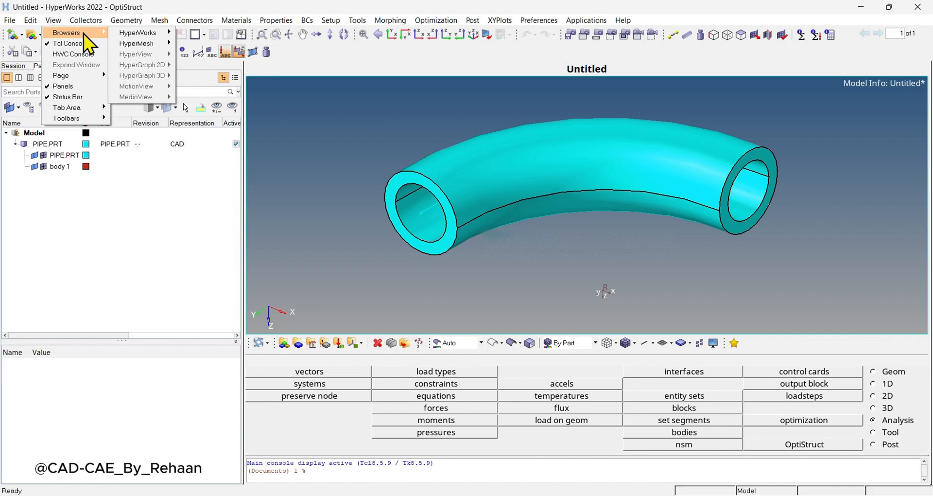
mouse_move(118, 44)
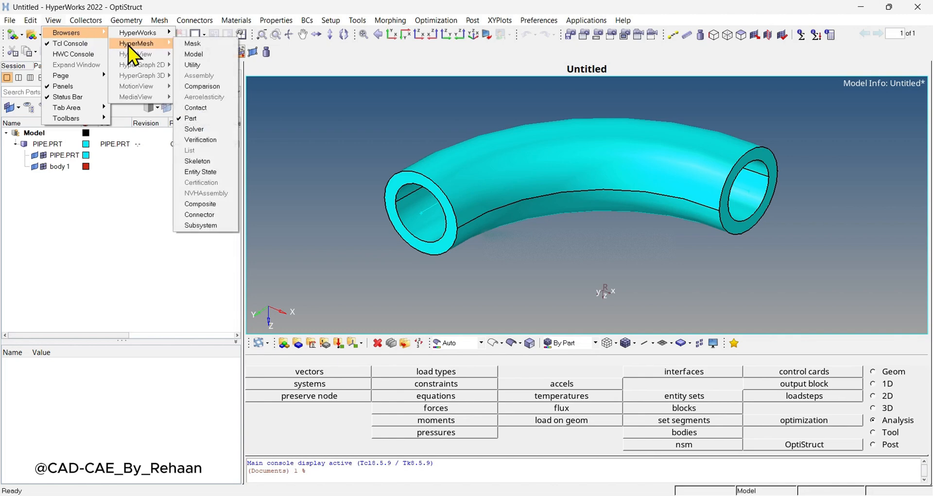
click(195, 55)
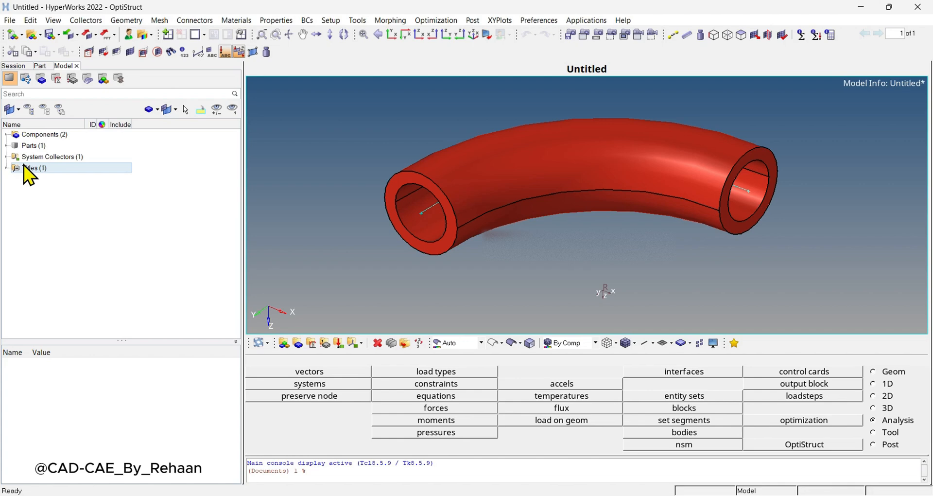
Expand the component list and examine the PIPE.PRT and body 1 components against the pipe geometry.
click(7, 135)
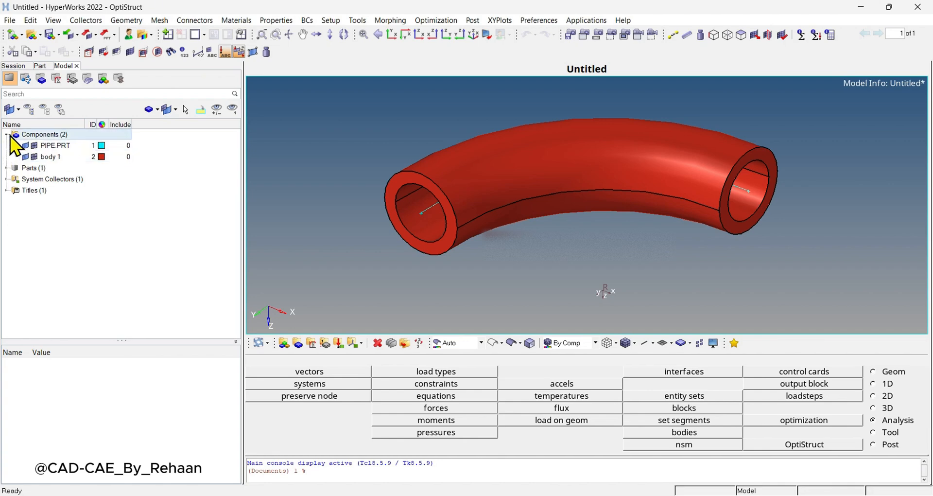
click(49, 149)
click(53, 156)
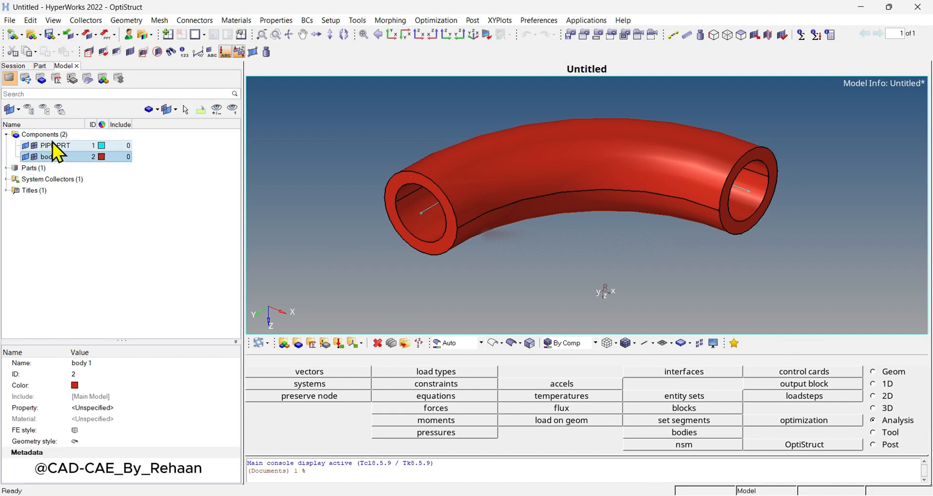
click(53, 145)
click(51, 157)
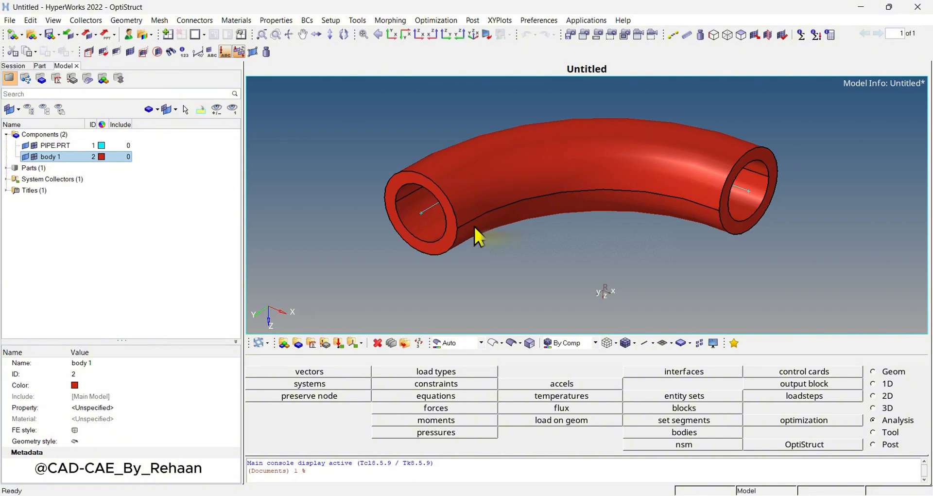
ctrl+drag(545, 217, 552, 266)
ctrl+scroll(506, 236, up, 4)
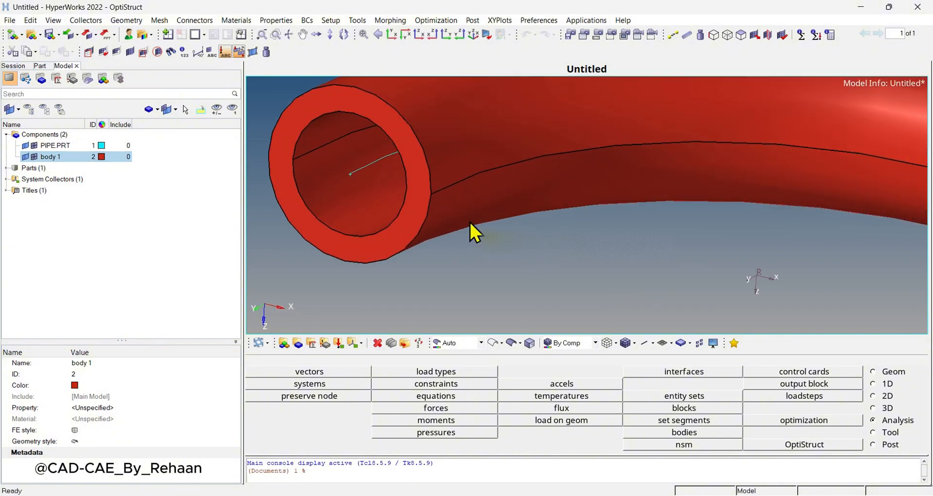
ctrl+scroll(468, 220, down, 2)
mouse_move(468, 220)
ctrl+mouse_down()
mouse_move(496, 245)
mouse_move(470, 222)
ctrl+mouse_up()
ctrl+scroll(469, 222, down, 3)
ctrl+right_drag(469, 222, 467, 229)
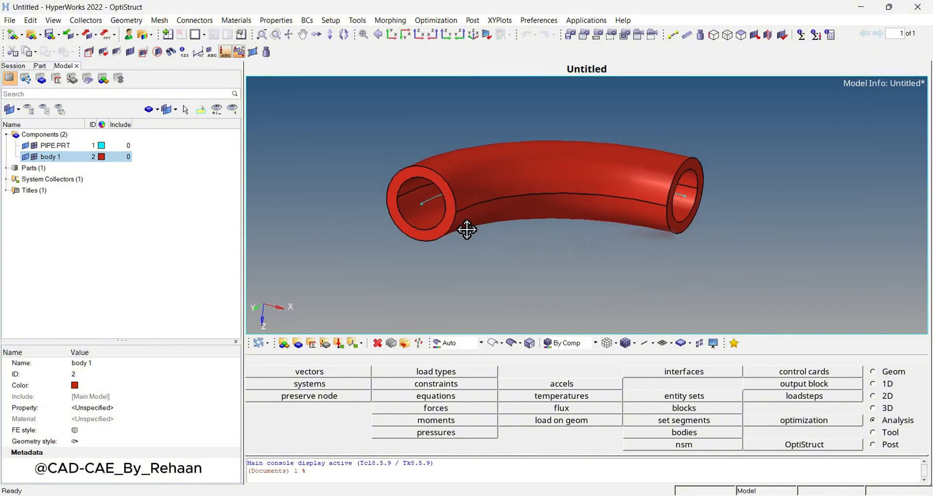
ctrl+scroll(425, 208, up, 2)
ctrl+scroll(428, 206, up, 1)
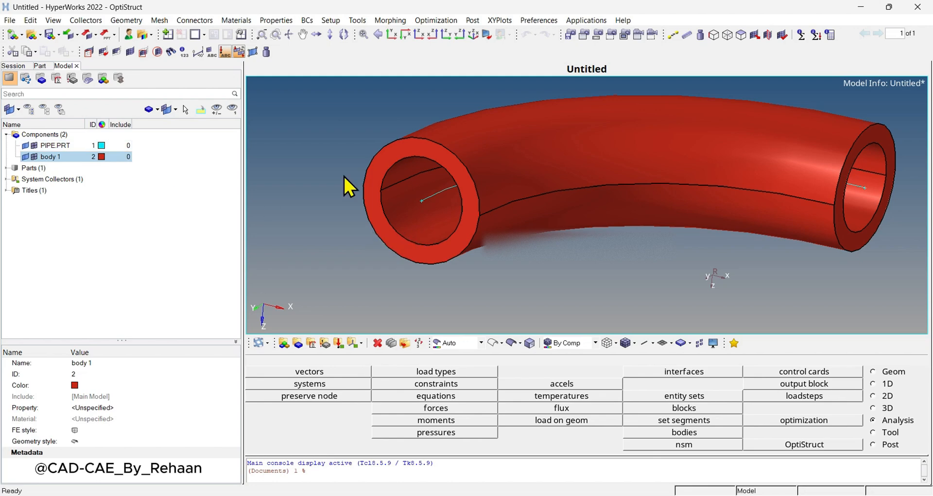
Delete the PIPE.PRT component holding the centre line and collapse the component list.
click(67, 147)
ctrl+click(67, 156)
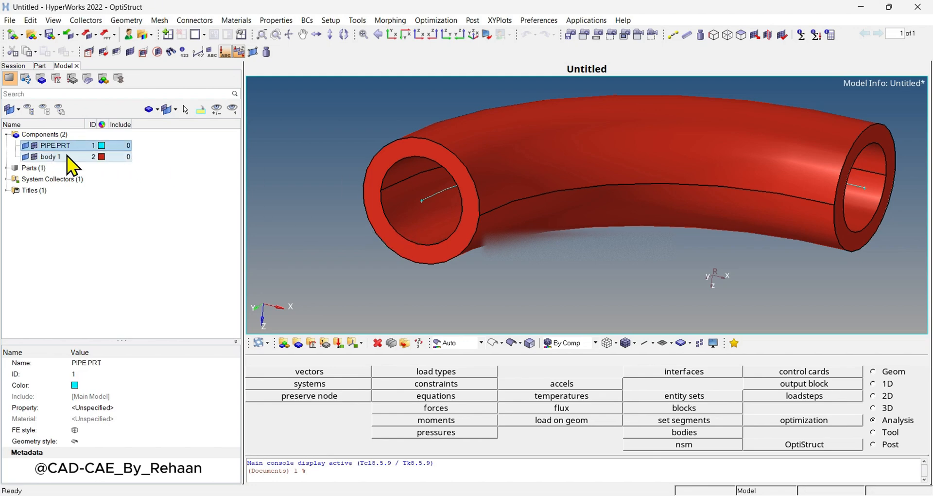
key(Delete)
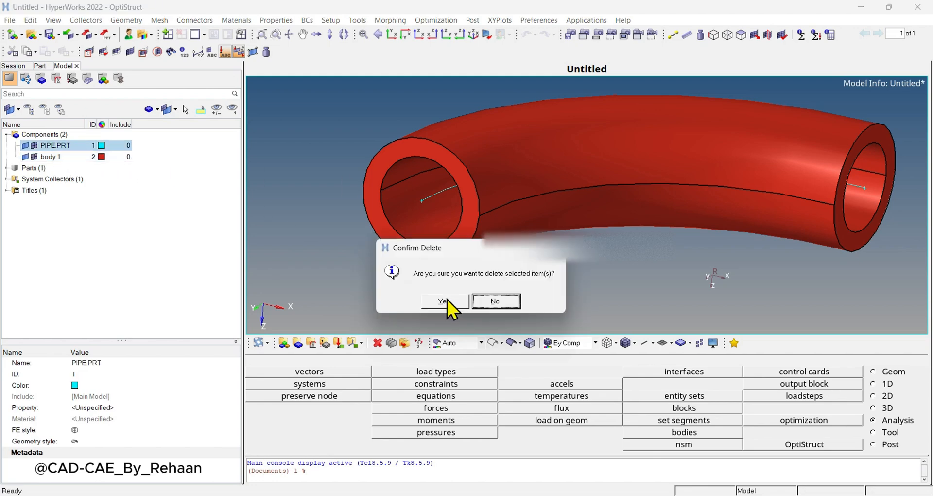
click(434, 300)
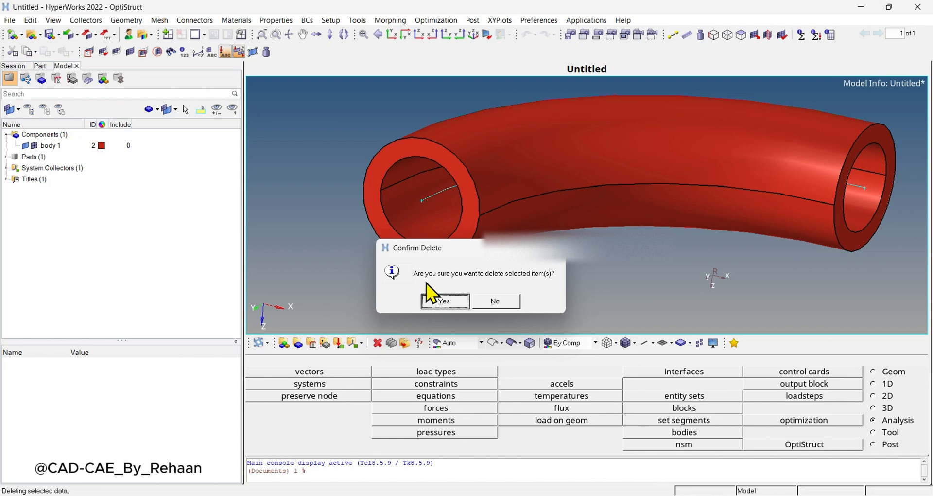
click(10, 136)
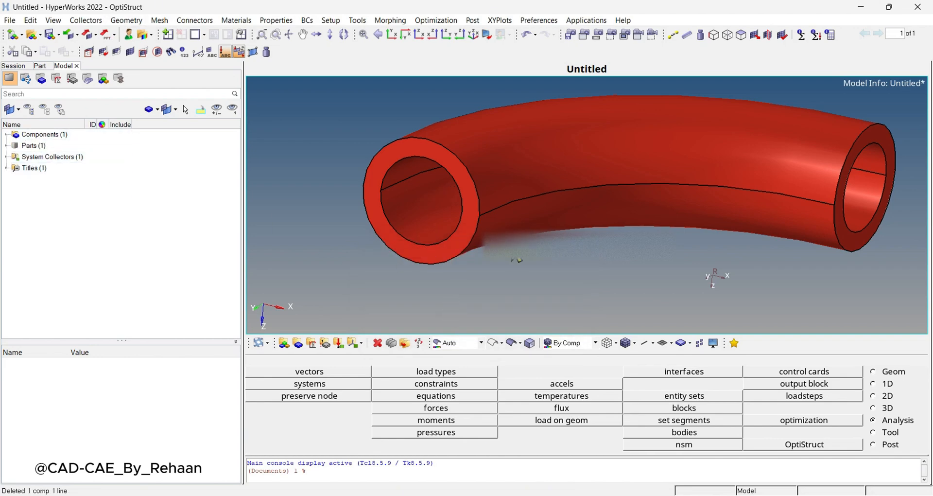
ctrl+drag(656, 250, 661, 264)
ctrl+right_drag(661, 264, 603, 213)
ctrl+scroll(607, 209, down, 3)
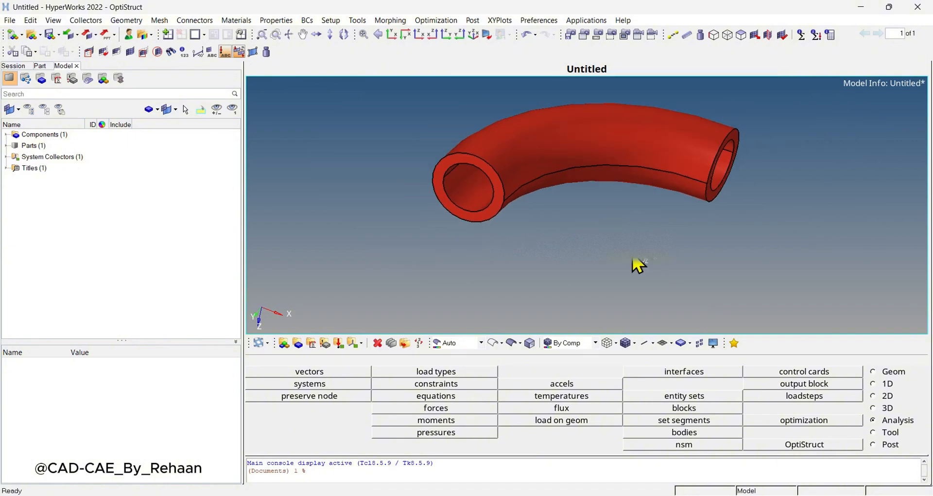
ctrl+scroll(636, 263, up, 4)
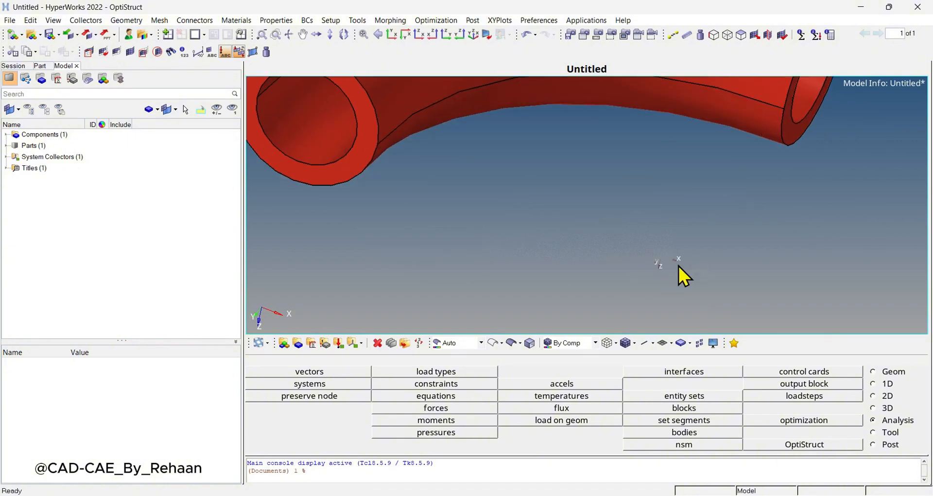
ctrl+scroll(657, 268, down, 2)
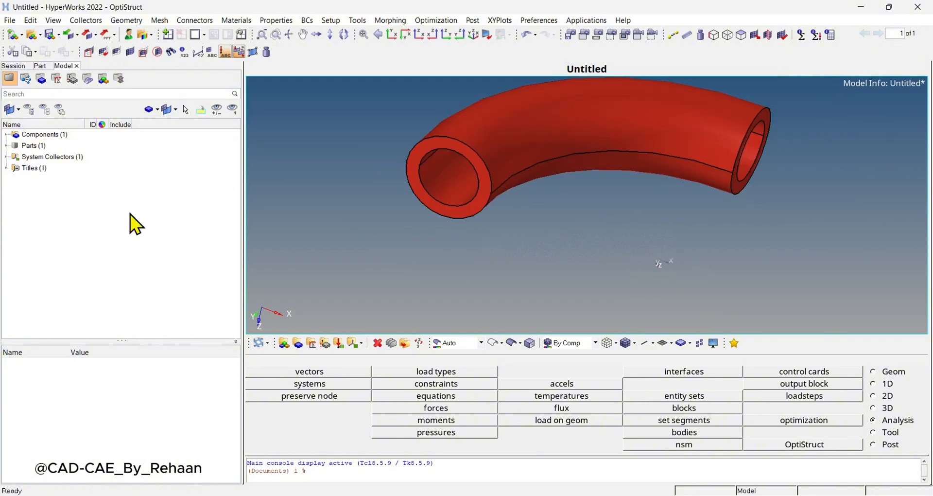
Delete the imported system collectors from the model.
click(43, 157)
key(Delete)
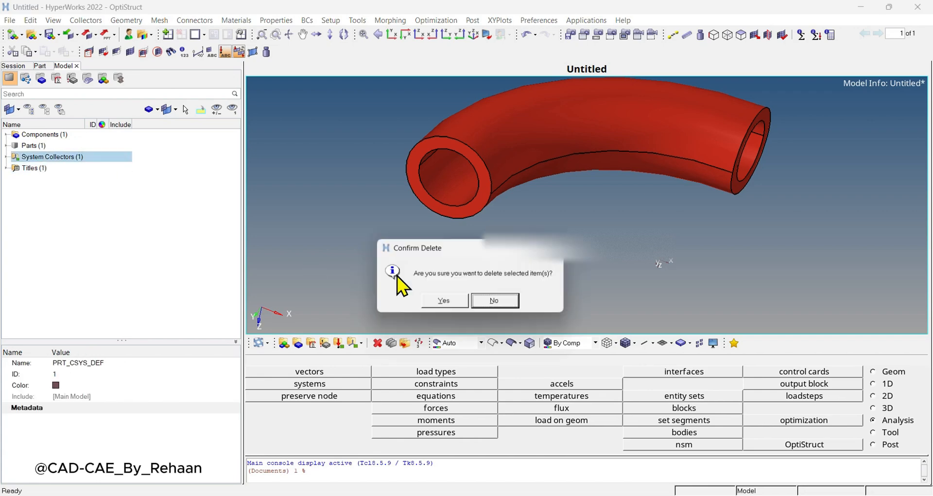
click(456, 302)
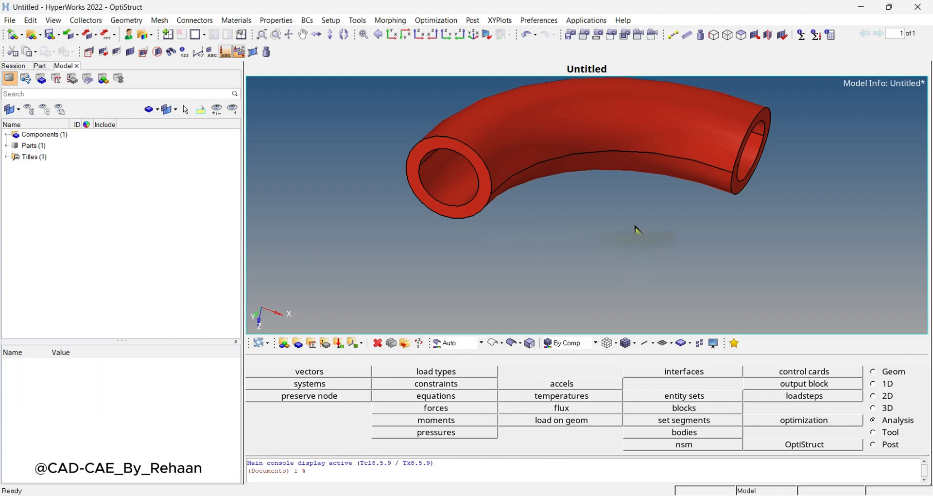
Examine the remaining hollow pipe geometry from several angles, including both open ends and the curved body.
ctrl+drag(604, 260, 415, 165)
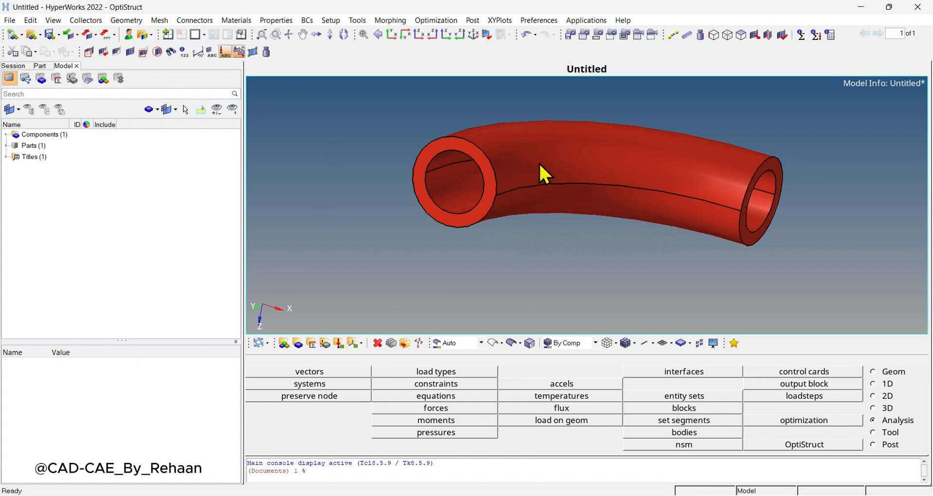
ctrl+drag(550, 181, 601, 245)
ctrl+drag(745, 250, 770, 257)
ctrl+drag(823, 240, 551, 212)
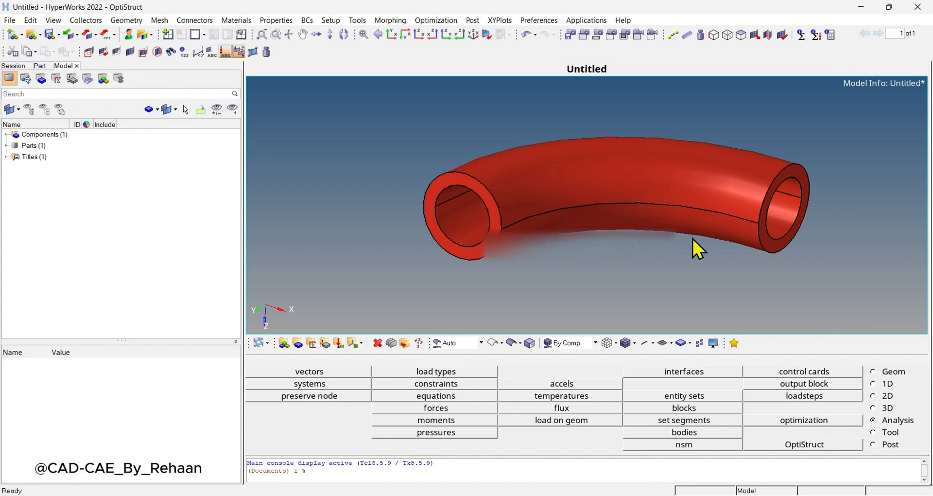
ctrl+drag(693, 238, 659, 223)
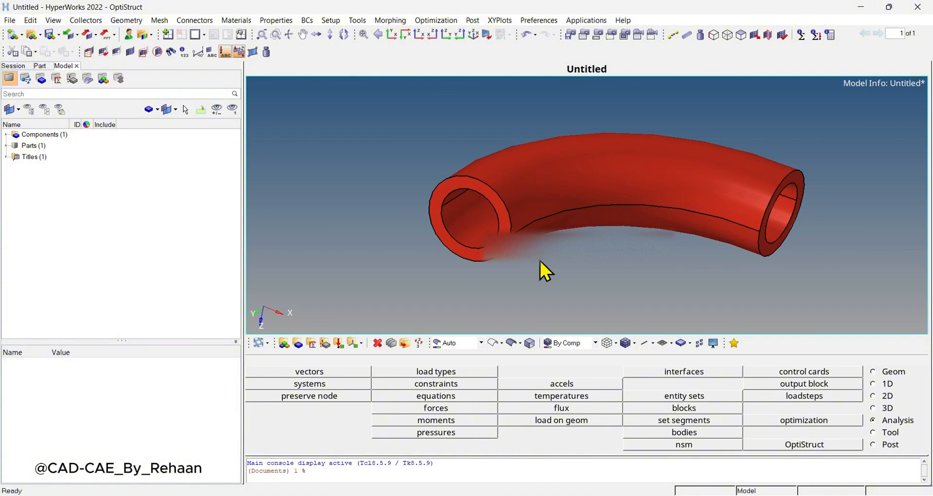
ctrl+scroll(682, 271, down, 2)
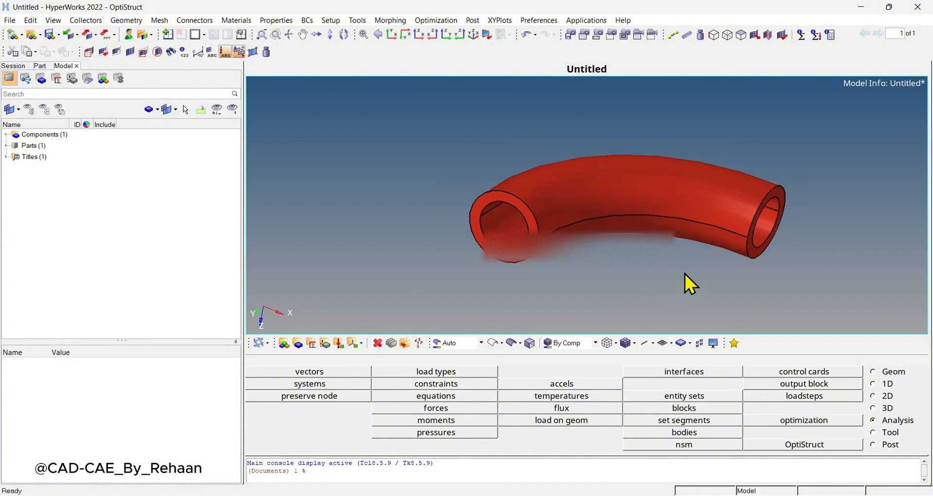
ctrl+right_drag(701, 244, 658, 227)
ctrl+scroll(585, 206, up, 2)
ctrl+scroll(585, 206, up, 3)
ctrl+scroll(568, 215, down, 3)
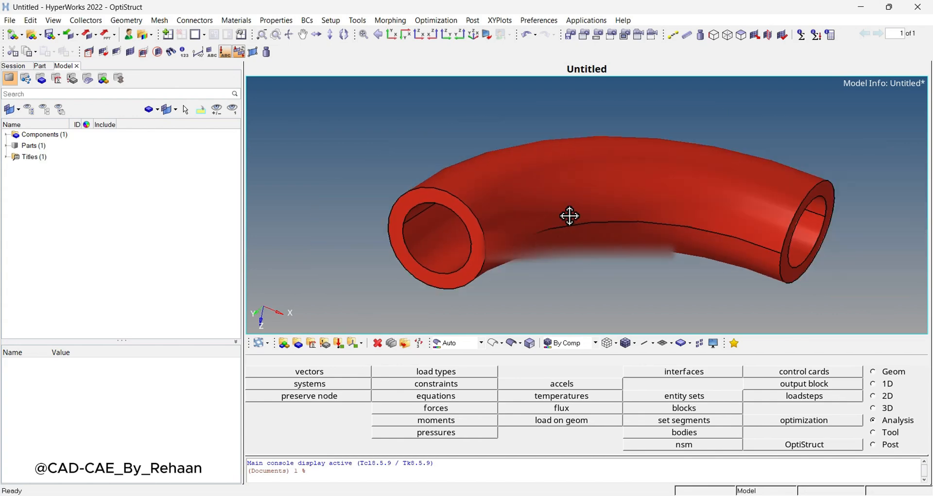
ctrl+scroll(568, 203, up, 2)
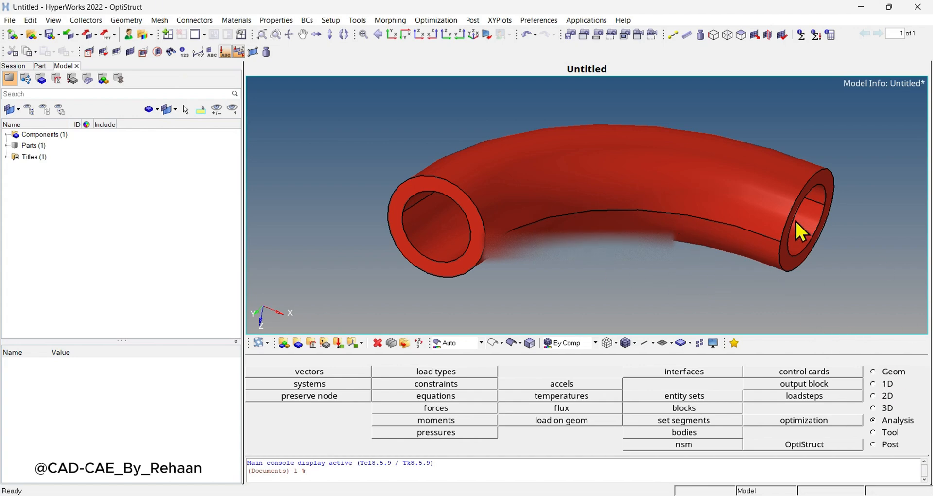
Start automesh for 2D surface meshing and colour the geometry by assembly.
click(885, 397)
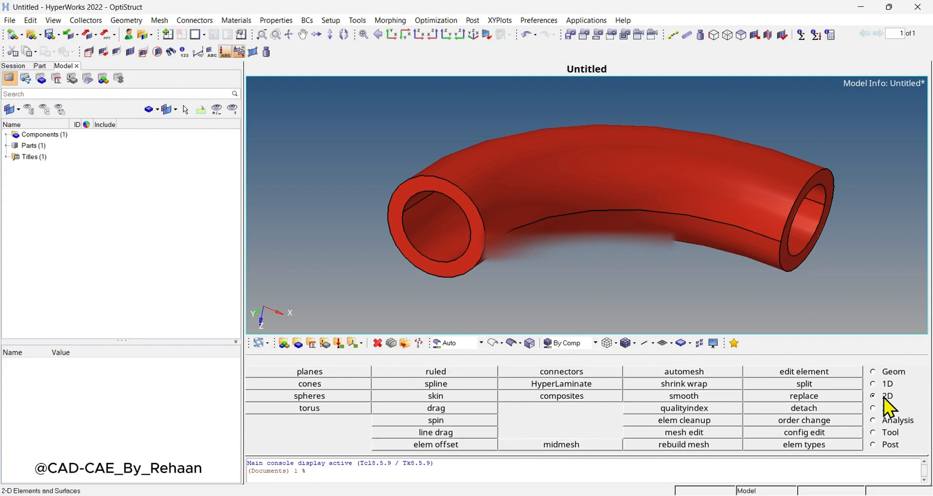
click(679, 372)
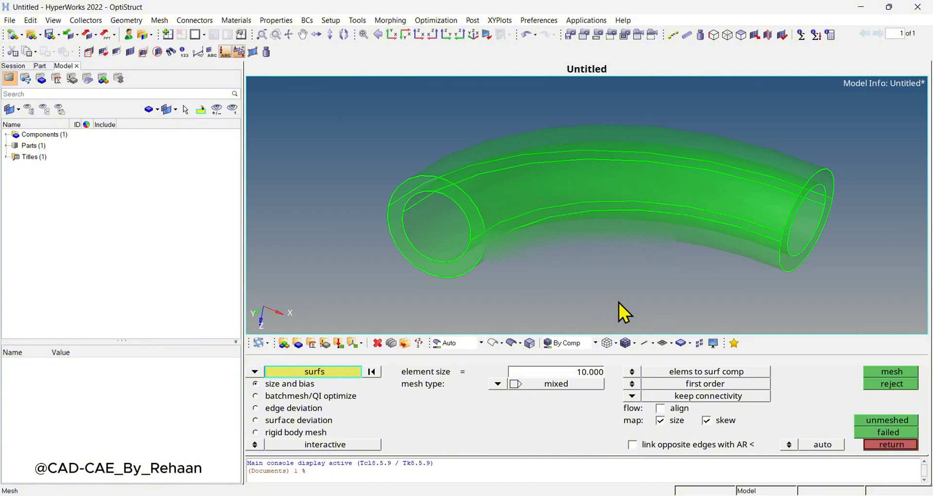
click(444, 345)
click(459, 369)
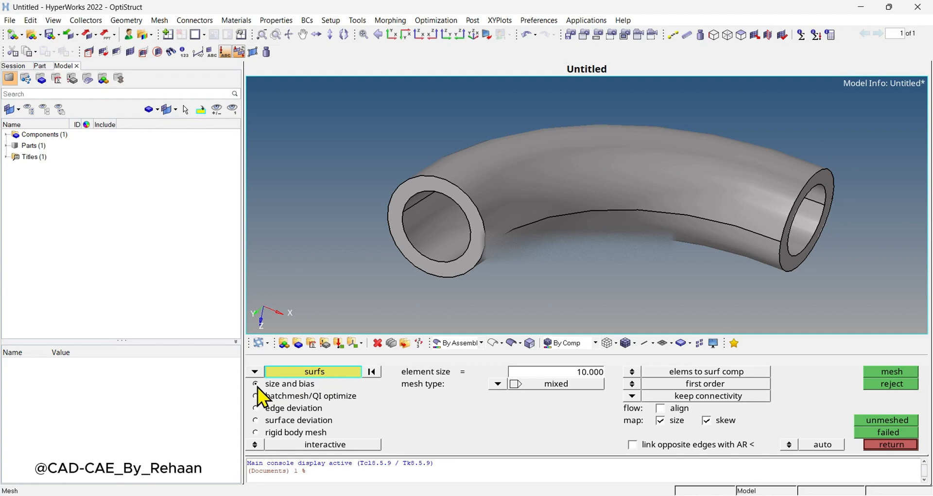
Set up an interactive size and bias mesh with element size 2 and mixed element type.
click(256, 445)
click(256, 444)
click(497, 383)
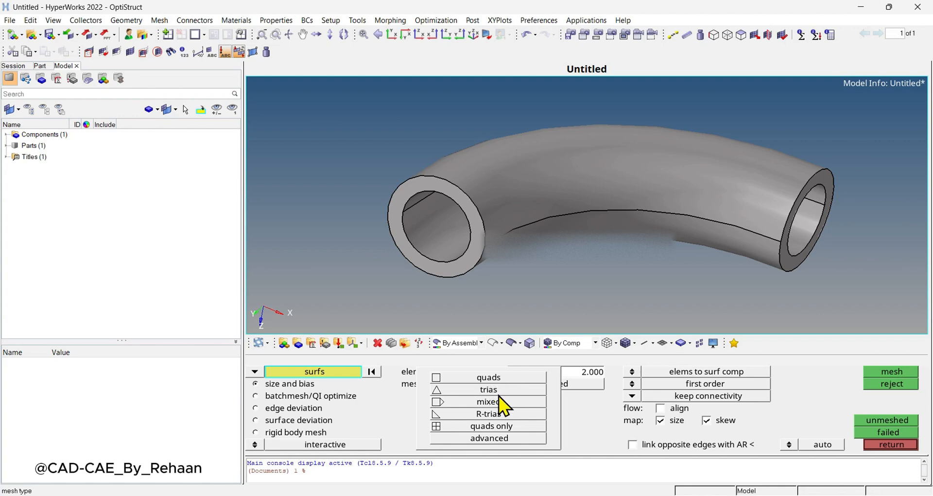
click(502, 402)
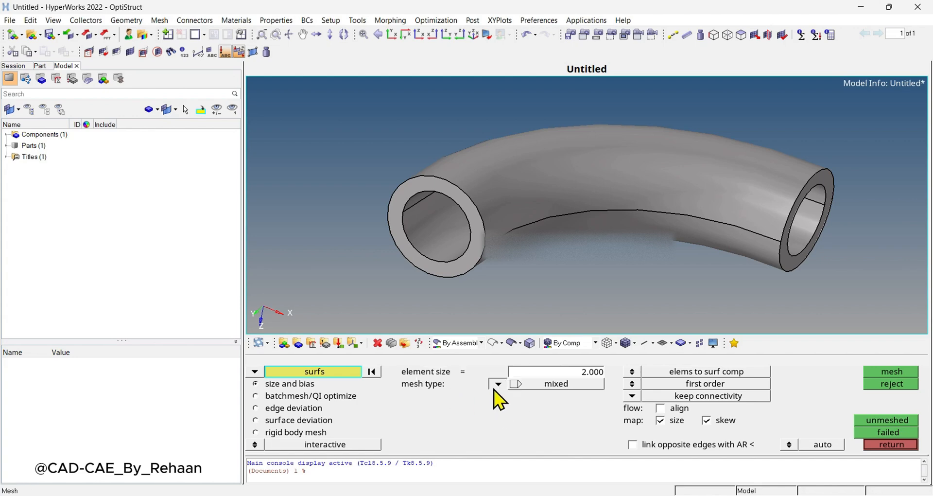
click(493, 389)
Select the ring-shaped end face of the pipe and generate its 2D surface mesh.
scroll(452, 260, up, 4)
ctrl+scroll(534, 274, down, 1)
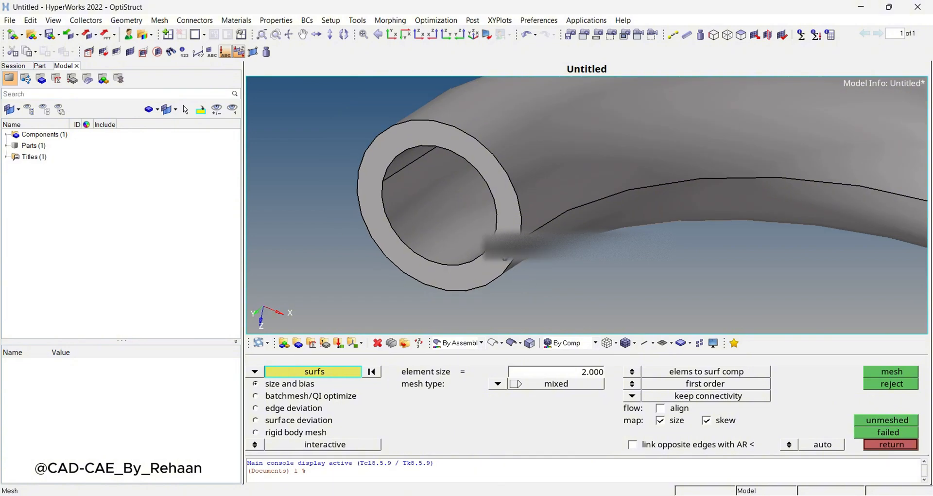
ctrl+right_drag(506, 252, 511, 262)
ctrl+scroll(511, 262, up, 1)
click(518, 255)
ctrl+drag(587, 267, 687, 246)
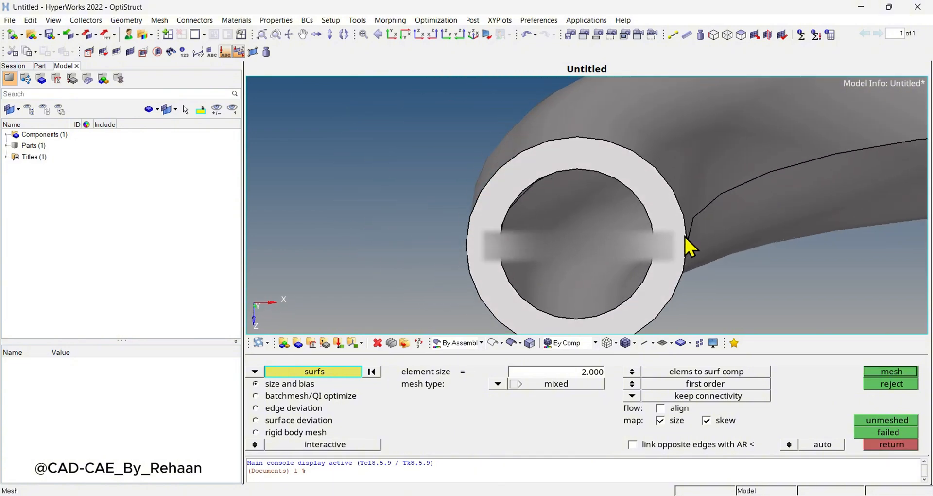
ctrl+right_drag(687, 246, 621, 204)
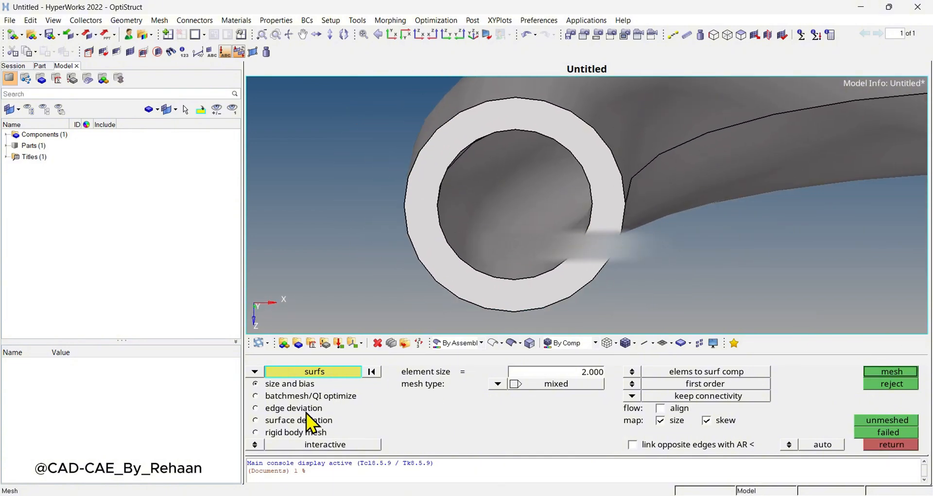
click(908, 373)
ctrl+right_drag(523, 190, 479, 195)
ctrl+scroll(477, 194, up, 1)
ctrl+scroll(477, 194, down, 1)
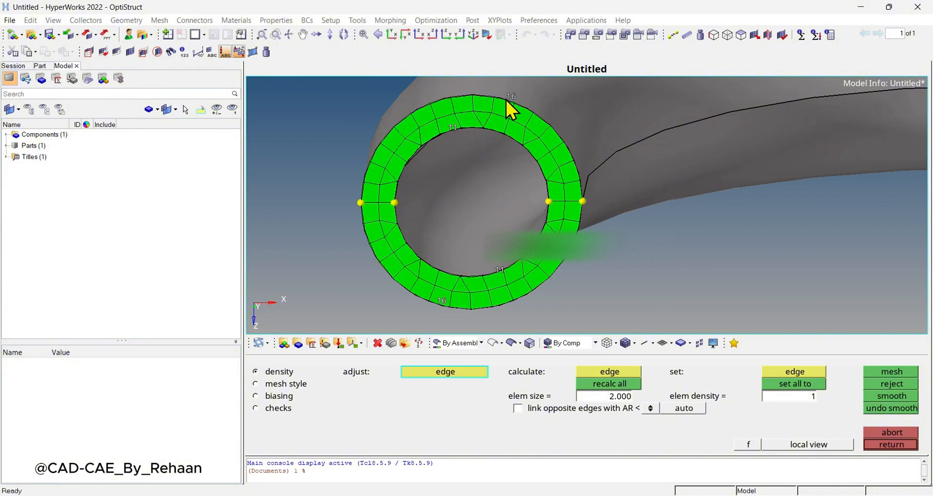
Raise the element density of the end face's upper inner edge to 16.
click(453, 130)
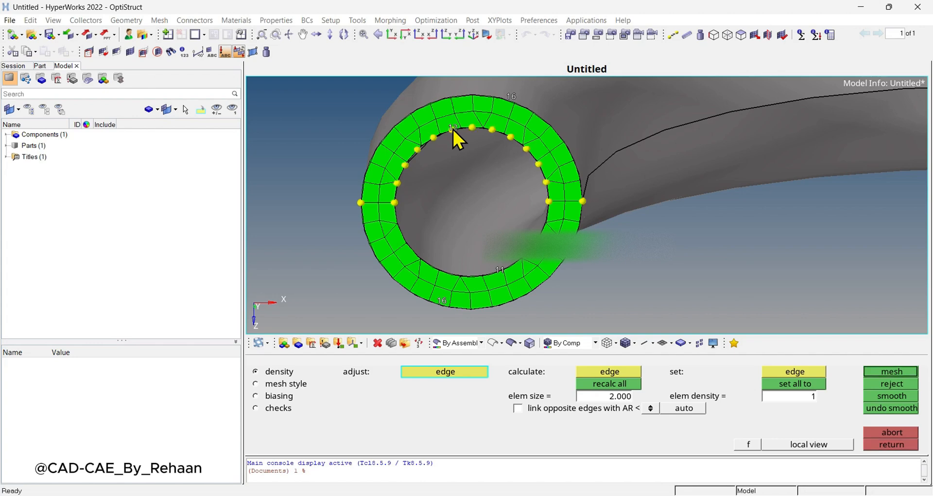
click(453, 129)
click(452, 128)
click(452, 128)
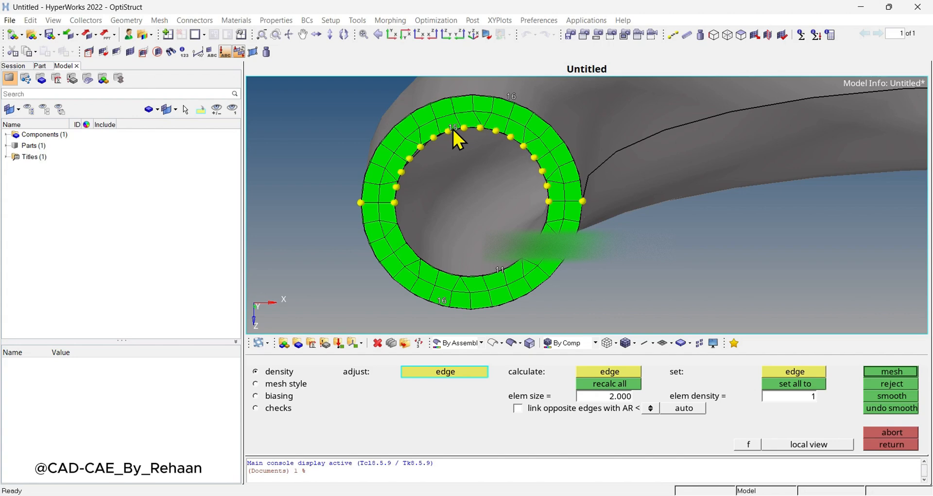
click(453, 128)
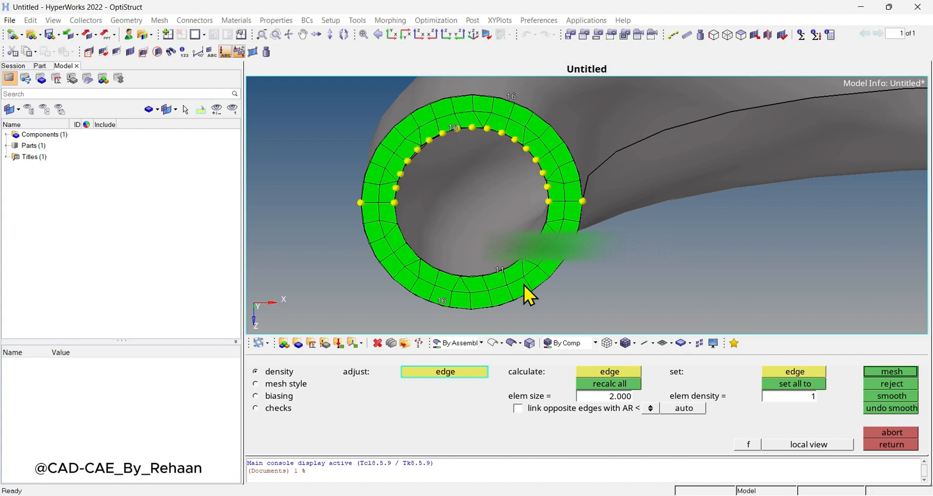
Raise the lower inner edge's element density to 16 and remesh the end face.
click(500, 272)
click(500, 272)
click(500, 272)
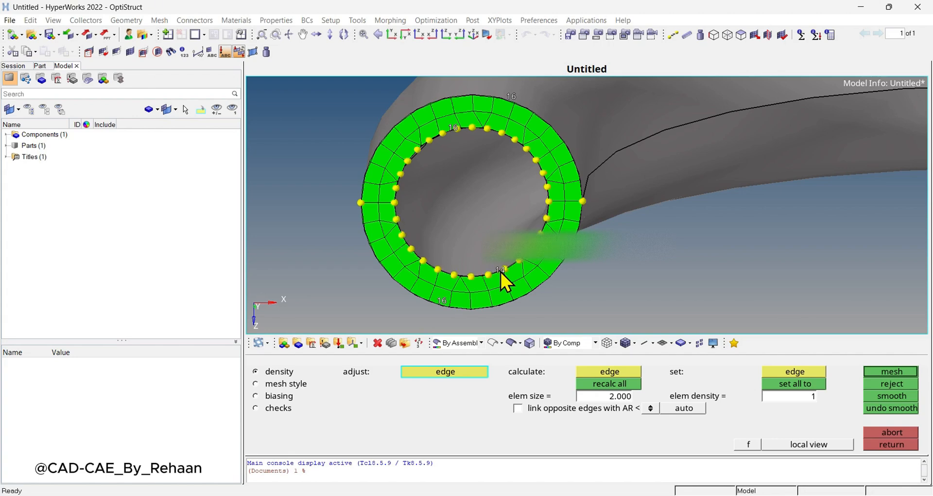
click(501, 272)
click(500, 273)
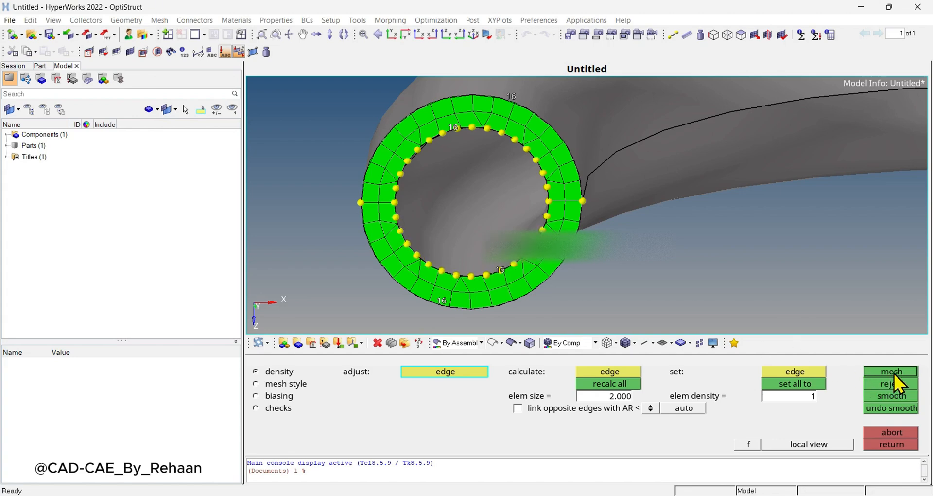
click(895, 373)
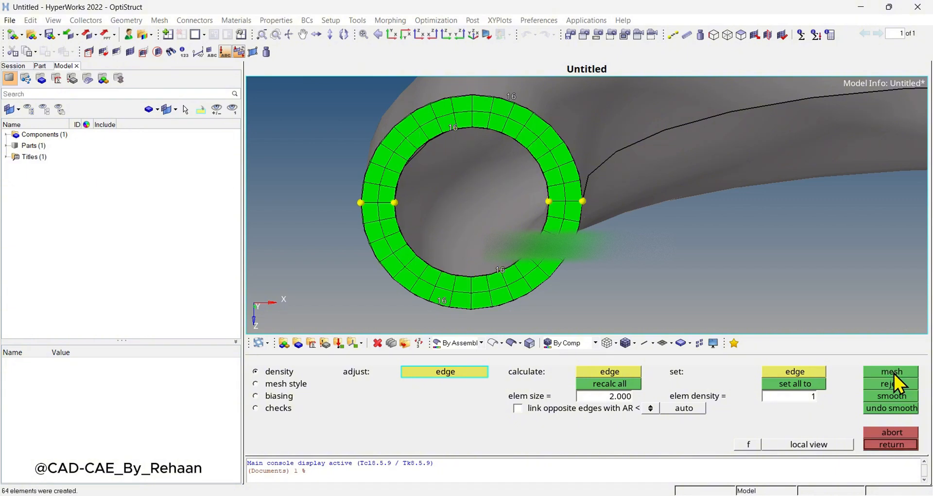
Inspect the remeshed ring, accept the mesh and exit automesh.
ctrl+drag(518, 245, 525, 225)
scroll(536, 259, down, 1)
scroll(492, 176, up, 3)
scroll(493, 176, down, 3)
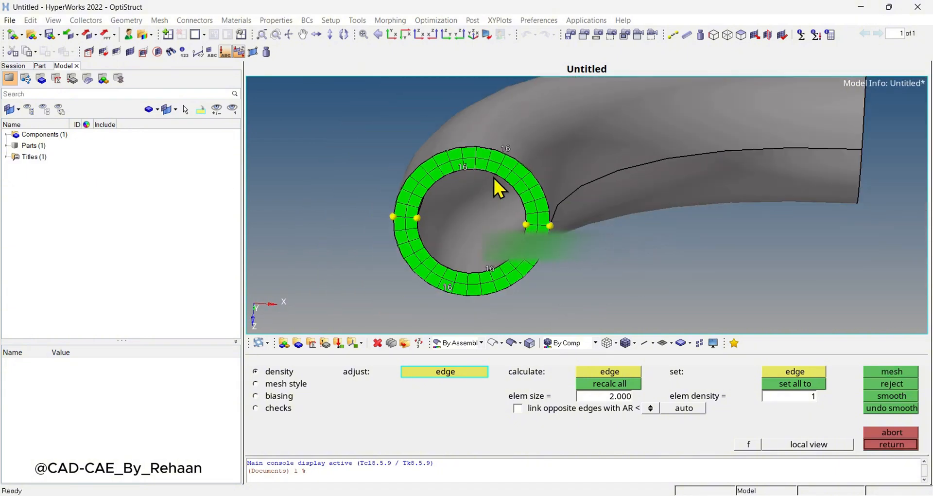
ctrl+drag(492, 176, 481, 205)
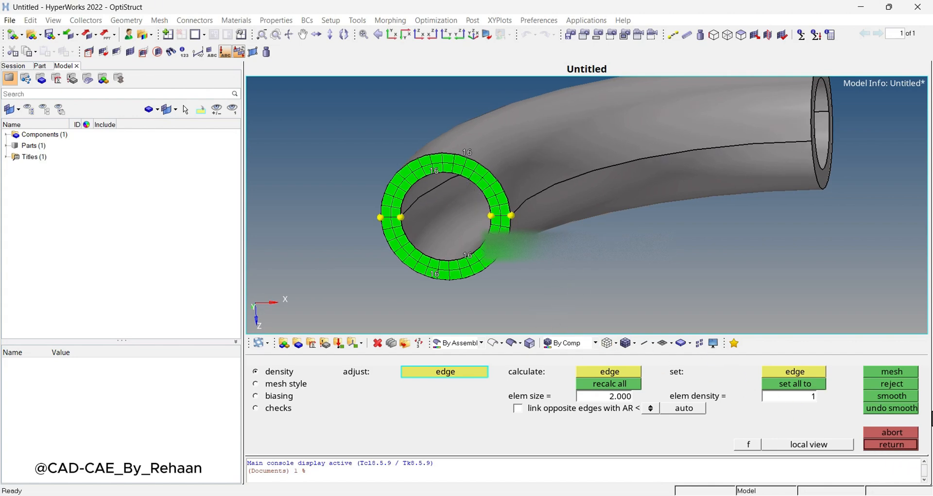
click(892, 445)
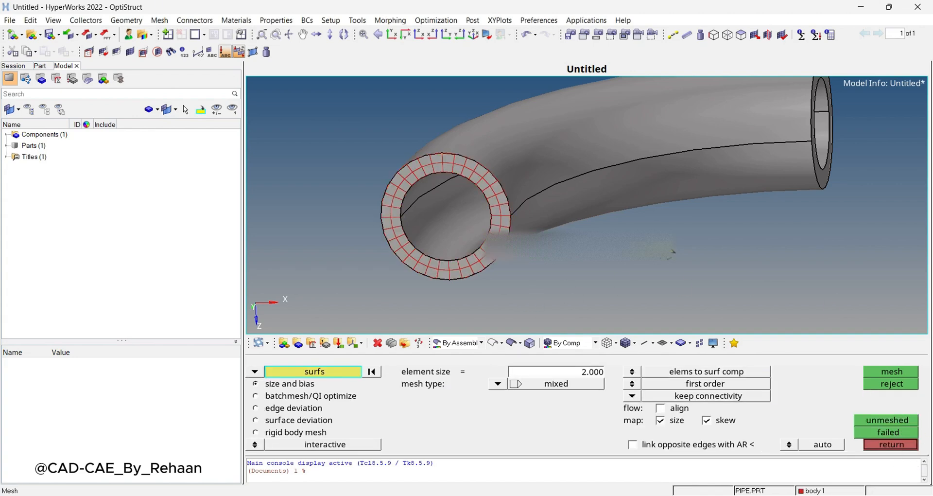
key(Escape)
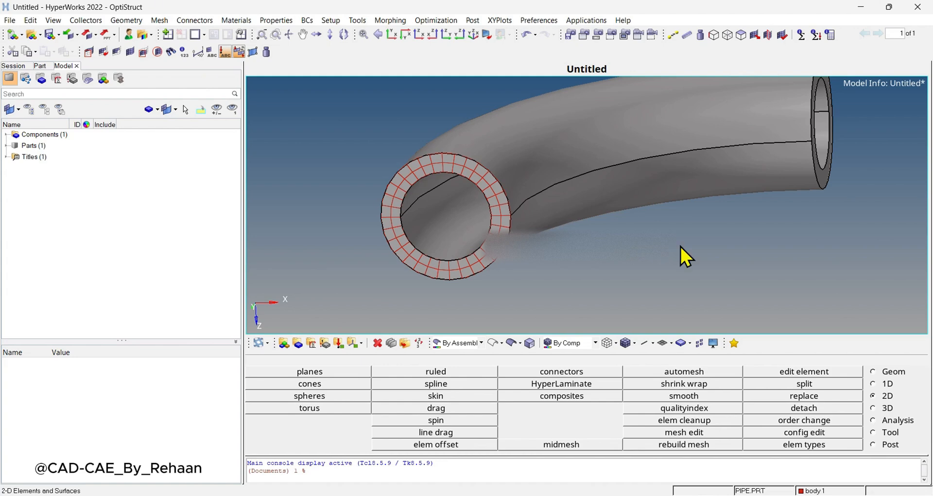
Display the end-face elements shaded with mesh lines.
ctrl+drag(680, 246, 540, 270)
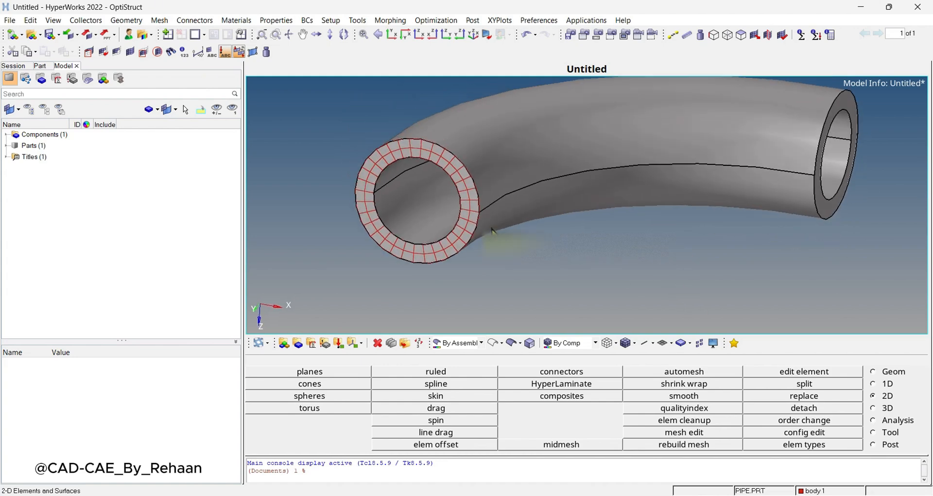
scroll(541, 270, up, 2)
scroll(490, 242, down, 2)
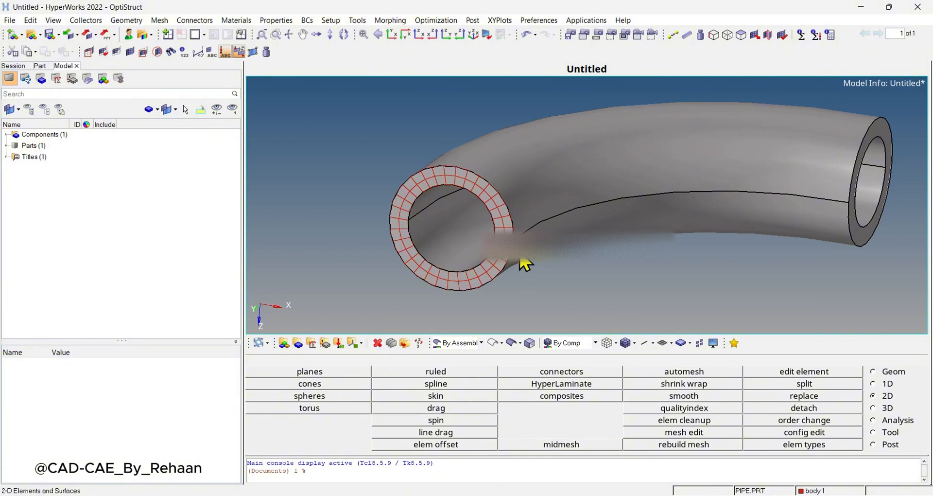
click(625, 345)
ctrl+scroll(479, 199, up, 3)
ctrl+scroll(480, 212, down, 5)
ctrl+right_drag(506, 228, 496, 206)
ctrl+scroll(465, 196, up, 4)
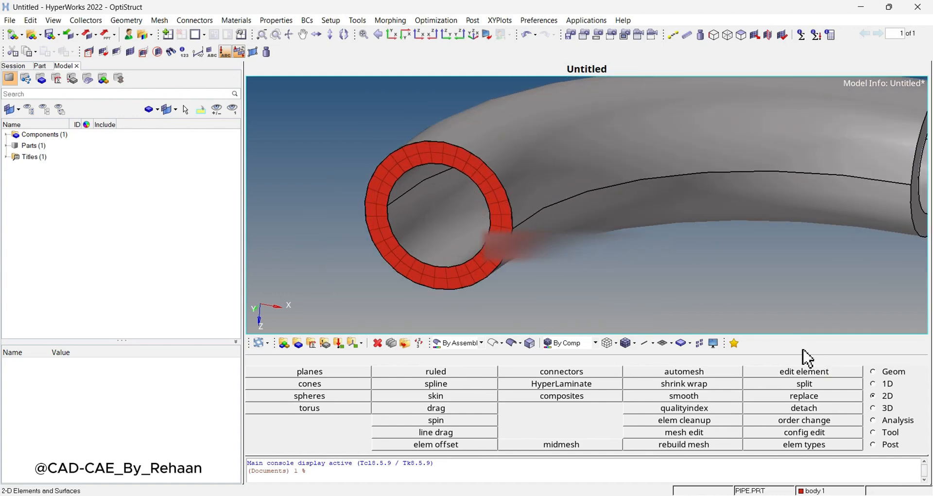
ctrl+scroll(538, 258, down, 2)
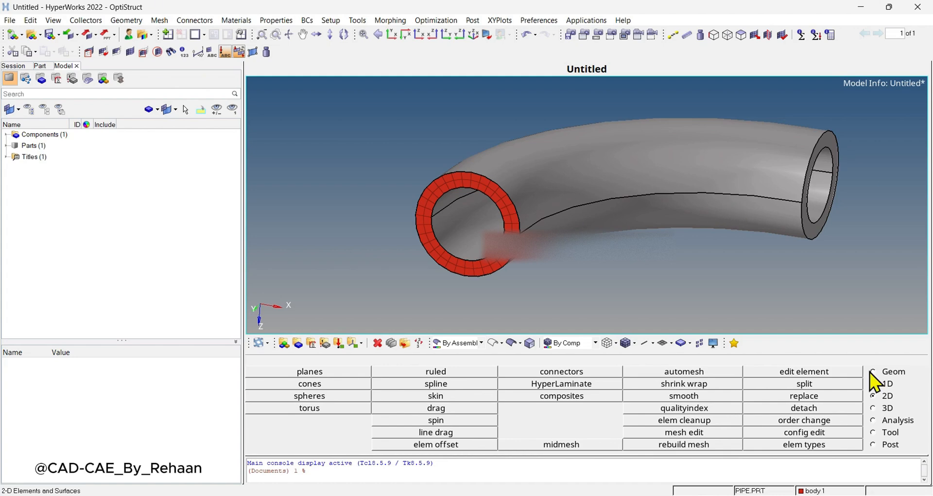
Open the general solid map setup and activate the selection of elements to drag.
click(881, 408)
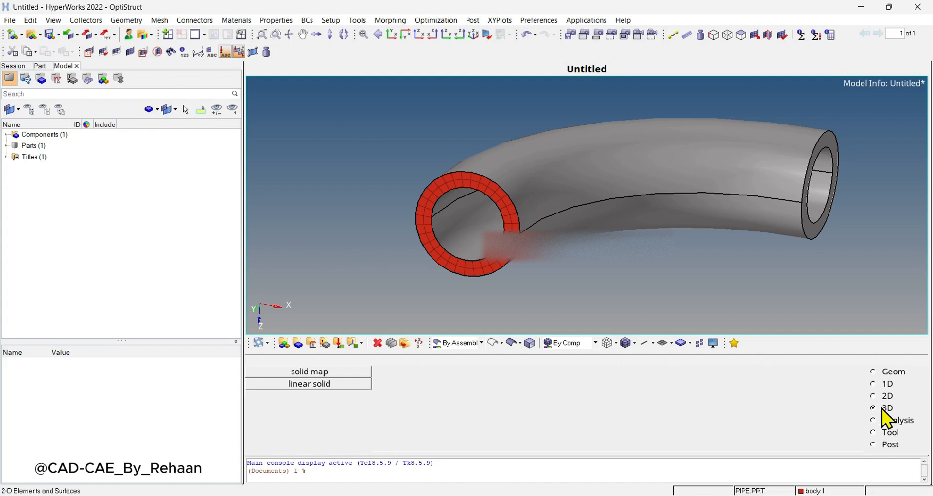
click(328, 377)
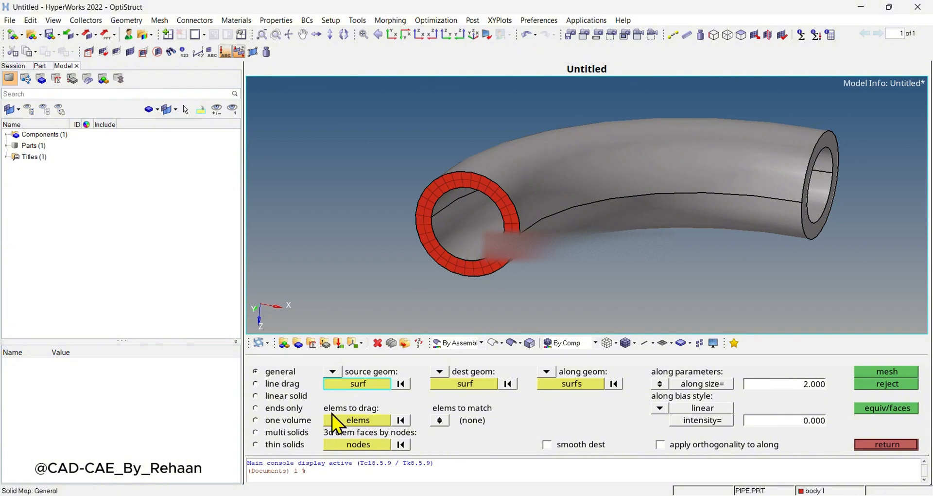
click(363, 421)
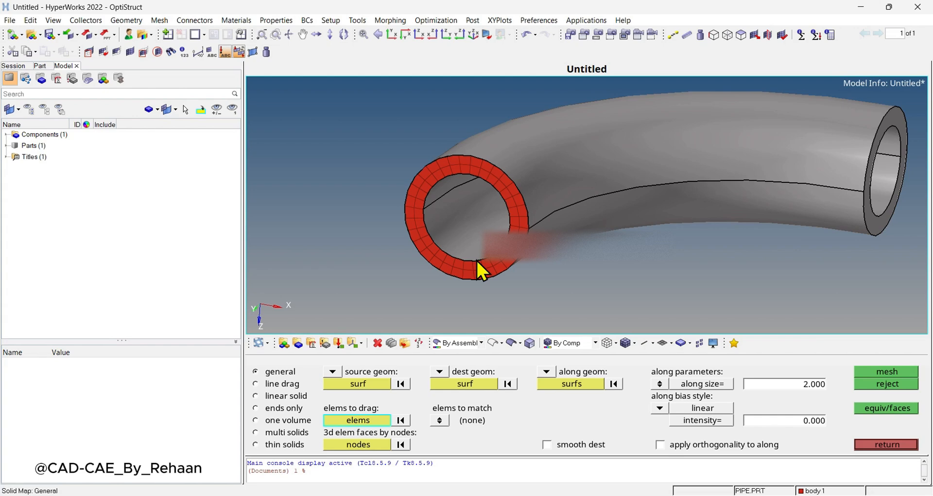
scroll(495, 269, up, 5)
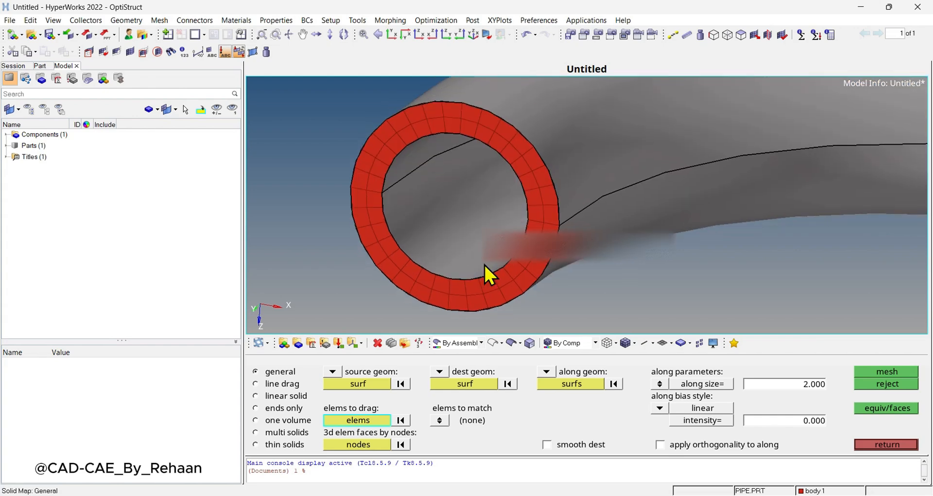
scroll(501, 275, up, 3)
ctrl+right_drag(531, 297, 534, 288)
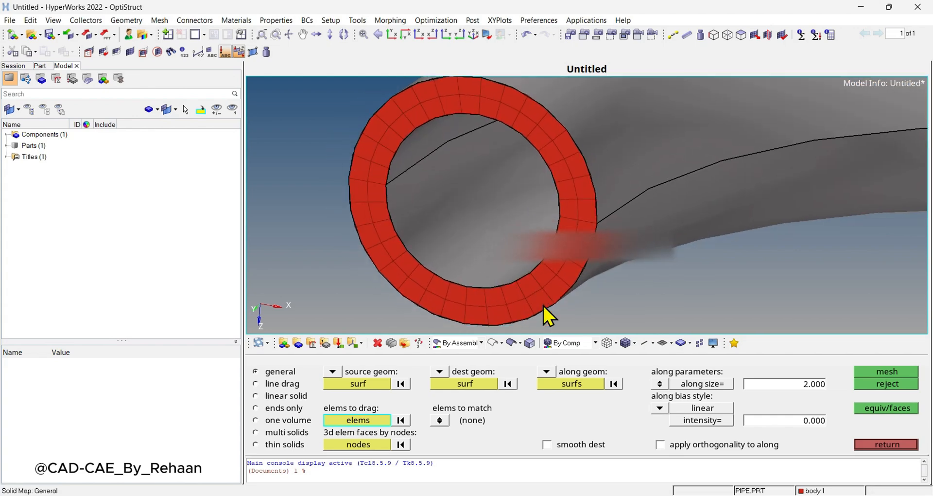
Try picking the meshed end face's elements one by one as the elements to drag.
click(541, 301)
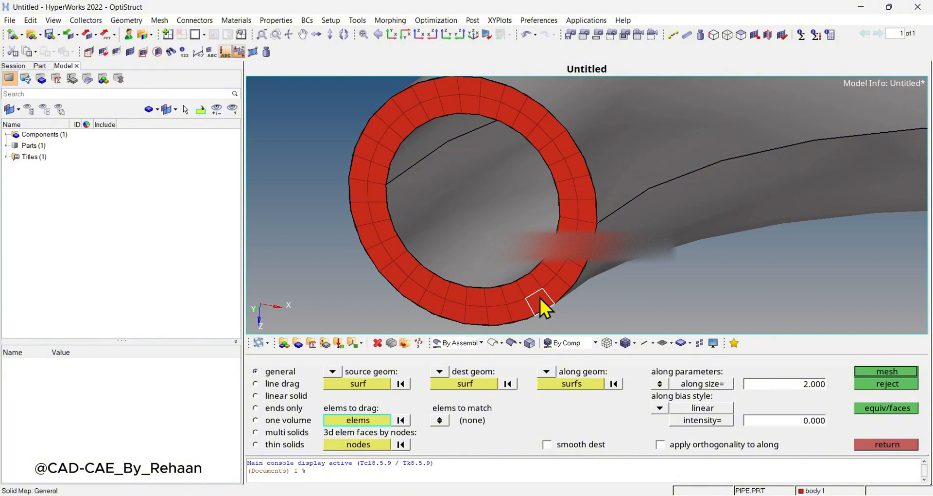
click(542, 303)
ctrl+scroll(487, 287, up, 3)
ctrl+scroll(527, 298, down, 3)
ctrl+right_drag(540, 292, 505, 282)
ctrl+scroll(523, 293, down, 1)
ctrl+scroll(515, 291, up, 1)
ctrl+scroll(513, 292, down, 1)
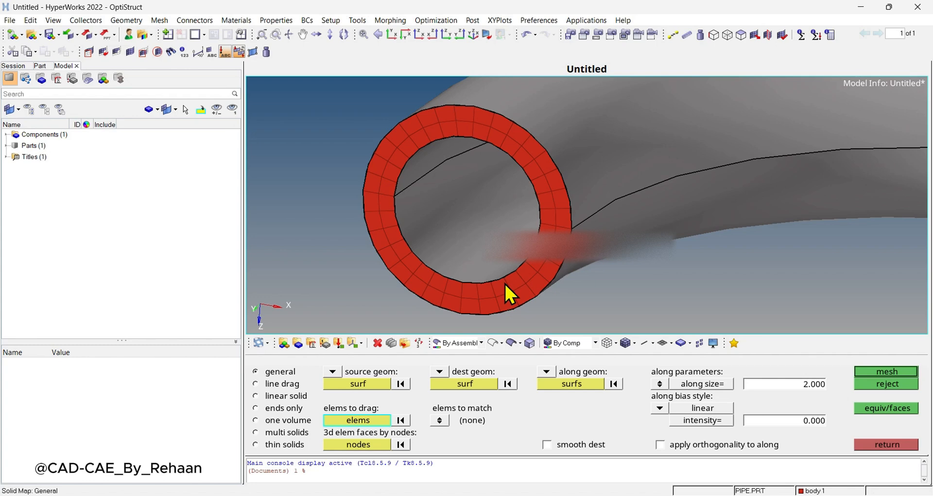
ctrl+scroll(528, 282, up, 2)
ctrl+scroll(516, 270, down, 2)
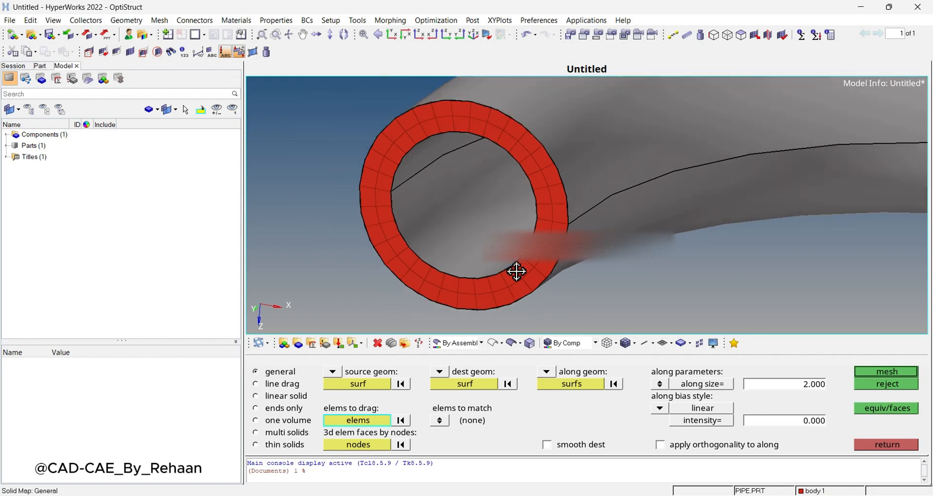
ctrl+right_drag(517, 273, 517, 279)
click(521, 292)
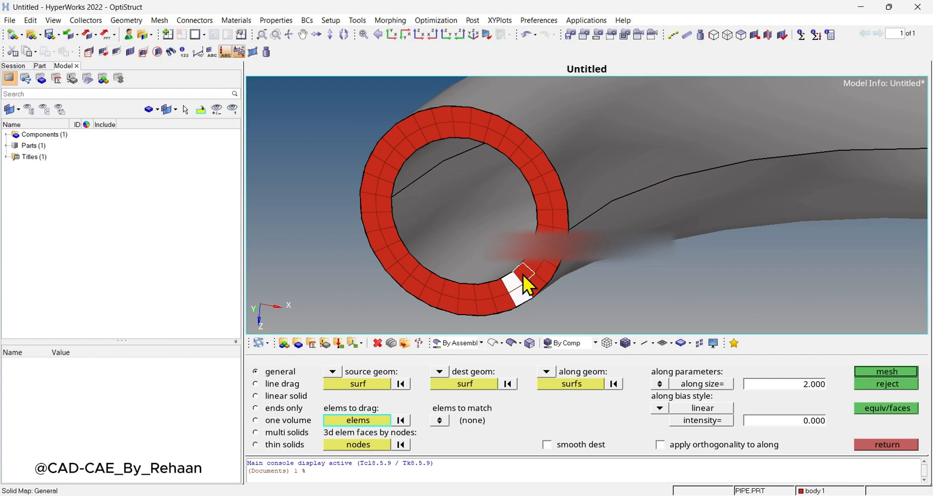
click(522, 274)
click(534, 284)
click(533, 265)
click(547, 275)
click(555, 261)
click(545, 229)
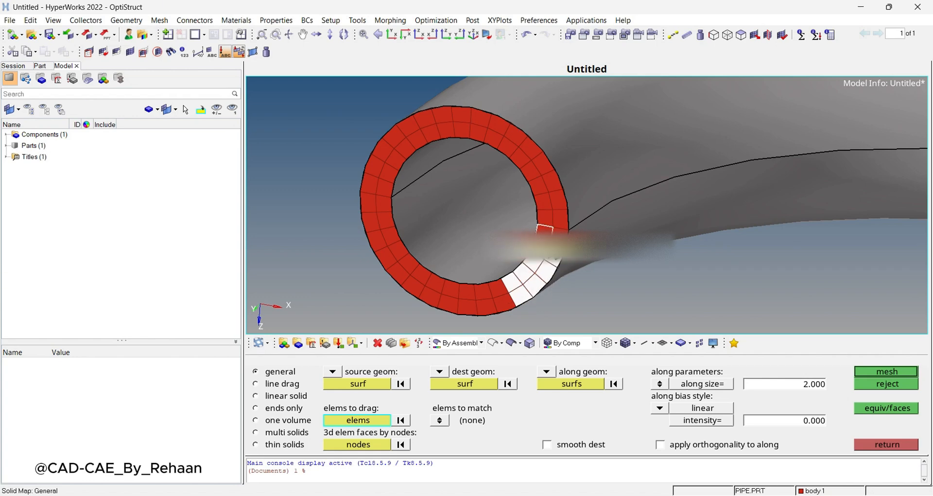
Deselect the individually picked end-face elements.
right_click(545, 233)
right_click(550, 260)
right_click(543, 257)
right_click(540, 271)
right_click(538, 266)
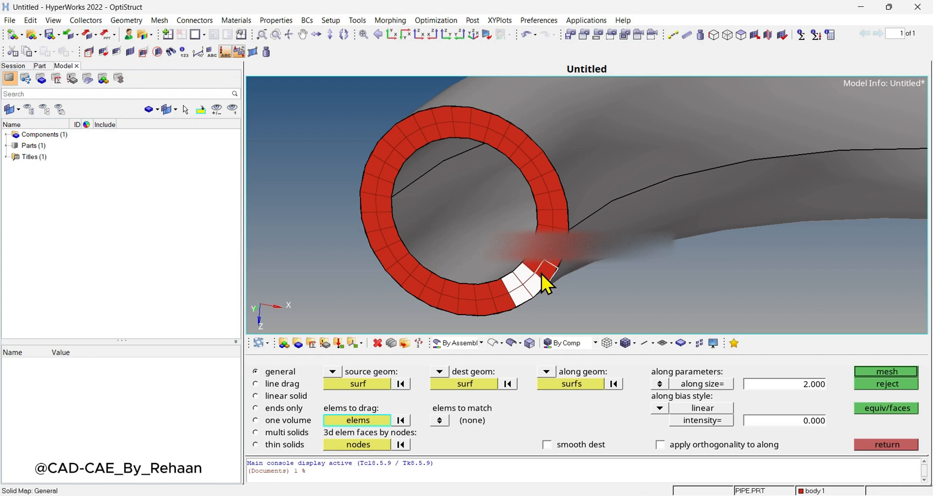
right_click(533, 281)
right_click(523, 274)
right_click(514, 282)
right_click(524, 290)
Try window-selecting the whole ring of end-face elements as elements to drag, and clear the selection.
ctrl+scroll(514, 264, down, 1)
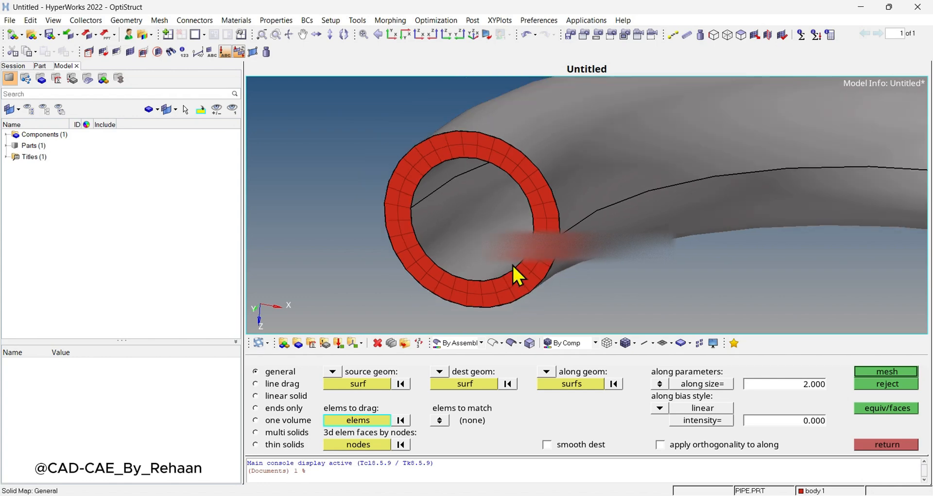
ctrl+right_drag(512, 269, 506, 256)
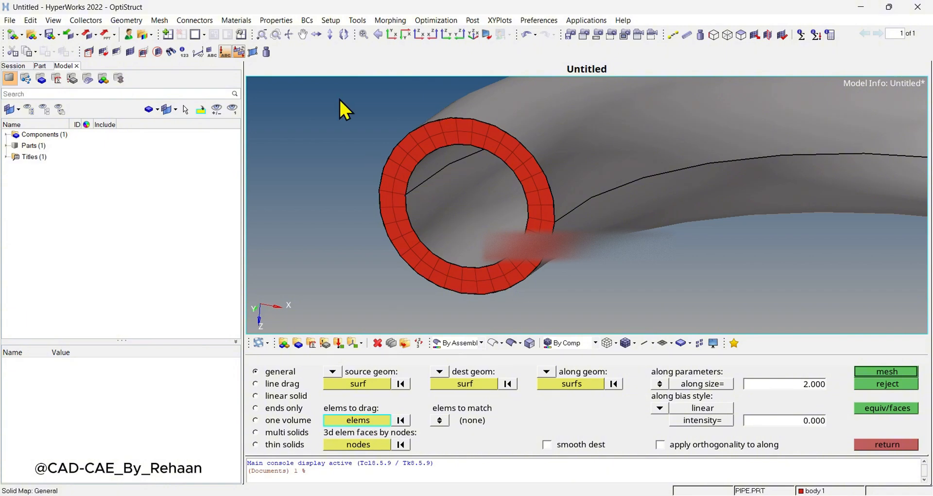
shift+drag(322, 87, 633, 323)
shift+drag(334, 107, 333, 106)
shift+drag(338, 106, 608, 322)
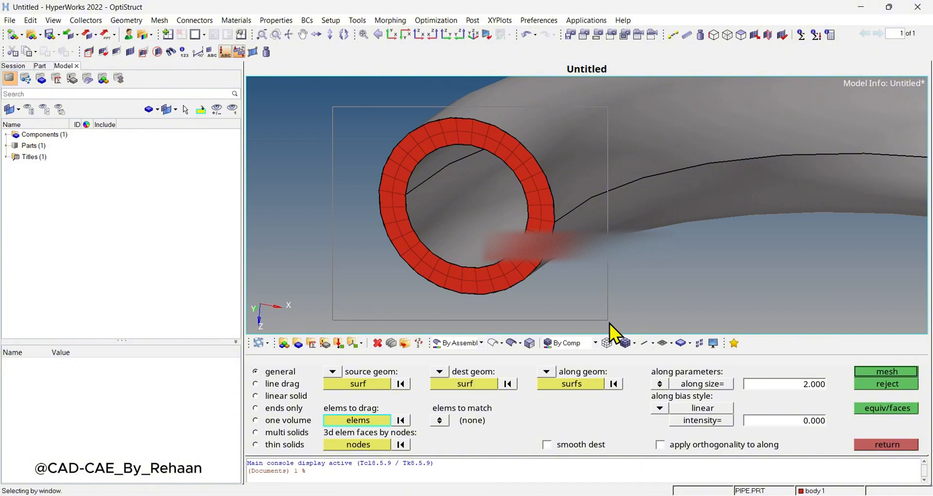
shift+drag(609, 322, 609, 322)
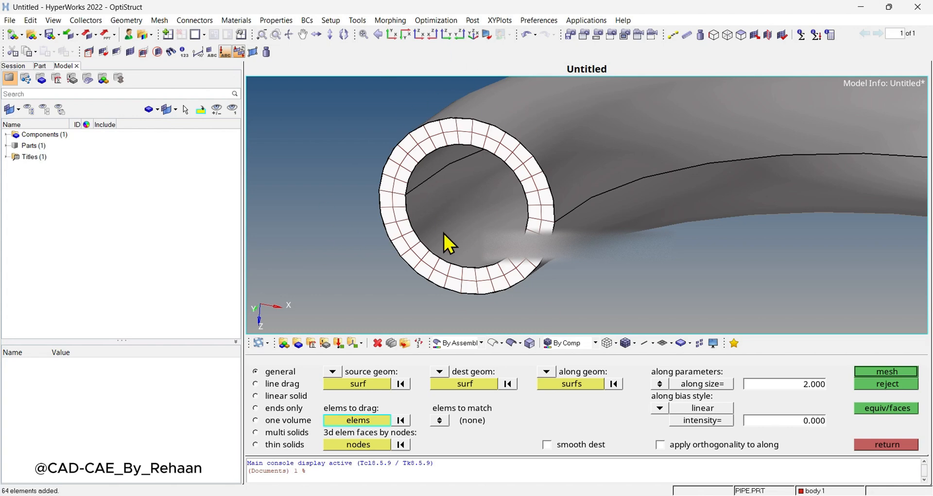
click(406, 424)
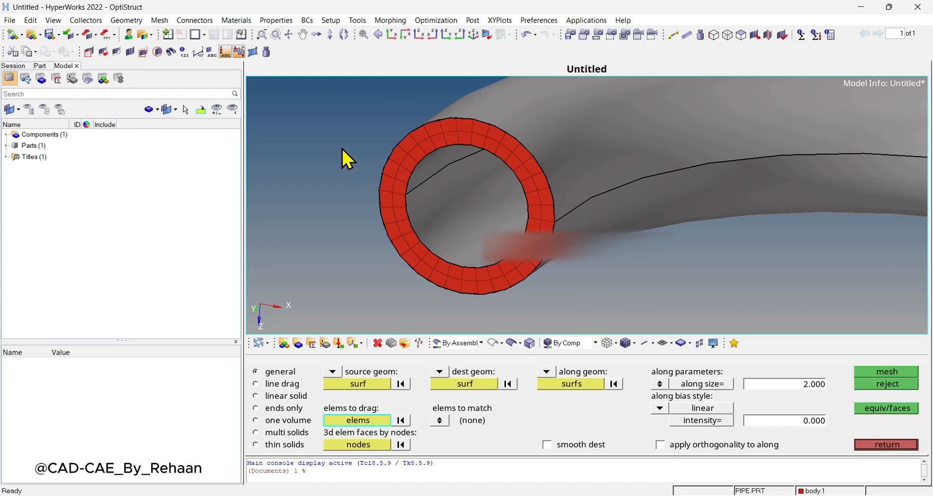
shift+drag(320, 109, 631, 328)
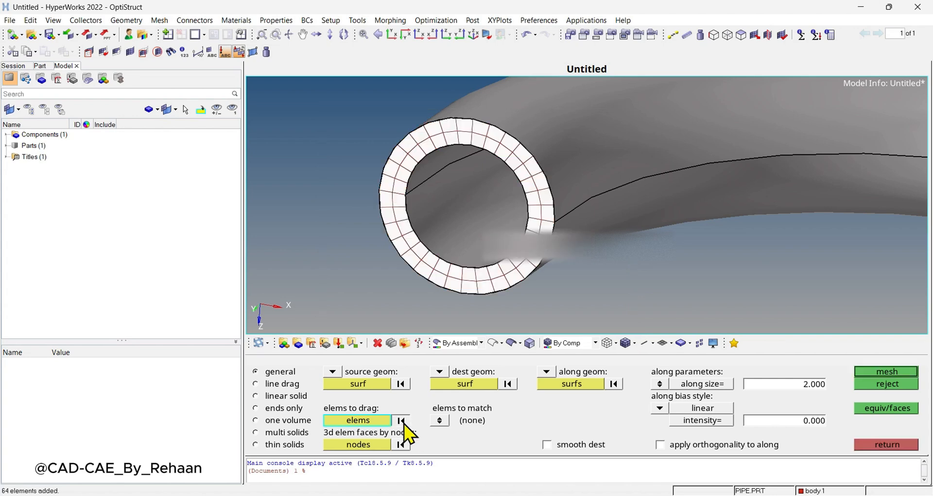
click(404, 422)
Select one end-face element and extend the selection by face to the whole ring as the elements to drag.
click(506, 280)
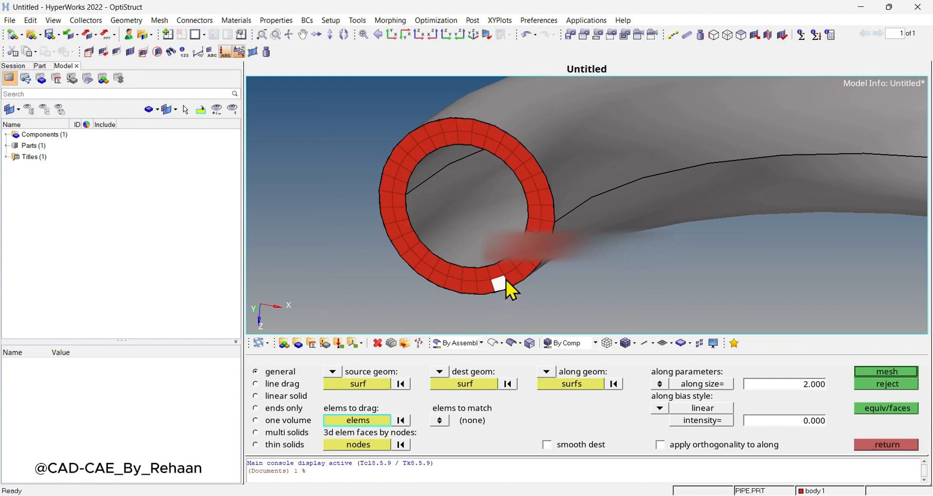
click(356, 420)
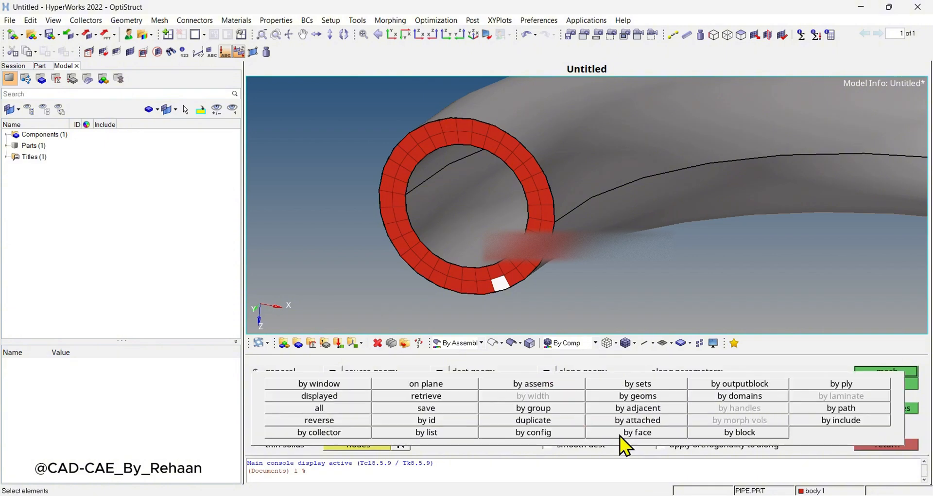
click(646, 433)
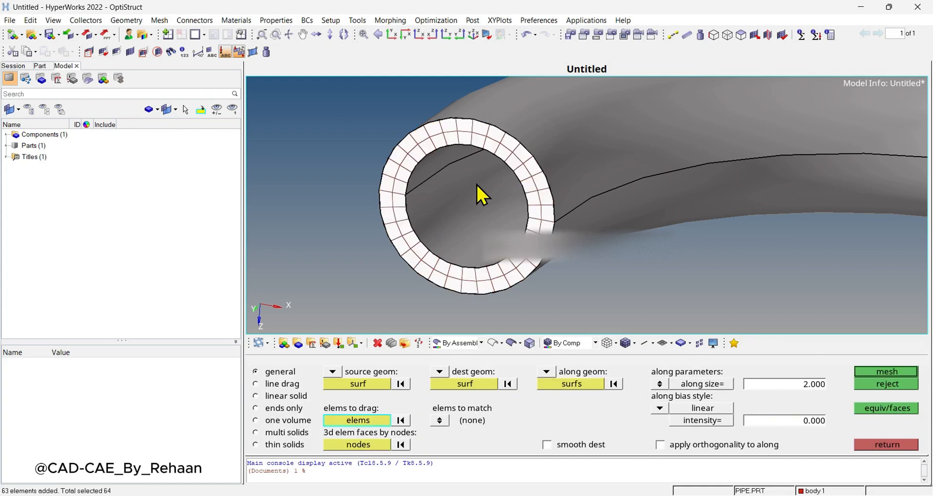
ctrl+scroll(402, 188, down, 3)
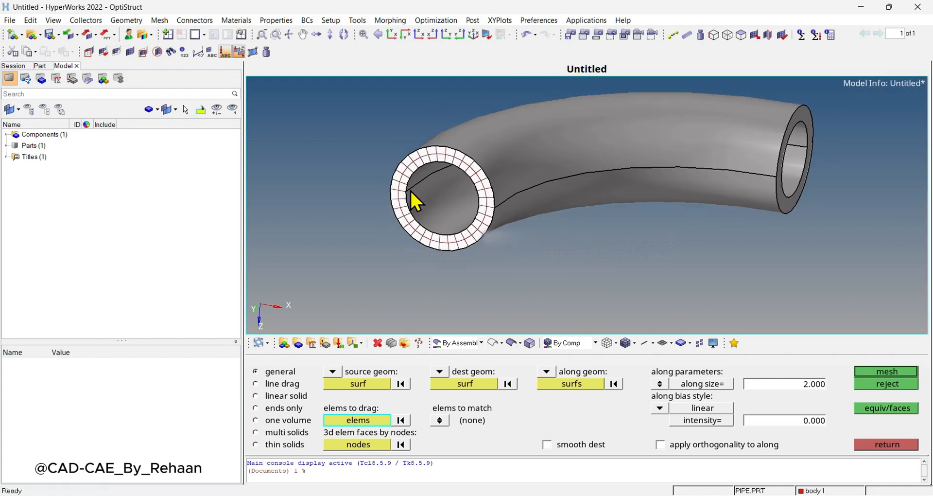
Set the pipe's unmeshed opposite end face as the solid map's destination surface.
ctrl+drag(409, 188, 760, 194)
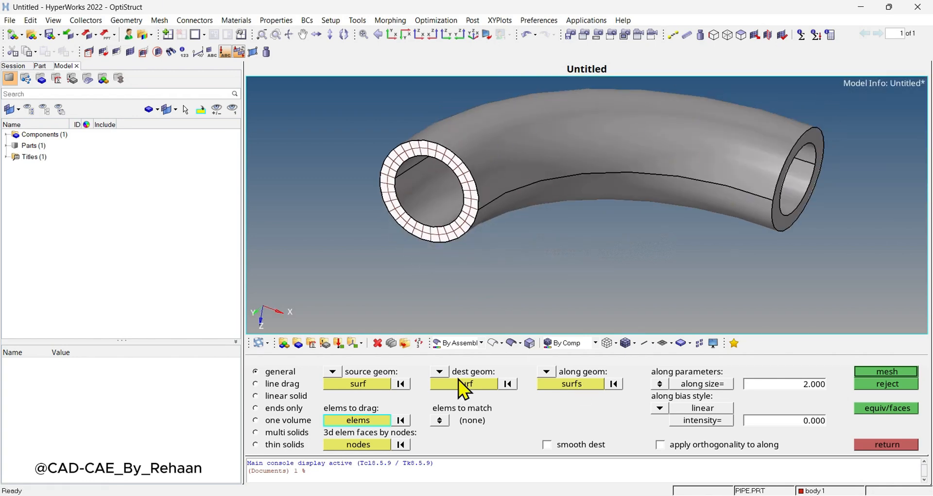
ctrl+drag(732, 240, 734, 185)
ctrl+scroll(791, 188, up, 3)
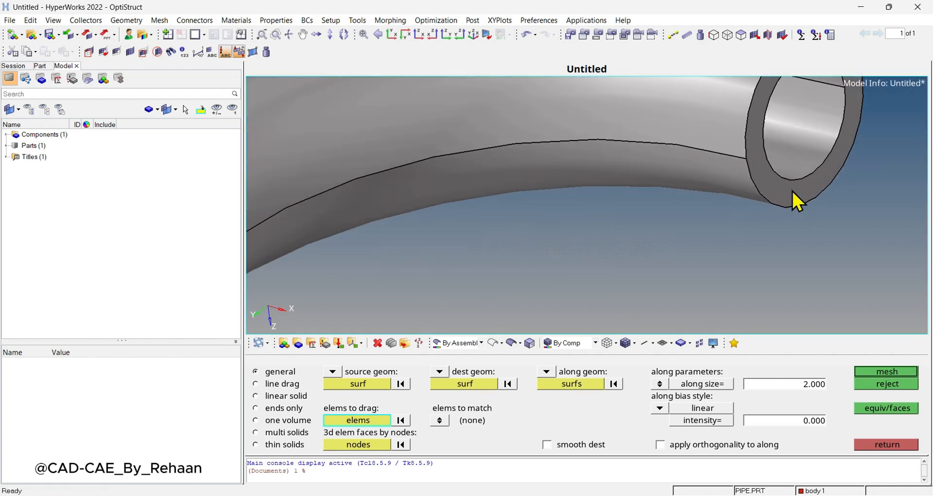
ctrl+scroll(792, 189, down, 3)
ctrl+drag(827, 205, 806, 208)
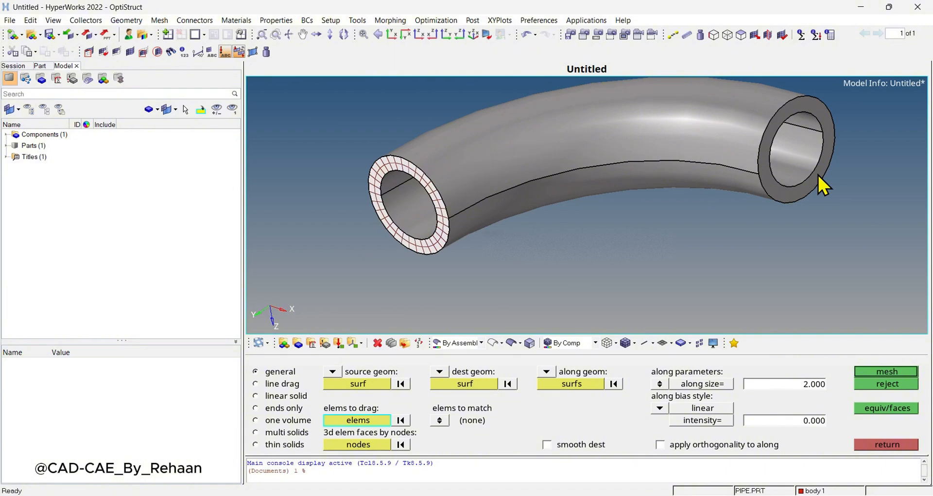
click(464, 385)
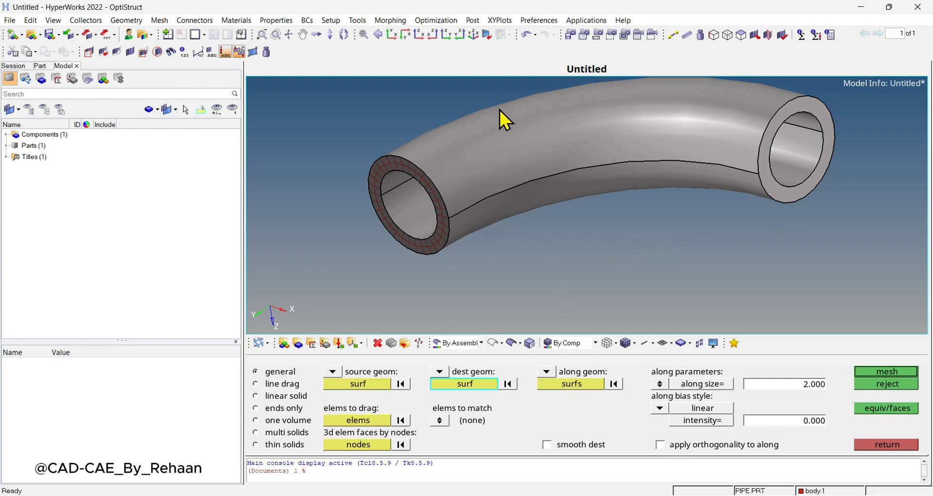
ctrl+drag(719, 194, 716, 291)
ctrl+right_drag(575, 234, 577, 258)
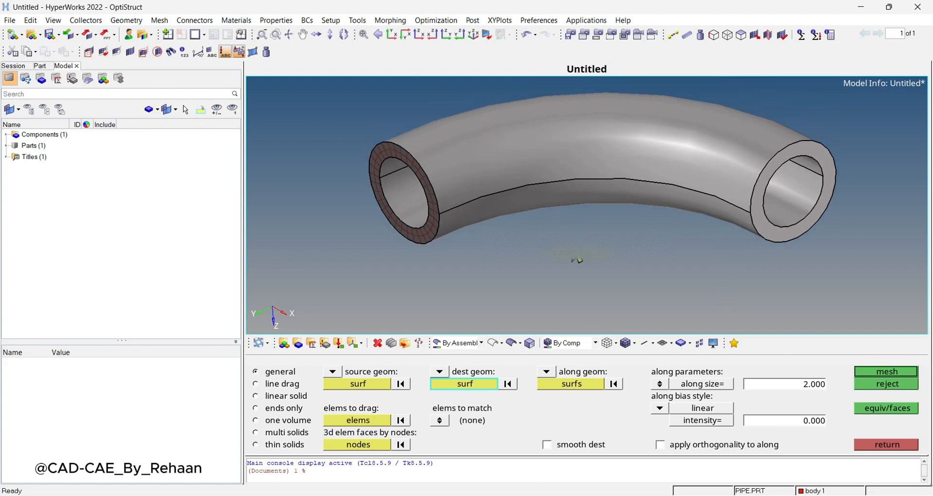
ctrl+drag(778, 245, 655, 225)
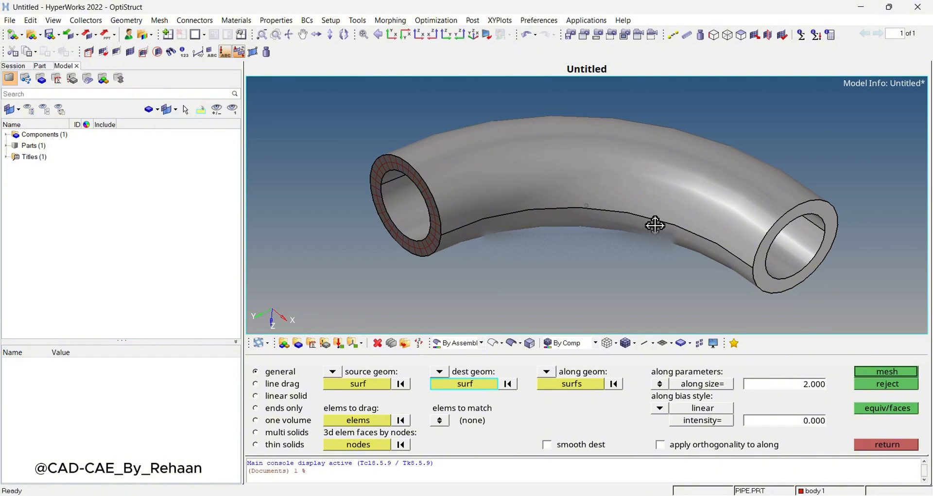
ctrl+right_drag(654, 224, 646, 193)
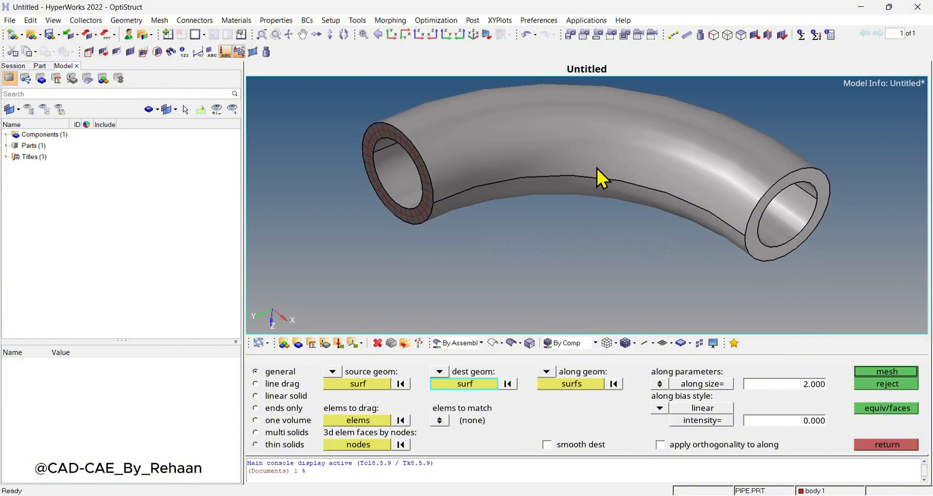
ctrl+drag(596, 168, 704, 234)
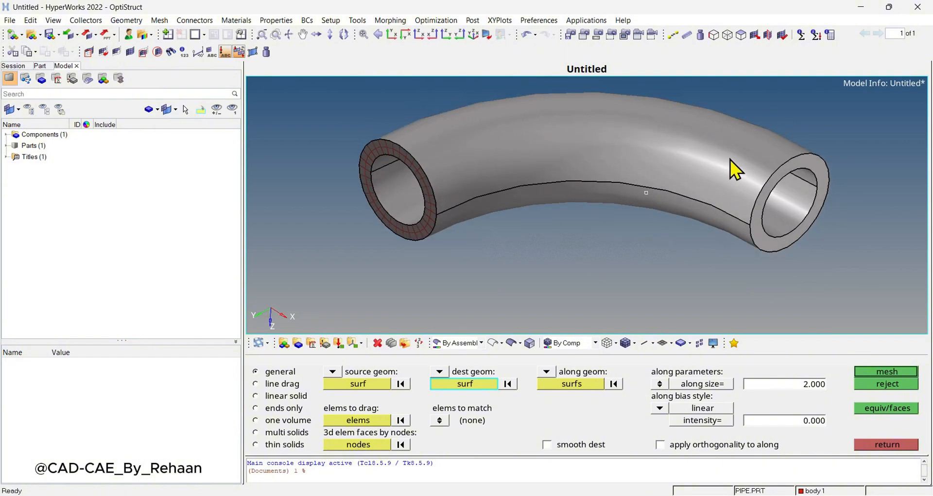
ctrl+right_drag(549, 223, 546, 230)
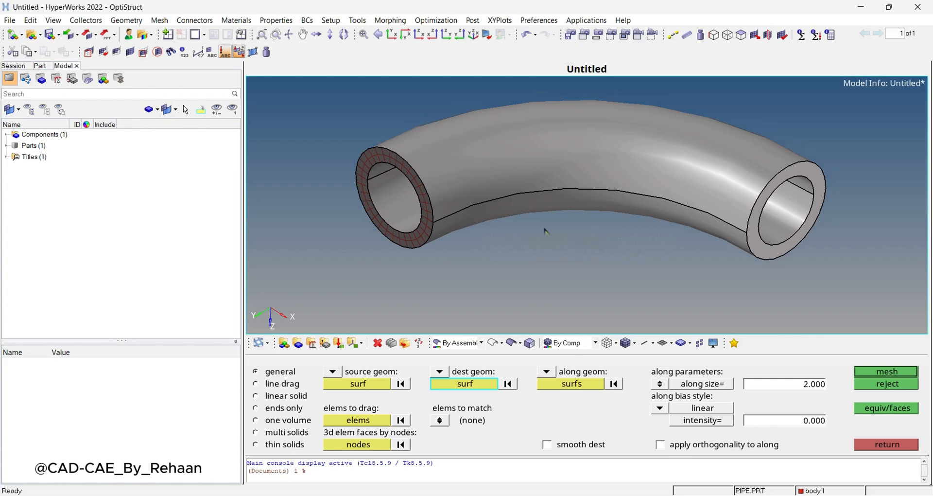
Select the pipe's outer surfaces as the along geometry and set the along geometry type to mixed.
click(585, 380)
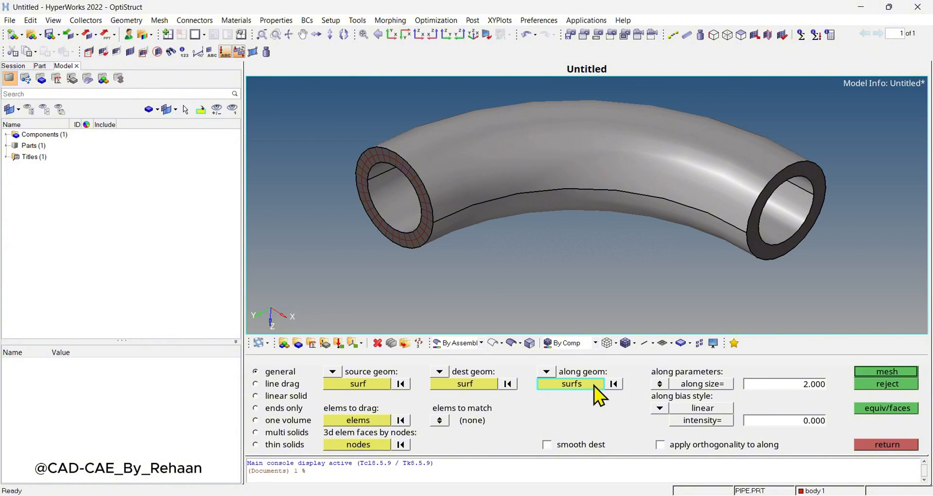
click(576, 179)
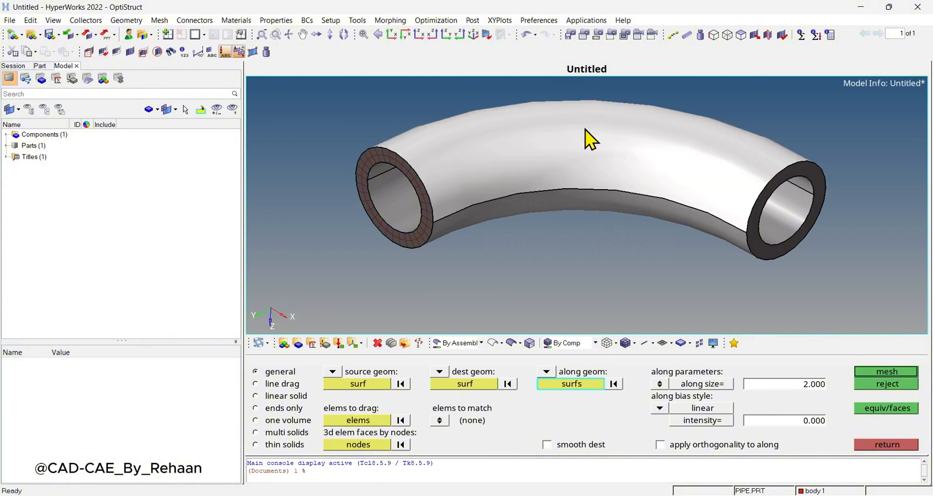
ctrl+drag(585, 129, 685, 157)
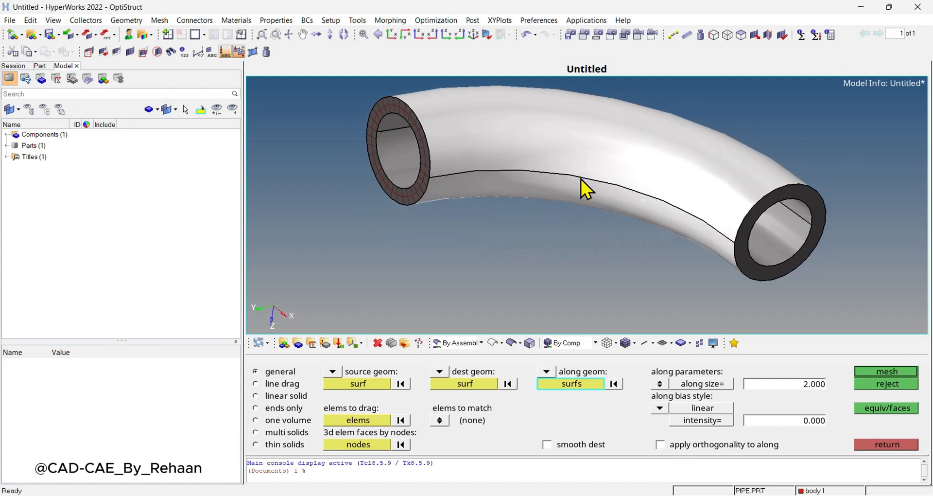
ctrl+drag(602, 303, 697, 253)
ctrl+drag(787, 261, 763, 231)
click(547, 377)
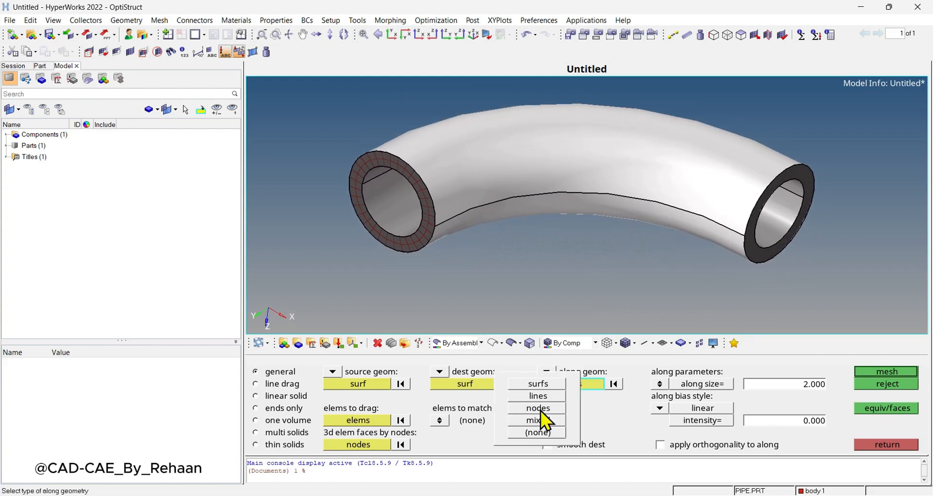
click(541, 419)
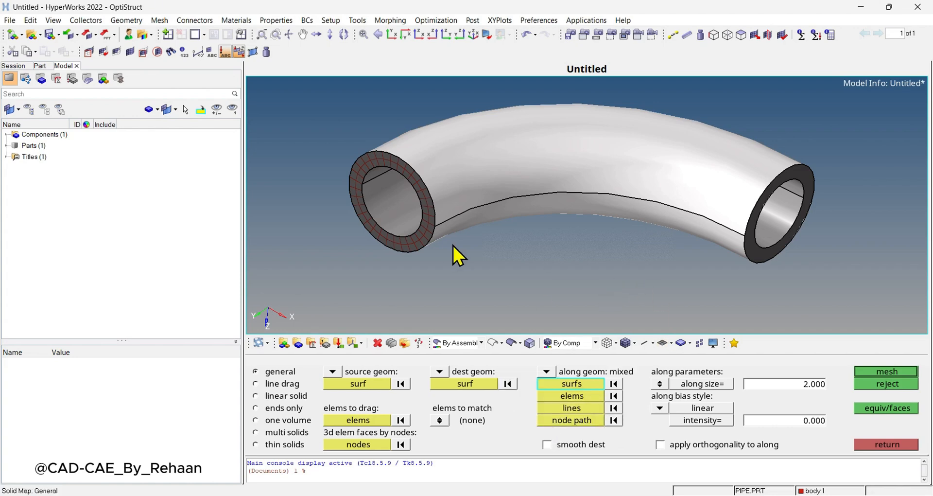
Pick the upper and lower outer surfaces of the pipe bend as the surfaces of the mixed along geometry.
scroll(559, 219, up, 5)
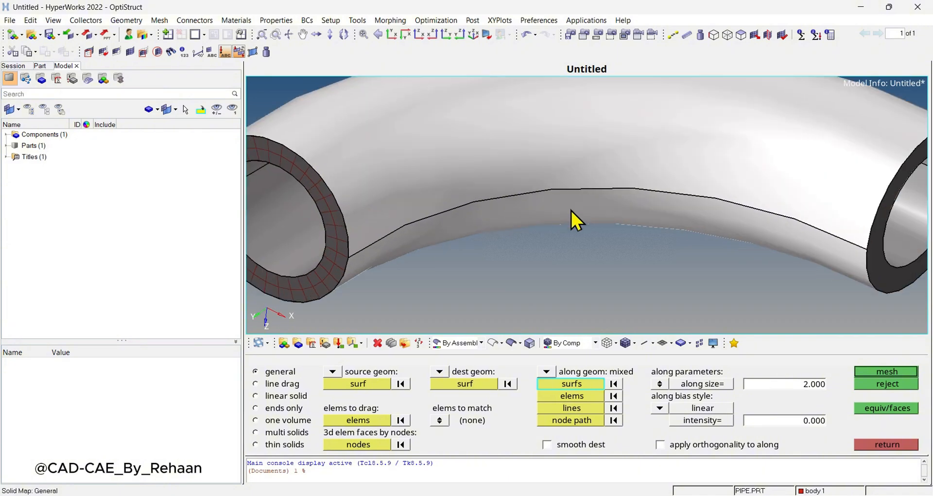
scroll(572, 210, up, 2)
scroll(575, 189, down, 5)
ctrl+drag(606, 198, 628, 212)
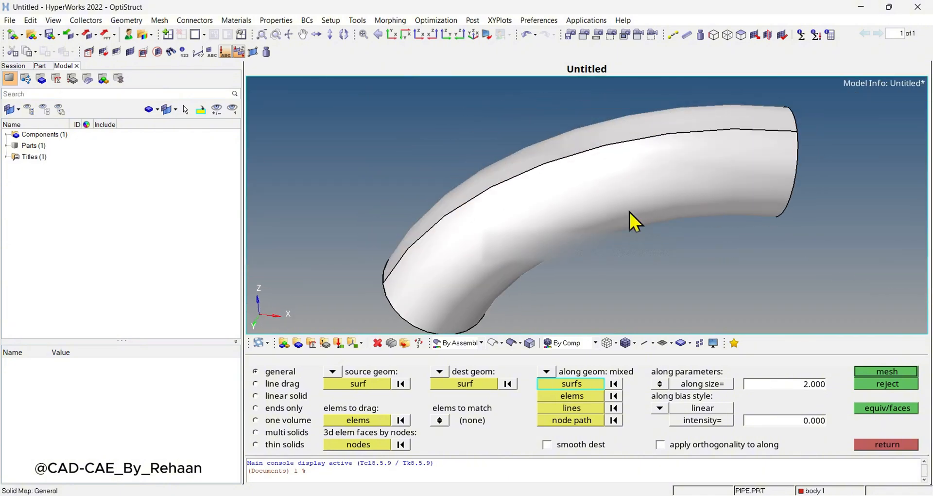
ctrl+drag(589, 160, 617, 145)
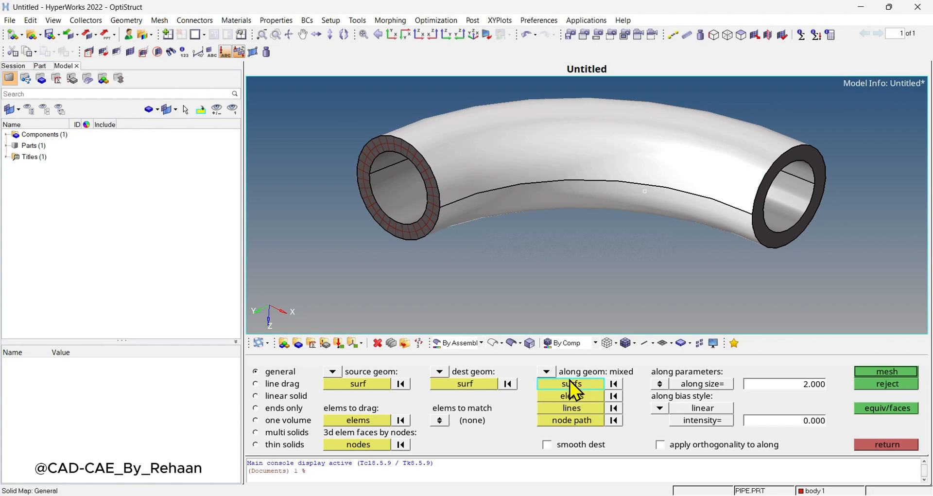
mouse_move(610, 264)
ctrl+mouse_down()
mouse_move(608, 164)
mouse_move(617, 220)
mouse_move(610, 208)
mouse_move(593, 216)
mouse_move(627, 263)
ctrl+mouse_up()
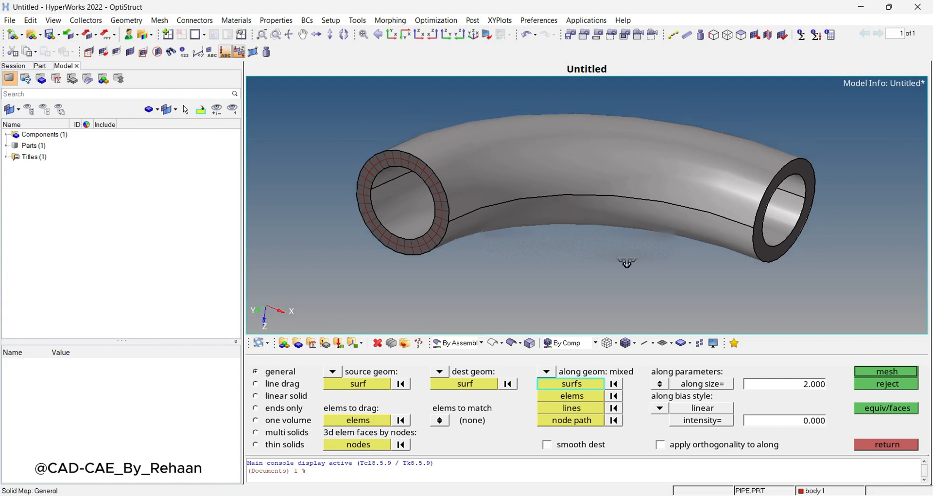
click(574, 167)
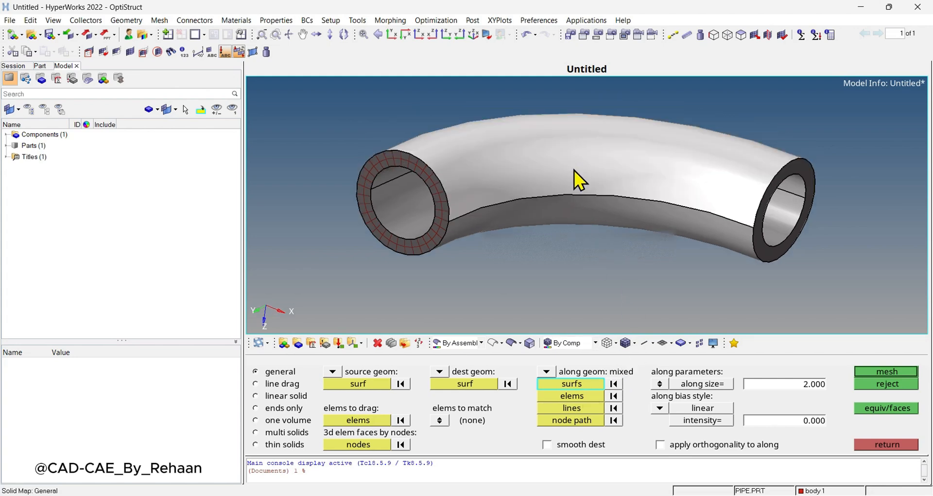
click(584, 217)
ctrl+drag(584, 218, 603, 228)
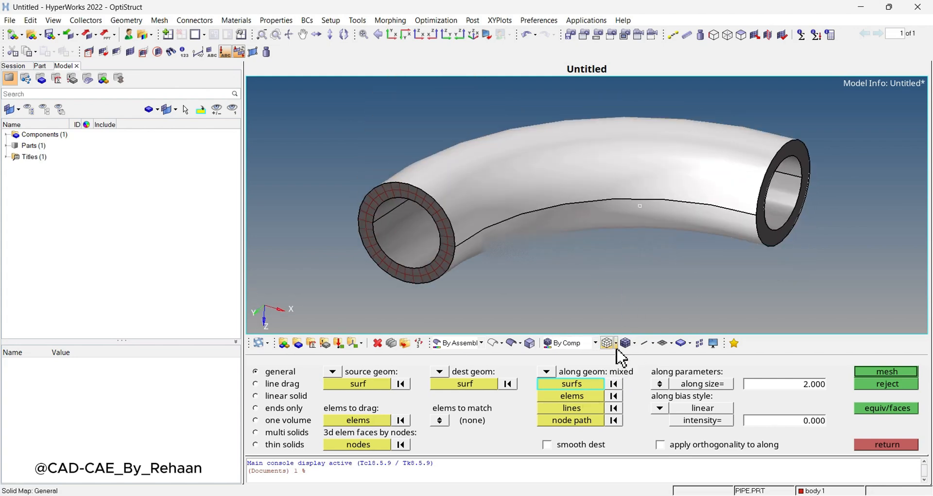
Select the lengthwise edge lines on the inner and outer sides of the pipe bend as the along geometry lines.
click(582, 406)
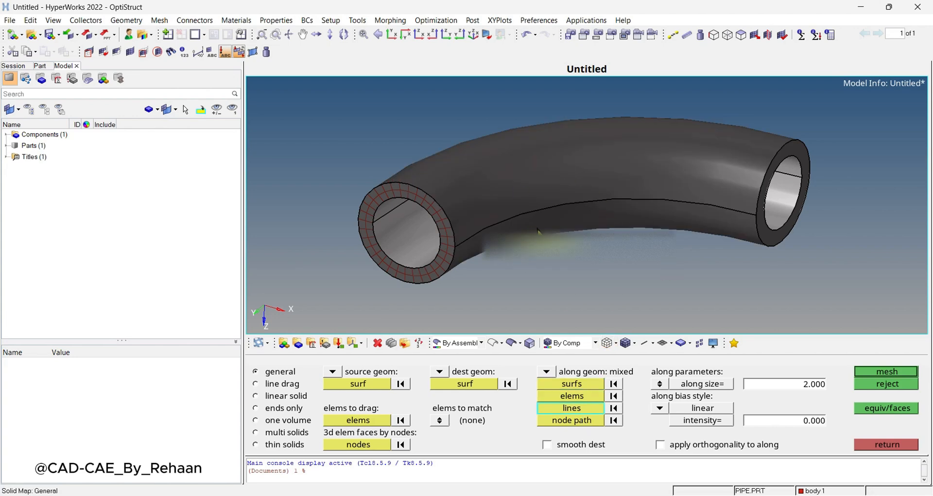
scroll(590, 220, up, 5)
scroll(587, 196, down, 3)
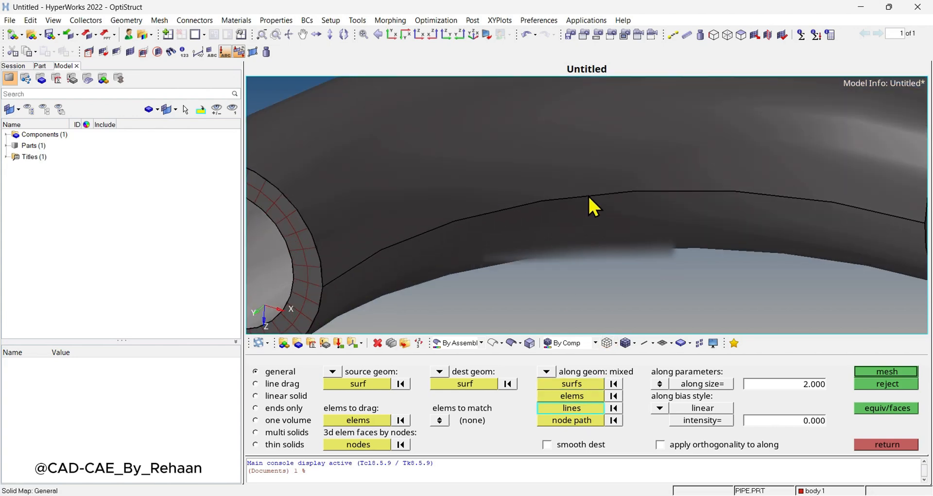
click(587, 196)
scroll(587, 197, down, 3)
ctrl+drag(634, 133, 651, 189)
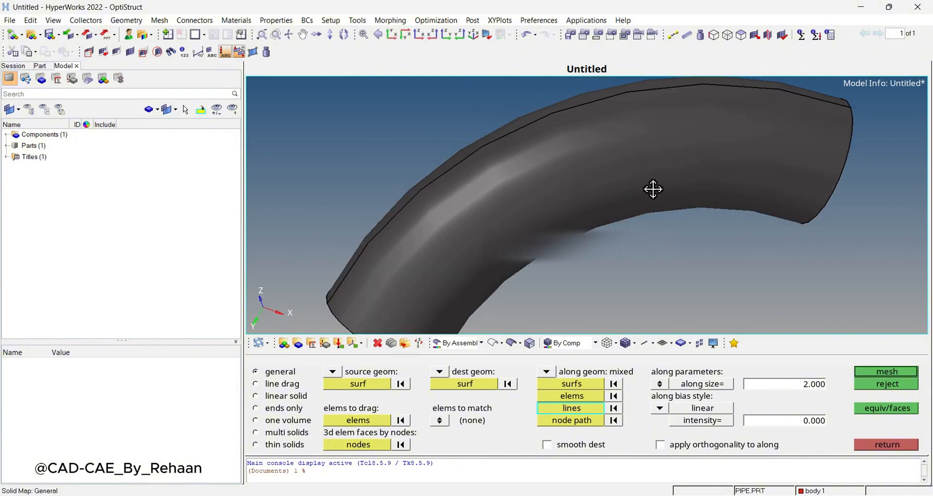
click(537, 126)
Examine the meshed end-face ring and the selected along lines around the pipe.
ctrl+drag(537, 126, 442, 242)
ctrl+drag(543, 212, 714, 354)
ctrl+drag(748, 321, 231, 185)
ctrl+scroll(373, 237, up, 4)
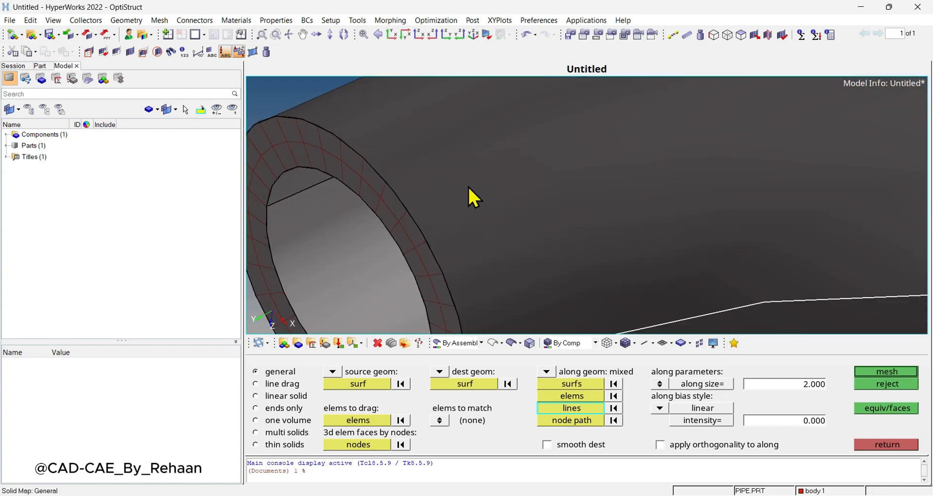
ctrl+drag(467, 185, 570, 162)
ctrl+scroll(559, 180, down, 3)
ctrl+scroll(558, 180, down, 5)
ctrl+drag(678, 217, 552, 179)
ctrl+scroll(558, 185, up, 8)
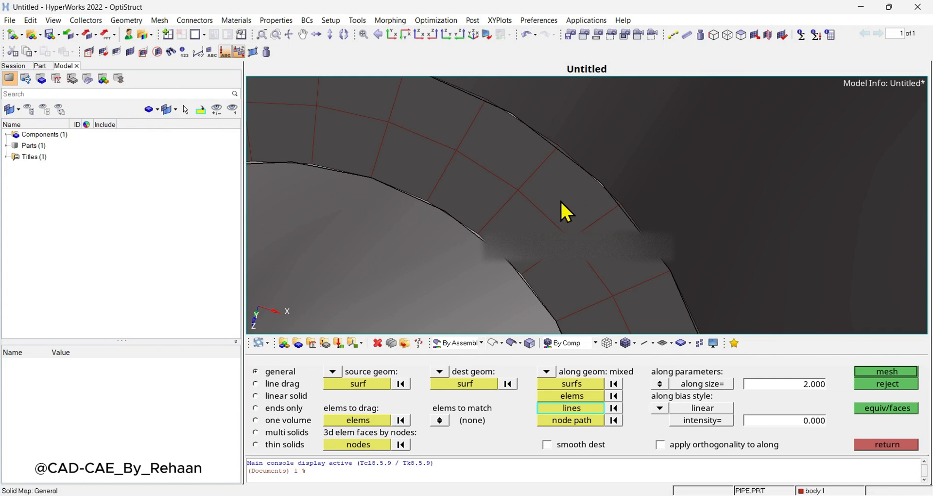
ctrl+scroll(559, 200, down, 5)
ctrl+drag(654, 186, 454, 237)
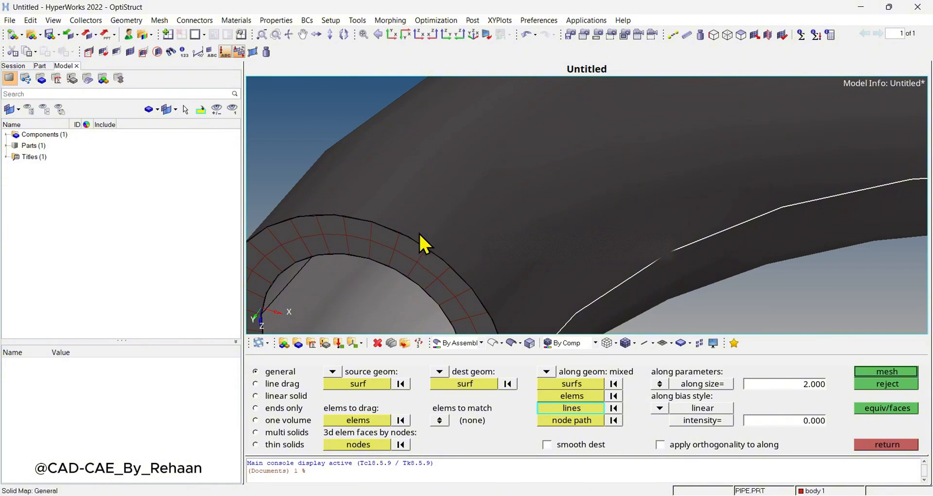
Generate the solid-map 3D mesh through the pipe from the chosen source, destination and along geometry.
scroll(516, 217, down, 5)
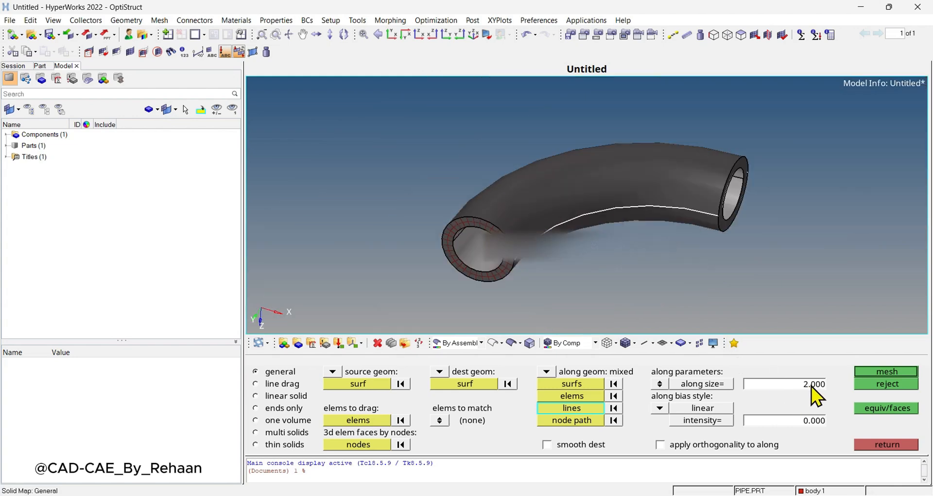
ctrl+drag(637, 270, 644, 250)
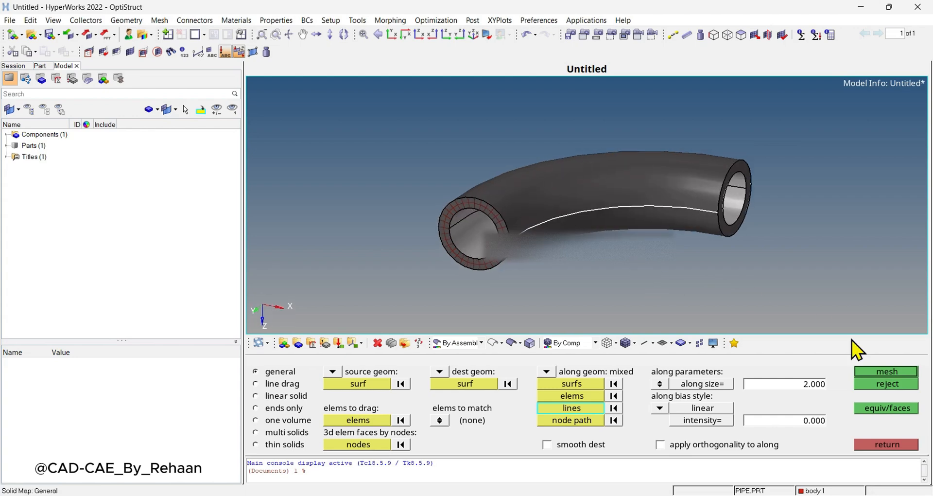
click(889, 372)
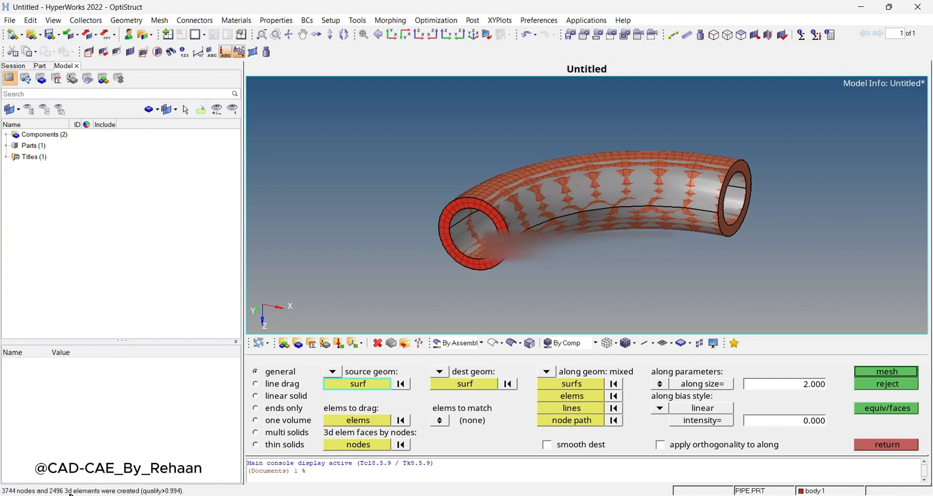
Inspect the new 3D elements at the pipe's end face and along its outer surface.
ctrl+drag(687, 255, 805, 279)
ctrl+scroll(369, 126, up, 3)
ctrl+drag(751, 167, 495, 245)
ctrl+scroll(587, 220, up, 6)
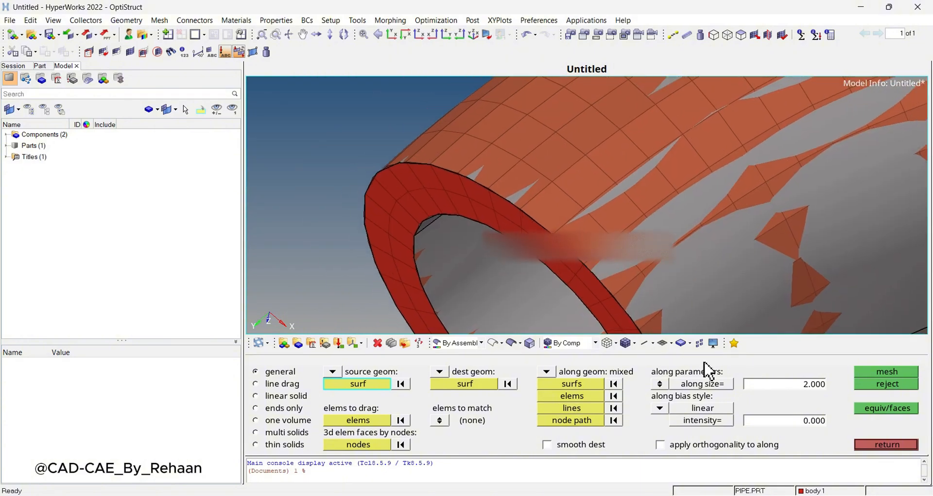
ctrl+scroll(490, 234, up, 5)
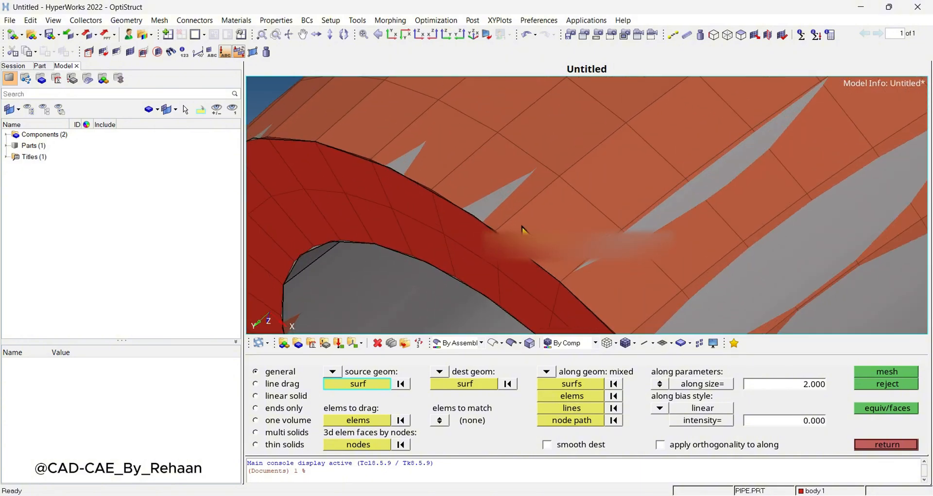
ctrl+scroll(589, 139, down, 8)
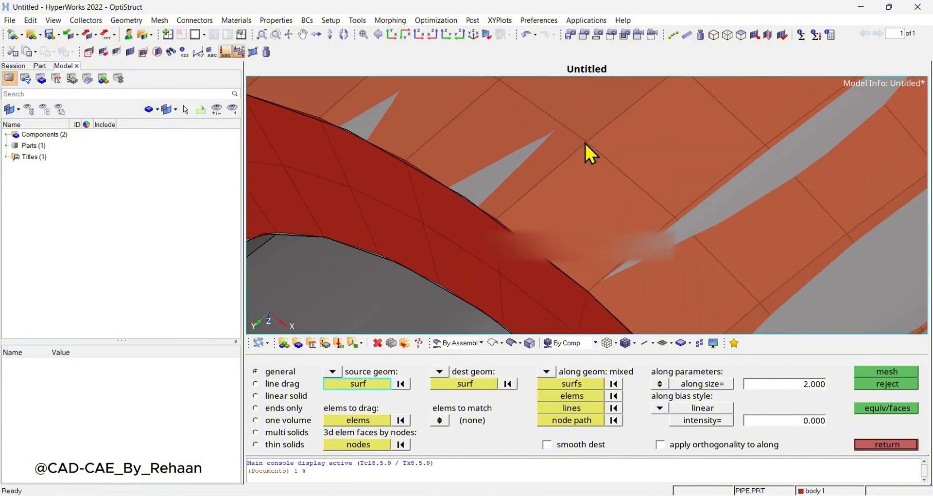
ctrl+right_drag(579, 155, 689, 183)
ctrl+drag(689, 183, 763, 188)
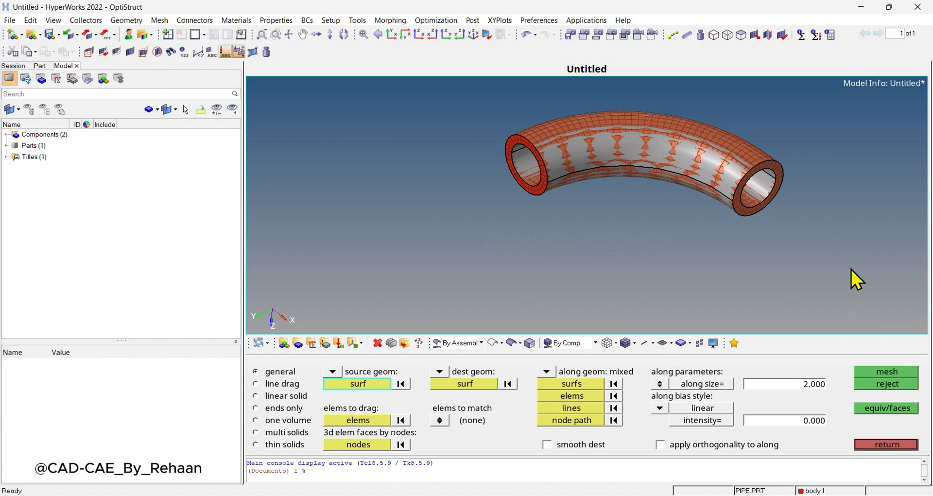
Leave solid map and delete the body 1 component, keeping only the solidmap component.
key(Escape)
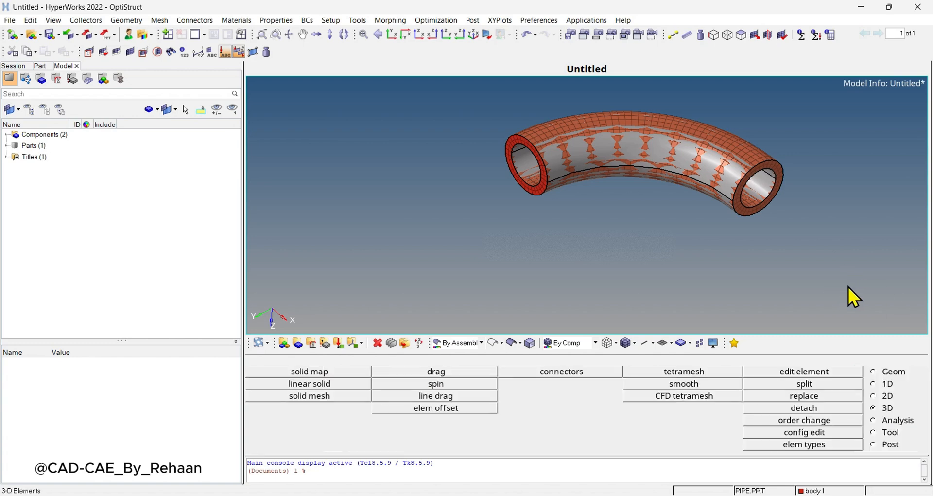
ctrl+right_drag(698, 204, 667, 239)
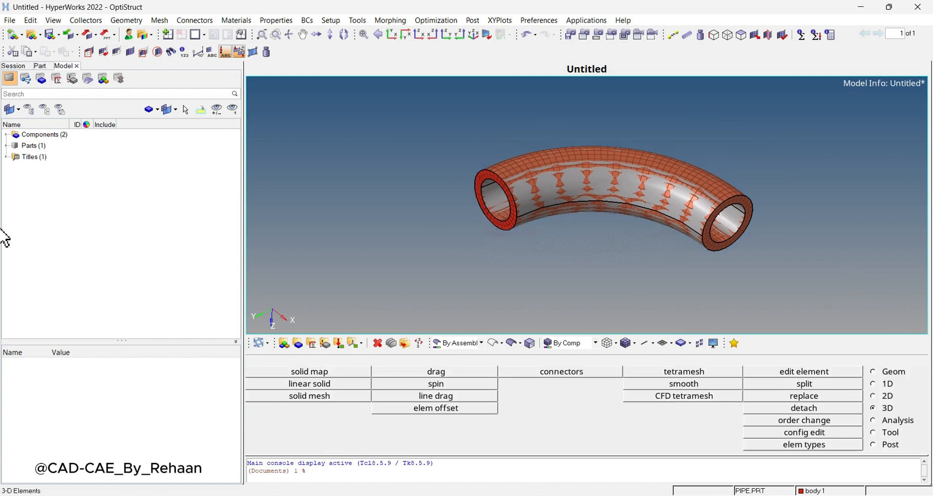
click(7, 135)
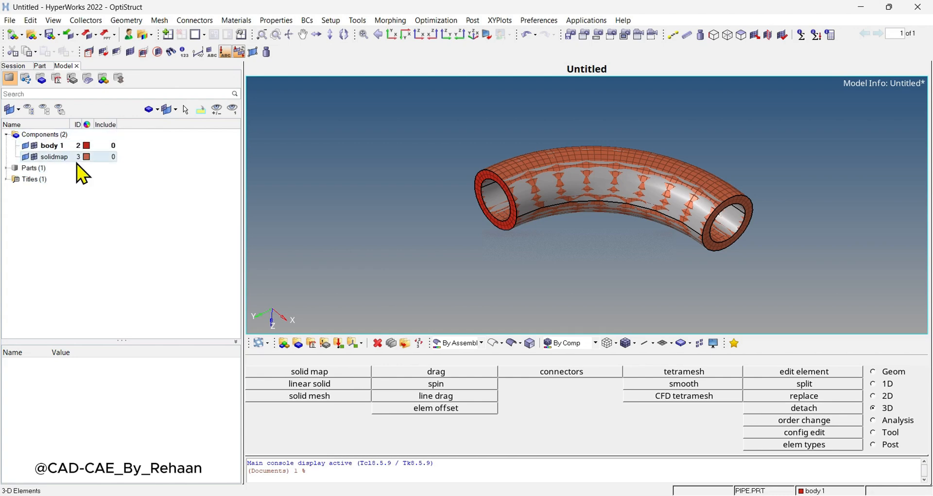
click(58, 159)
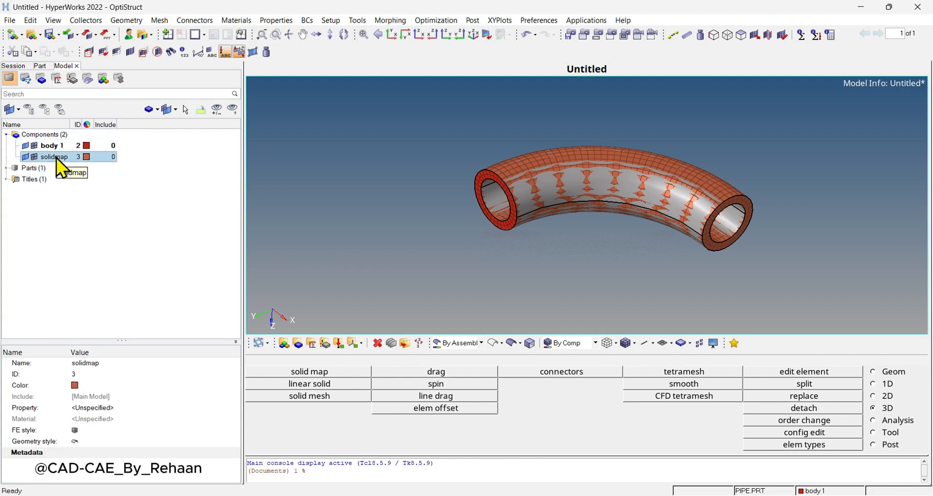
click(55, 147)
key(Delete)
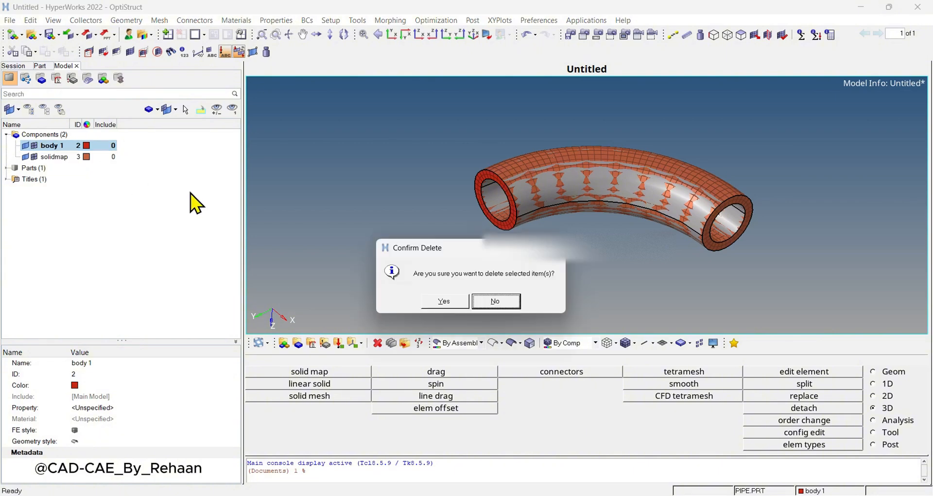
click(447, 300)
ctrl+drag(502, 273, 707, 243)
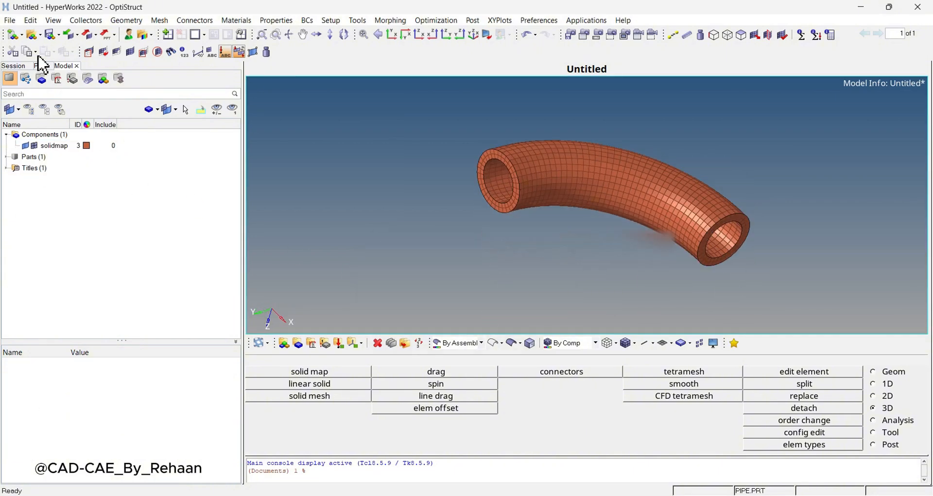
double_click(19, 136)
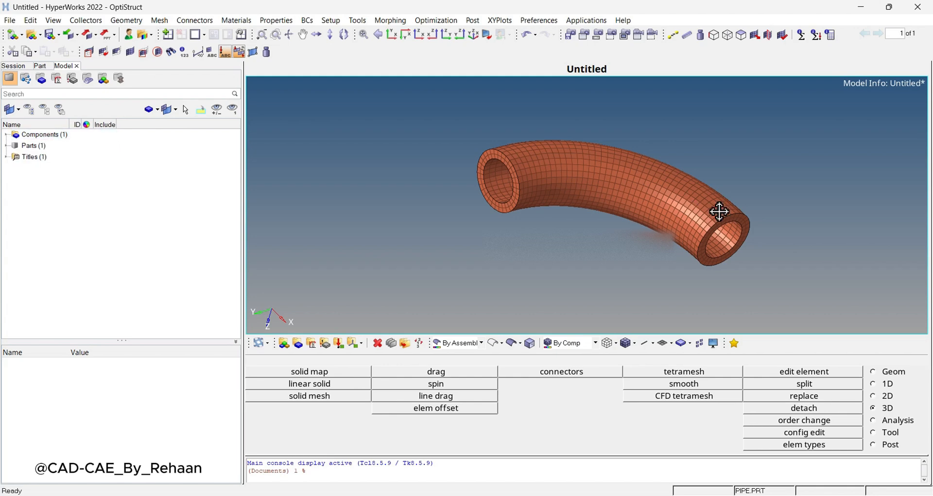
Create a new material named steel.
ctrl+drag(718, 211, 596, 203)
ctrl+scroll(613, 200, up, 4)
ctrl+scroll(645, 159, down, 4)
ctrl+drag(664, 190, 708, 202)
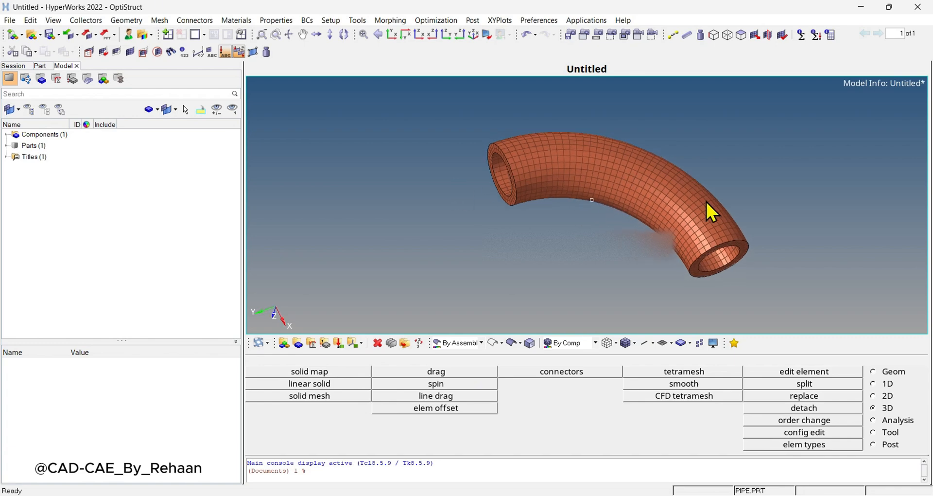
ctrl+drag(592, 195, 549, 201)
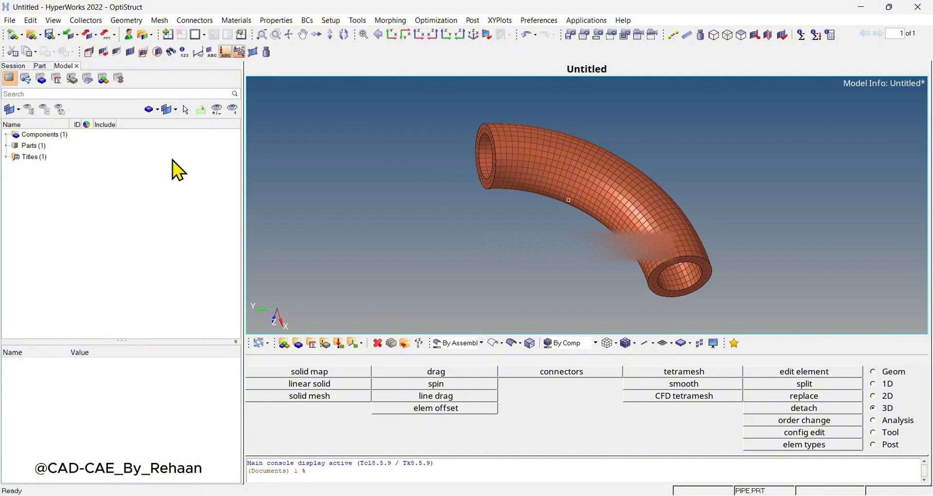
right_click(142, 168)
mouse_move(164, 177)
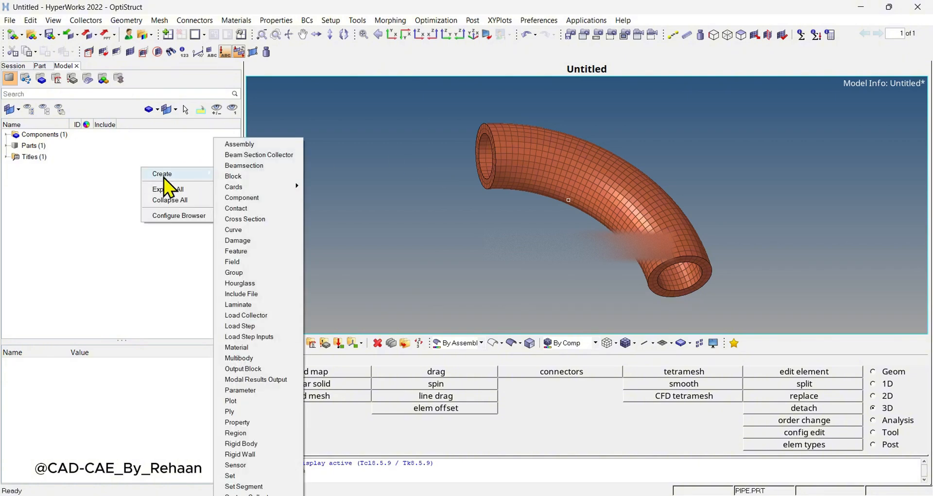
click(264, 346)
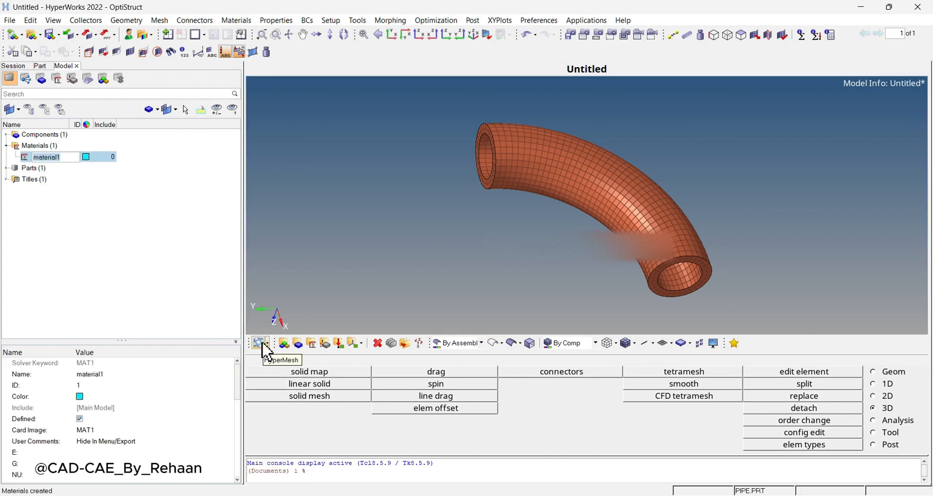
text(steel)
key(Return)
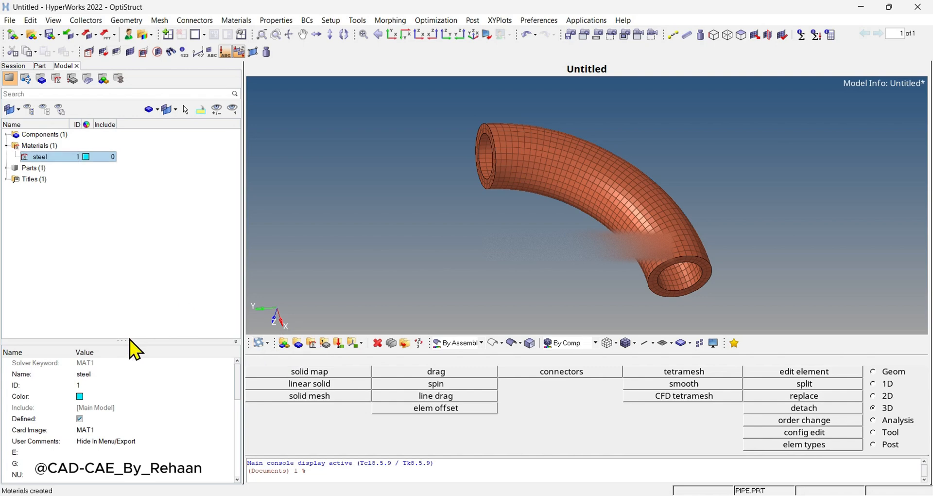
Give the steel material E 210000, NU 0.3 and RHO 7.85e-09, leaving G blank.
drag(130, 340, 130, 267)
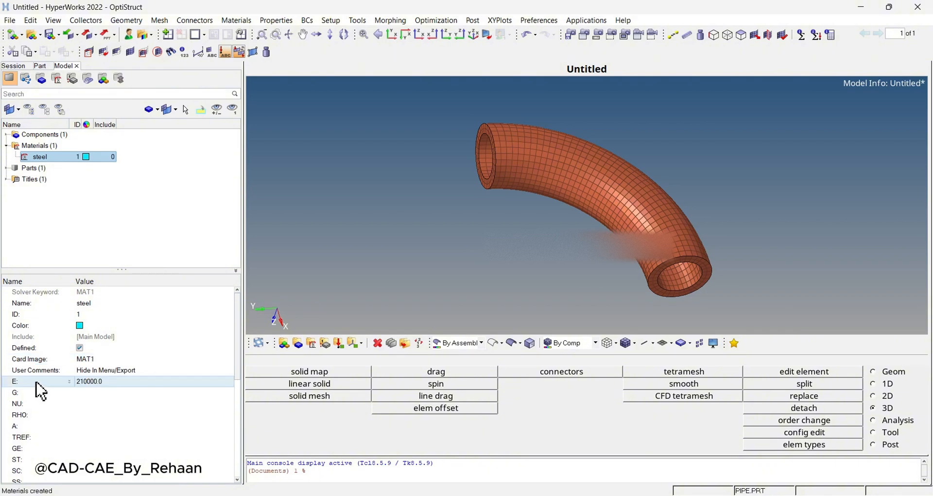
click(112, 383)
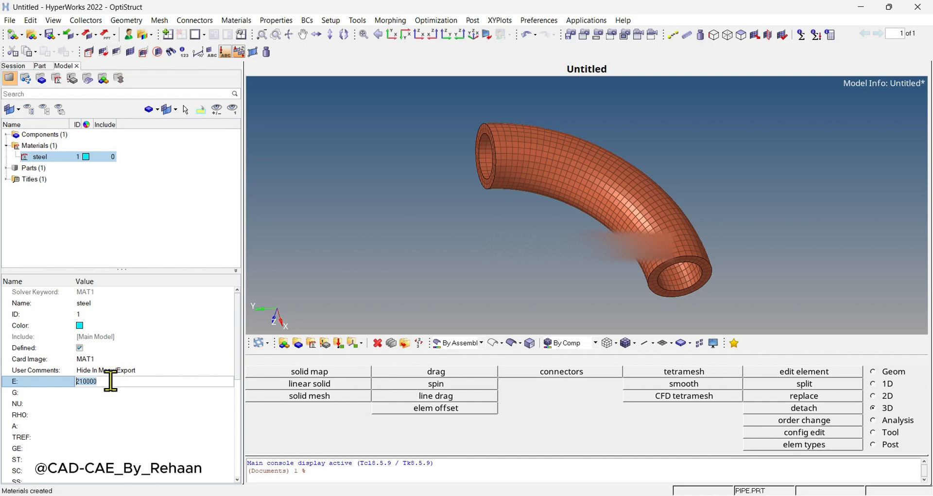
key(Return)
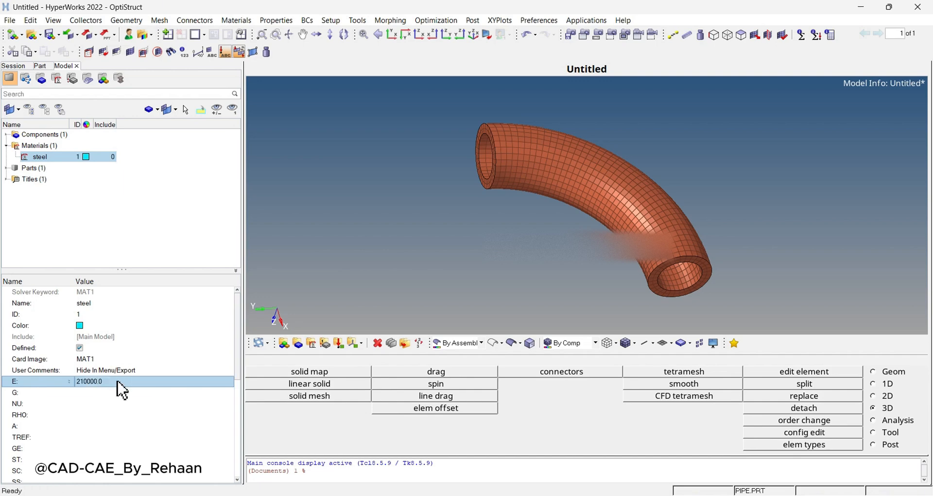
click(137, 394)
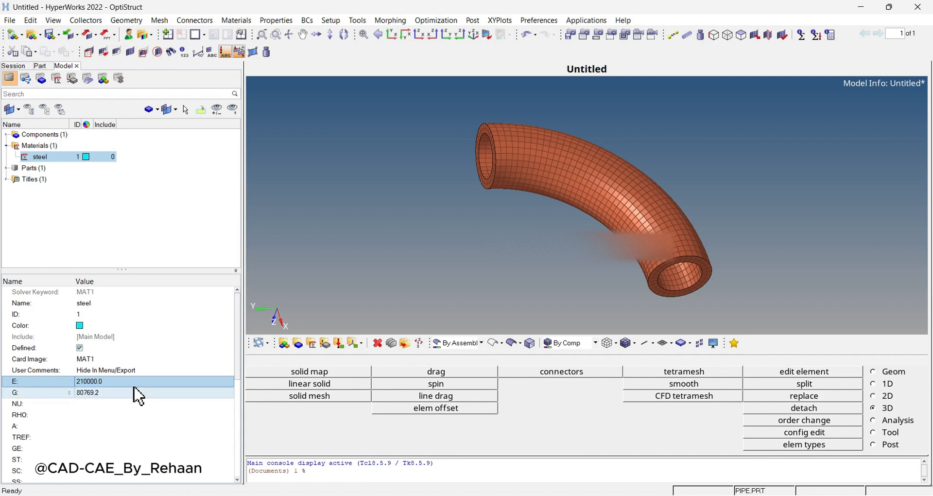
click(127, 404)
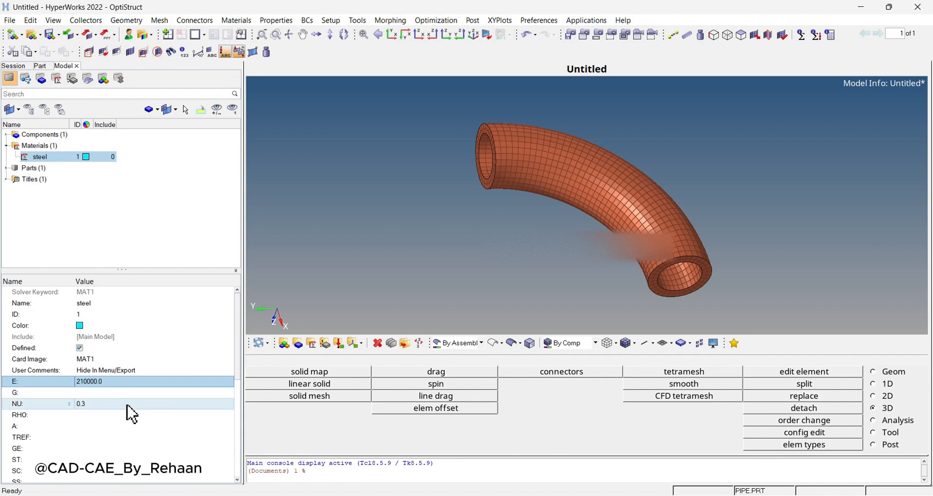
click(126, 405)
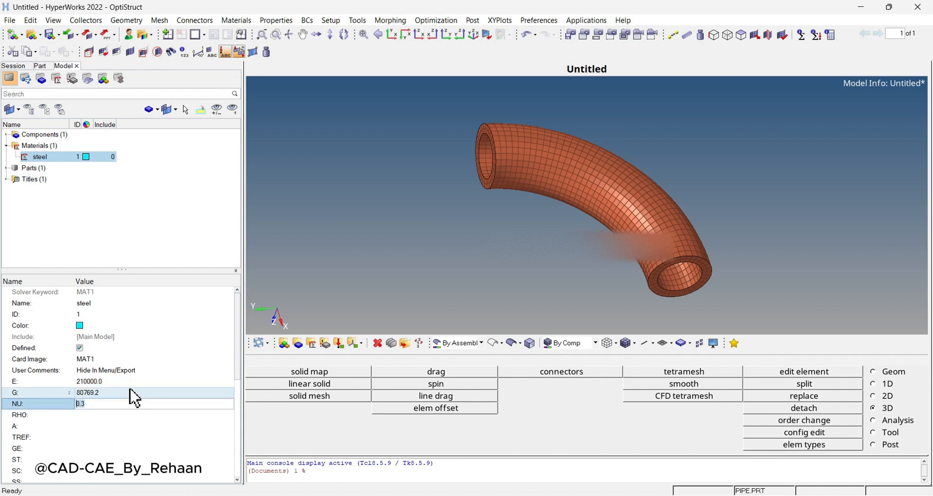
key(Return)
click(143, 415)
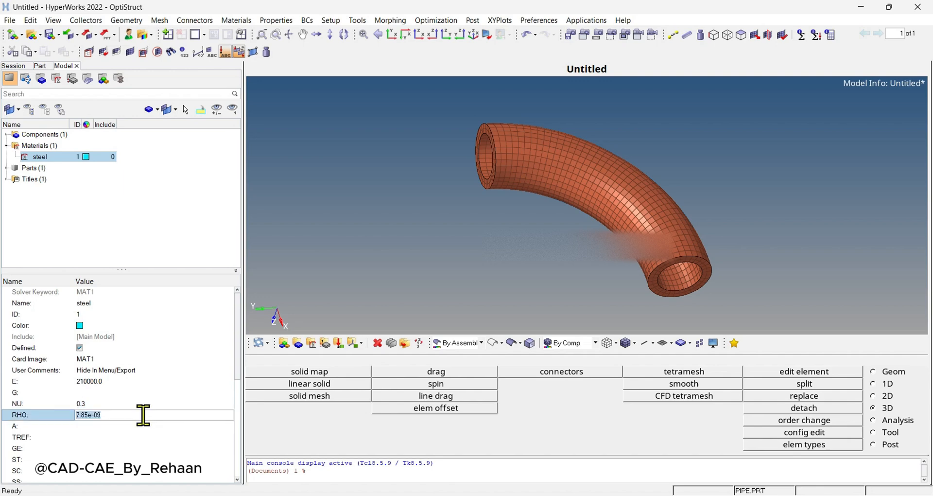
key(Return)
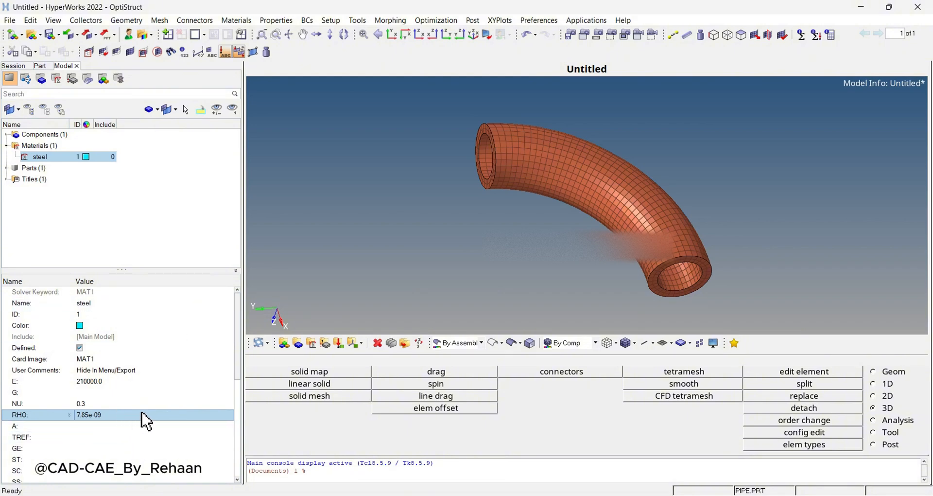
Create a new property named psolid.
right_click(151, 195)
click(43, 158)
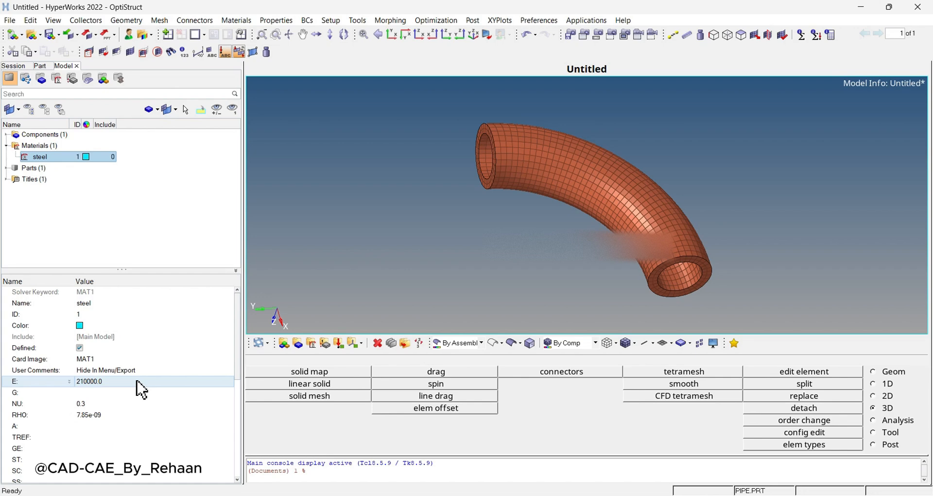
click(86, 169)
click(146, 203)
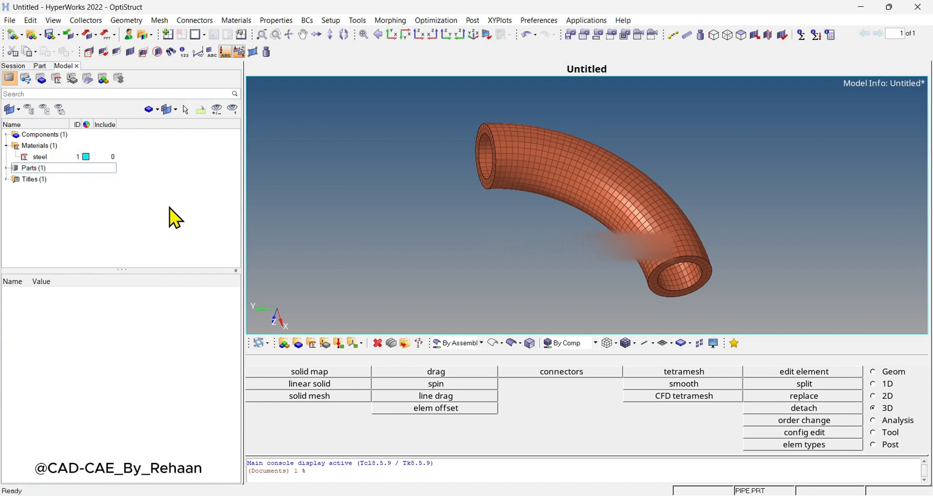
right_click(170, 207)
mouse_move(180, 214)
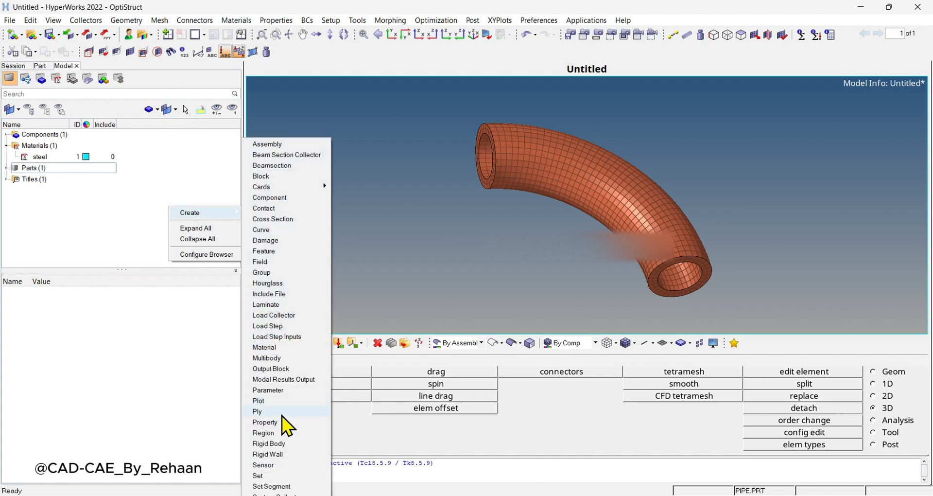
click(282, 420)
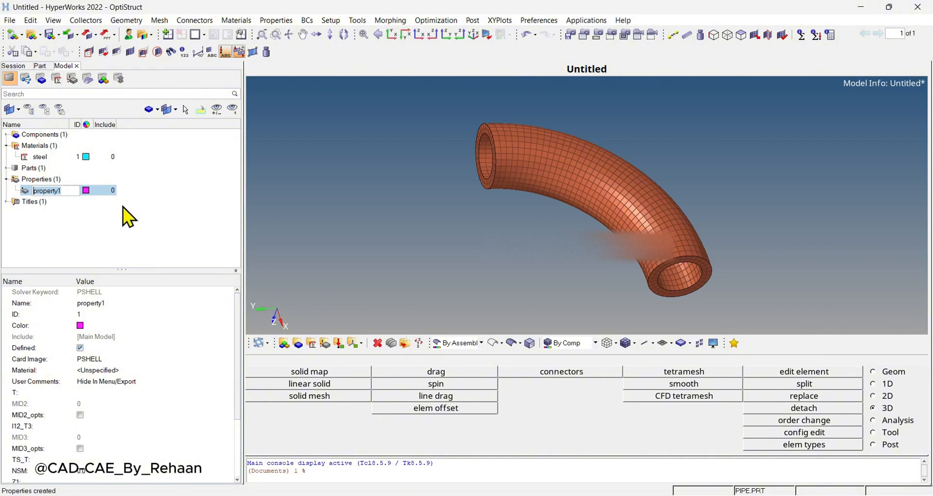
text(psolid)
key(Return)
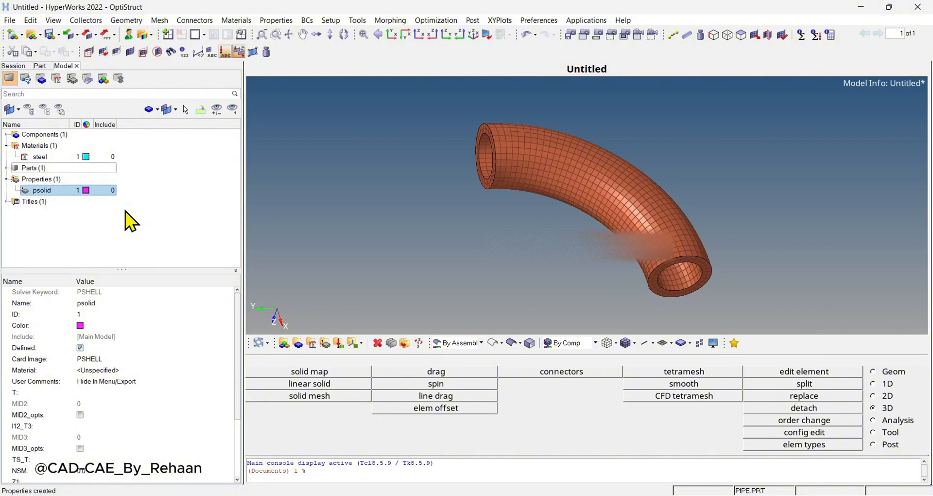
Set the psolid property's card image to PSOLID and assign the steel material to it.
click(131, 359)
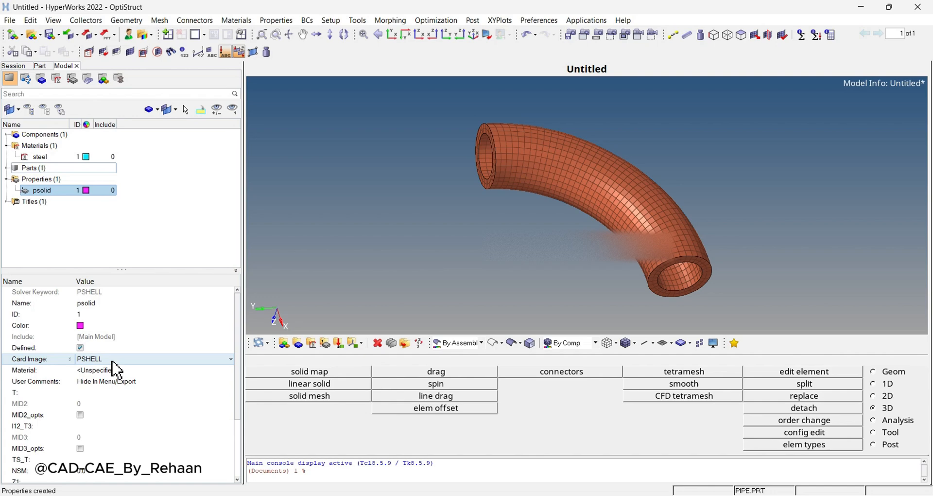
click(113, 362)
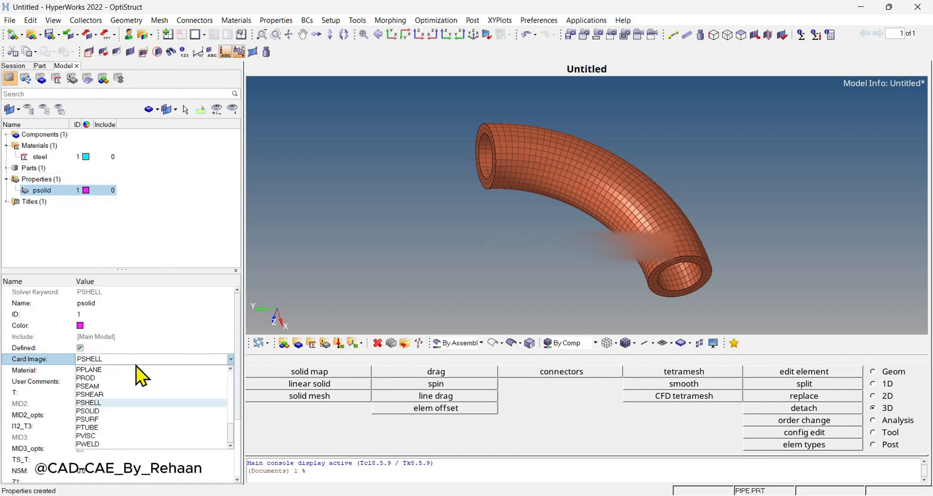
click(96, 412)
click(508, 299)
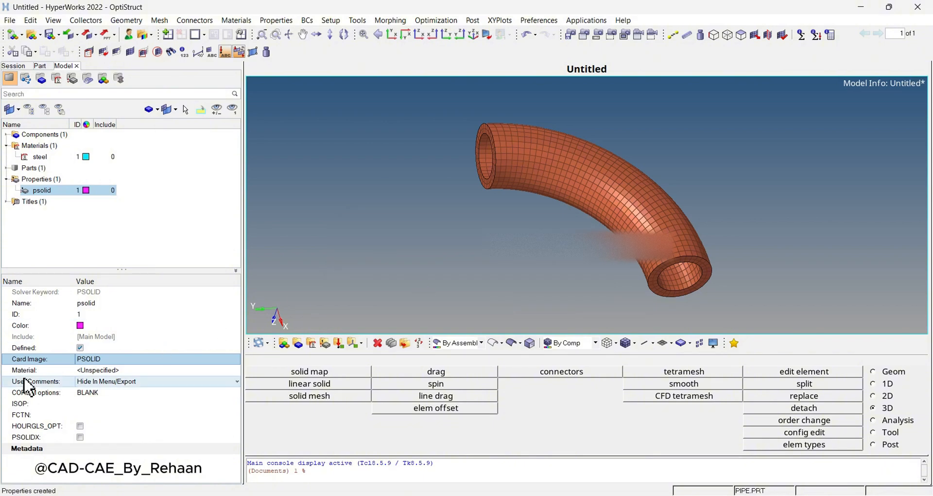
click(108, 371)
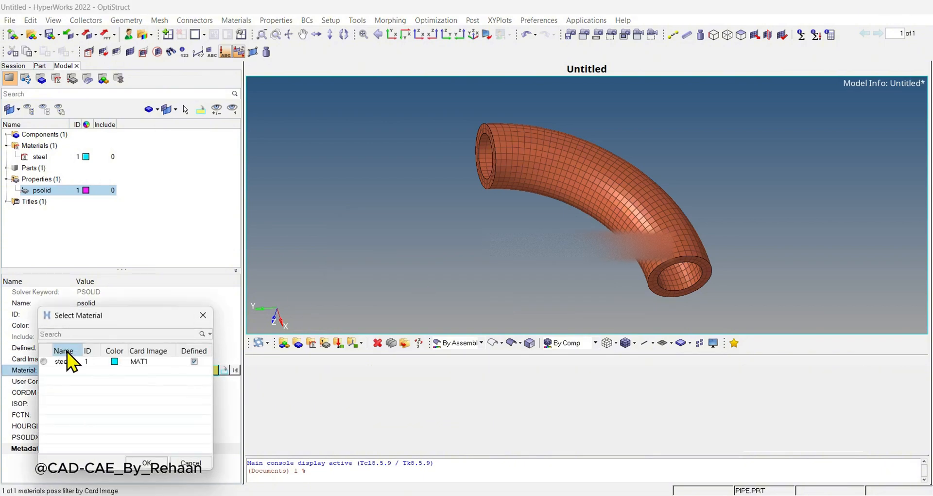
click(65, 362)
click(148, 463)
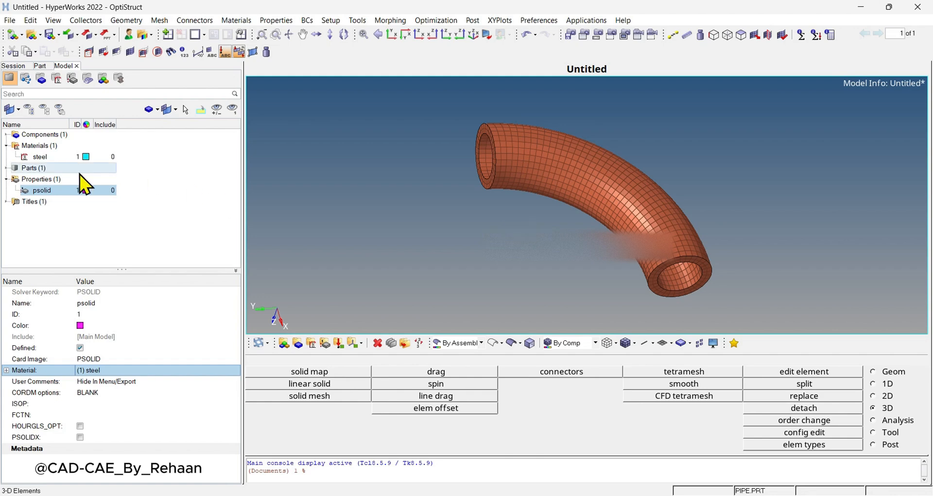
Assign the psolid property to the solidmap component.
click(7, 134)
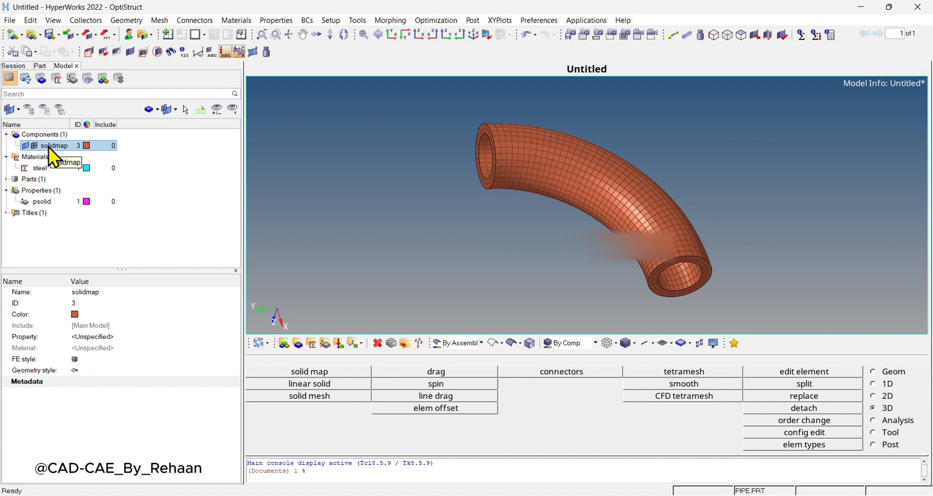
click(108, 339)
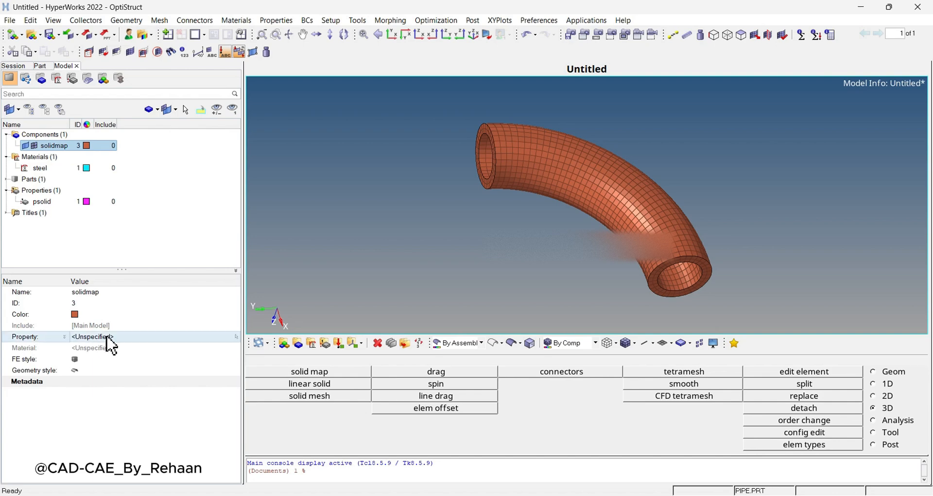
click(107, 336)
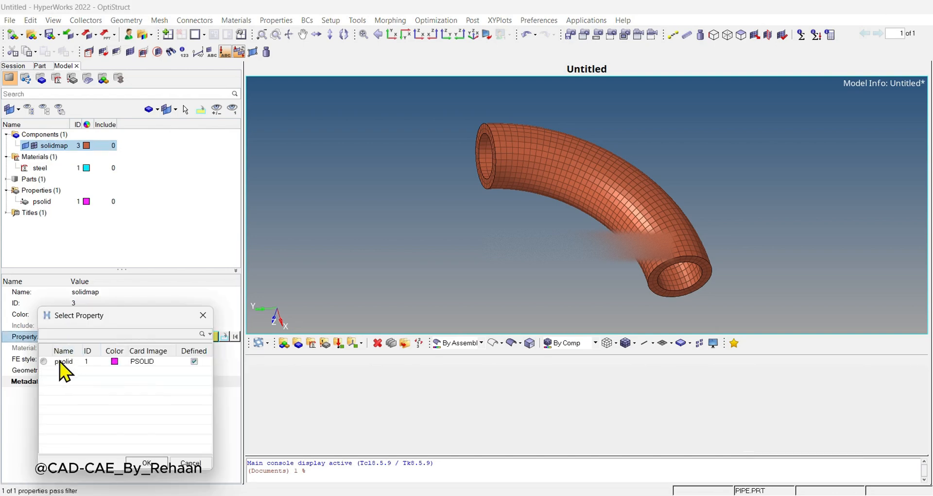
click(60, 361)
click(161, 464)
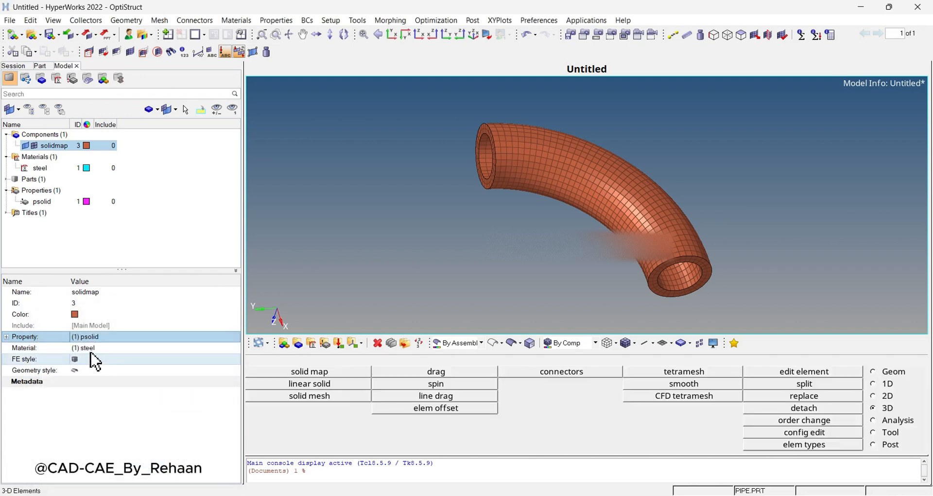
Collapse all entity folders in the model tree.
mouse_move(727, 171)
ctrl+mouse_down()
mouse_move(704, 181)
mouse_move(757, 236)
mouse_move(620, 164)
mouse_move(680, 136)
mouse_move(686, 150)
mouse_move(728, 122)
mouse_move(538, 263)
mouse_move(698, 129)
ctrl+mouse_up()
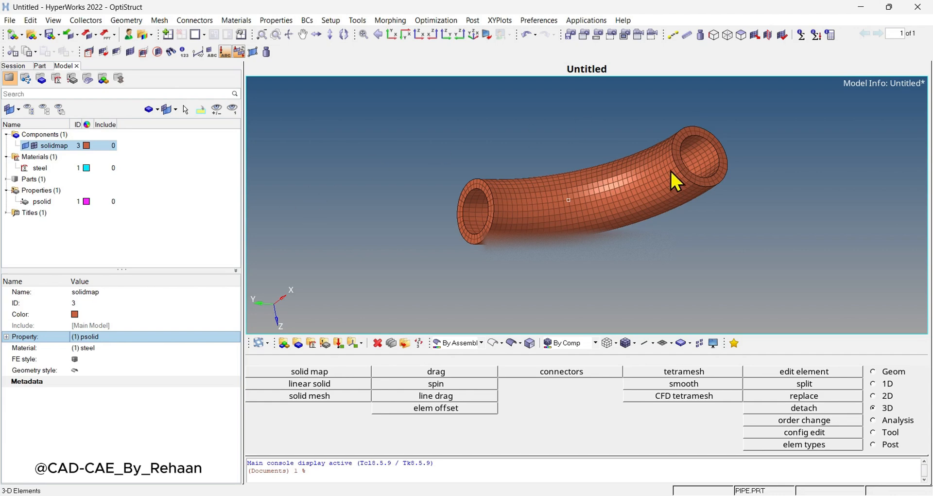
click(197, 198)
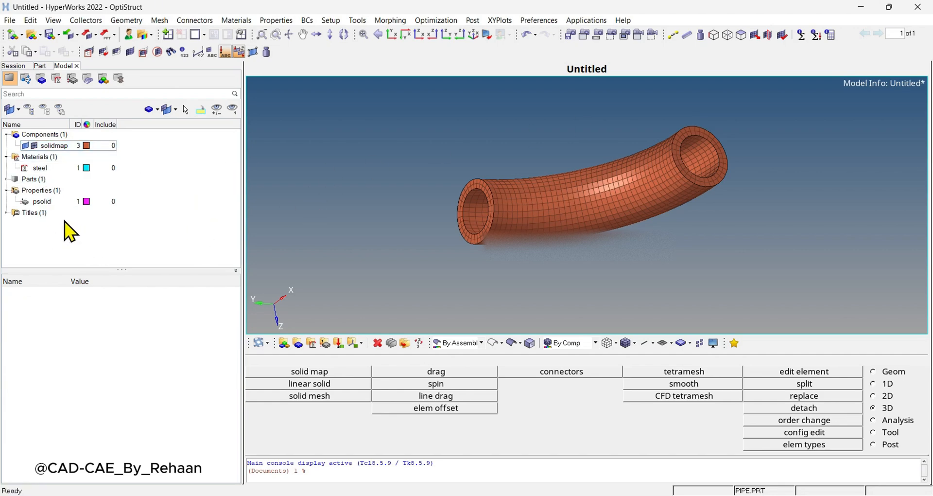
right_click(156, 210)
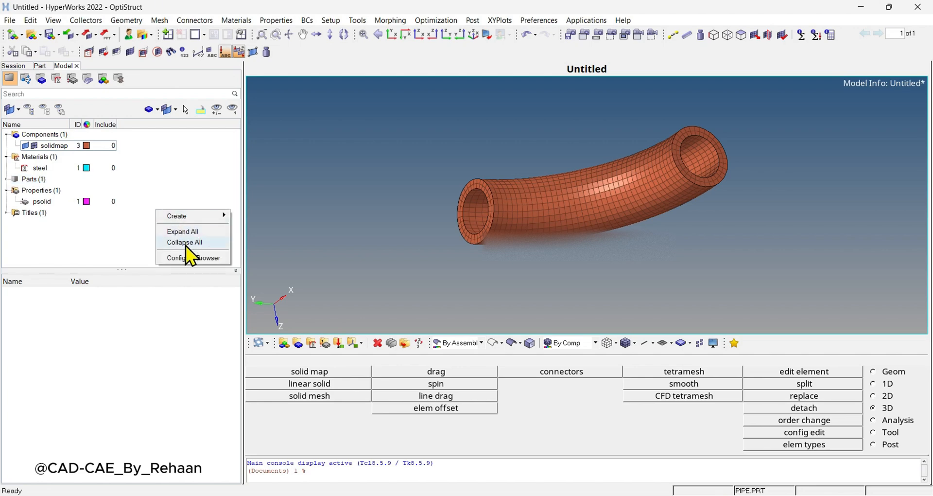
click(185, 243)
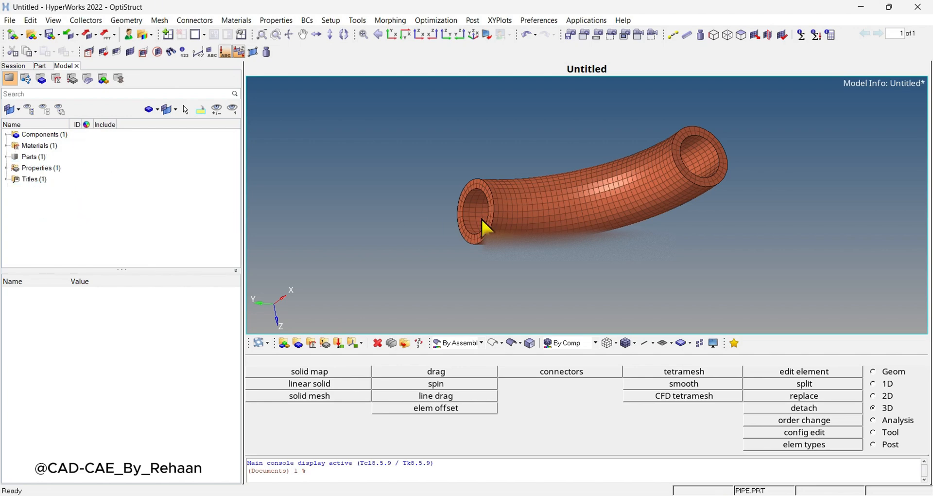
Start the Mask tool and keep elements as the entity type to hide.
ctrl+drag(745, 243, 707, 216)
key(F5)
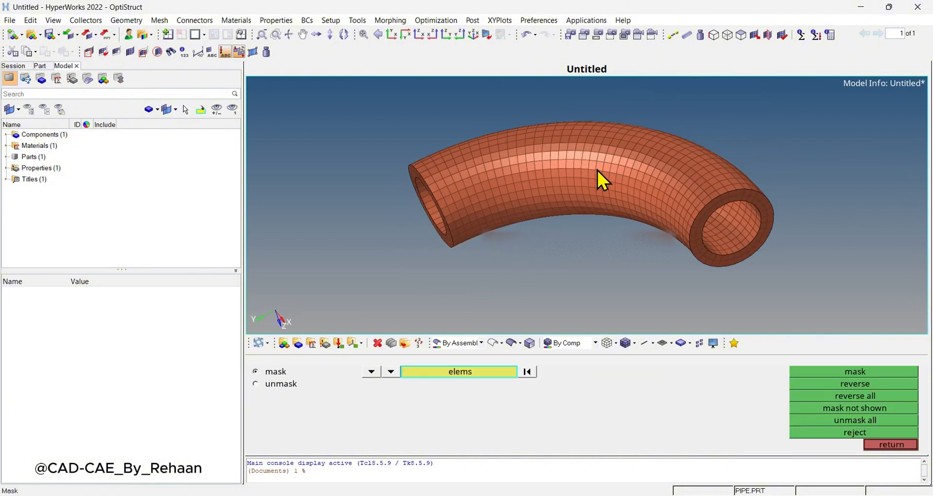
ctrl+right_drag(511, 228, 582, 211)
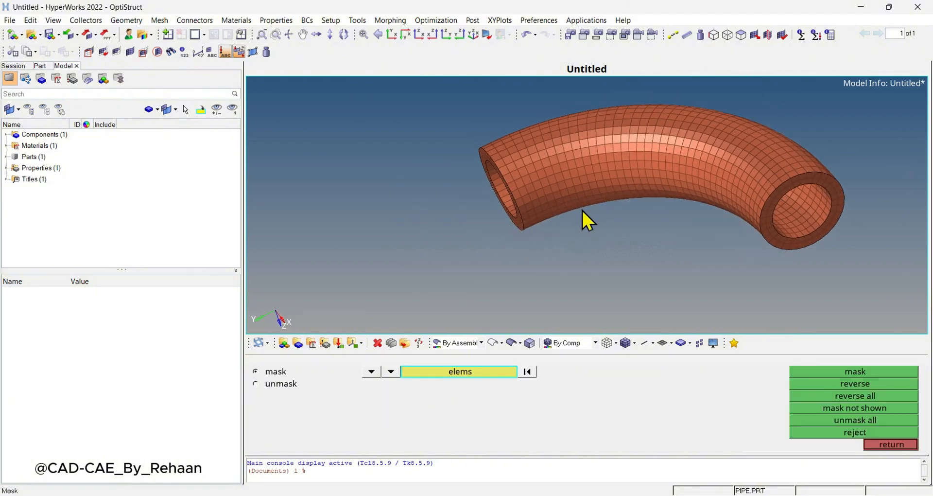
click(376, 371)
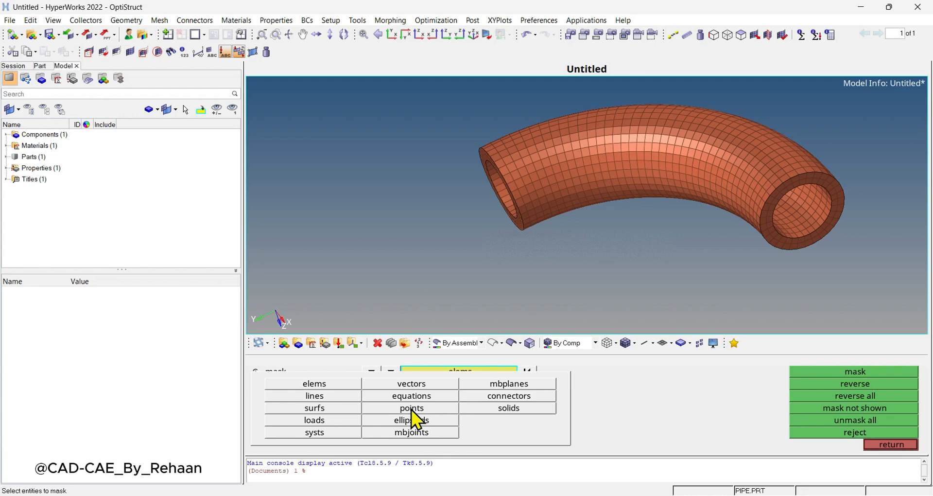
click(340, 386)
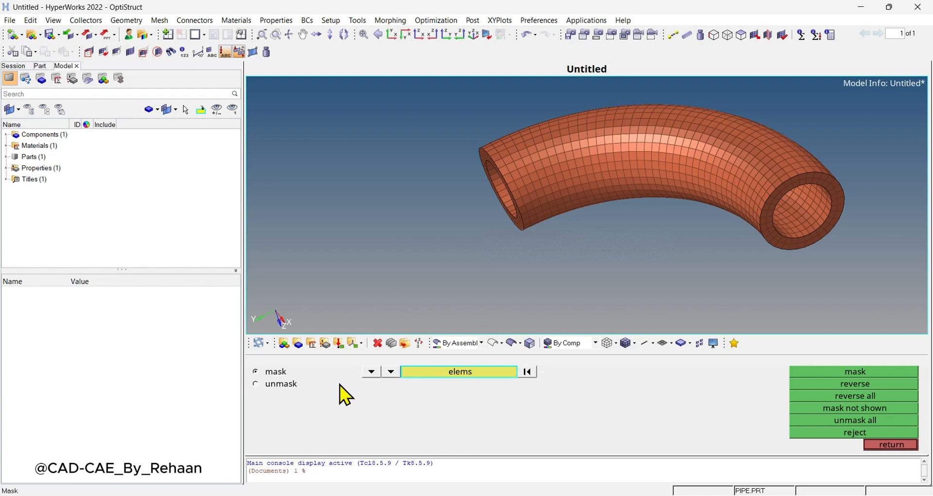
Mask three neighbouring outer-layer elements along the rim at one end of the pipe.
ctrl+drag(558, 214, 544, 256)
ctrl+right_drag(544, 256, 541, 220)
ctrl+scroll(529, 223, up, 3)
ctrl+scroll(544, 218, down, 2)
ctrl+scroll(540, 221, down, 2)
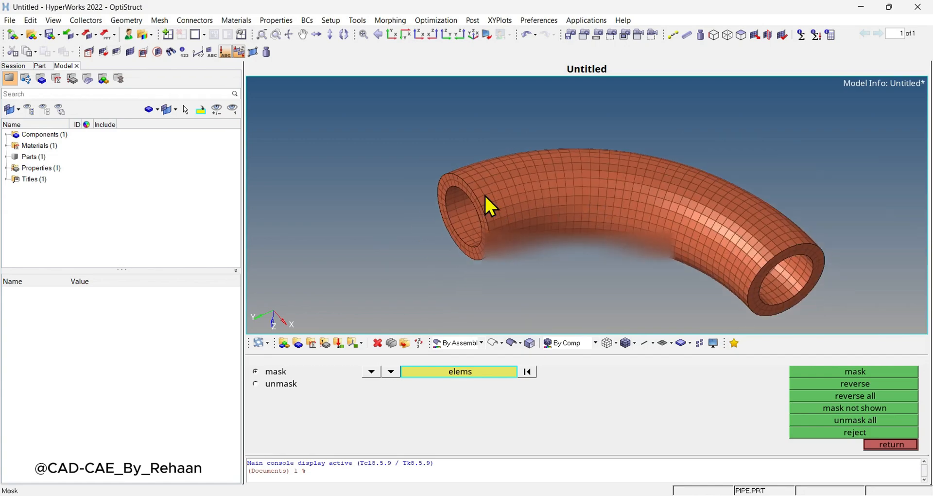
ctrl+scroll(484, 194, up, 2)
ctrl+drag(705, 274, 501, 187)
ctrl+right_drag(502, 188, 501, 208)
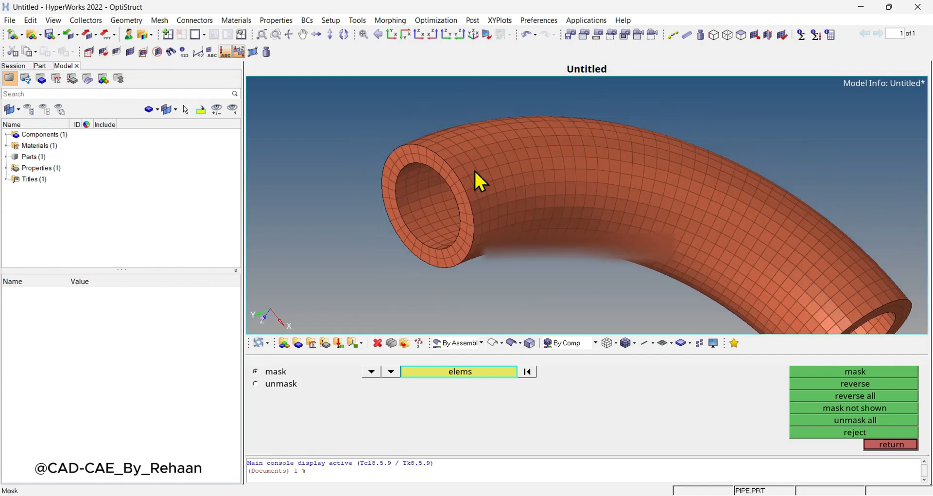
ctrl+scroll(473, 170, up, 3)
ctrl+scroll(450, 131, up, 3)
ctrl+scroll(518, 165, up, 2)
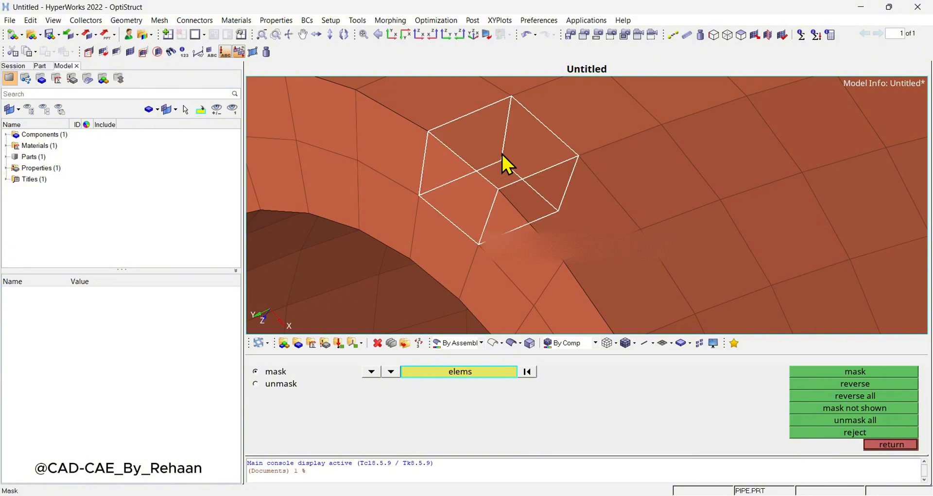
click(502, 155)
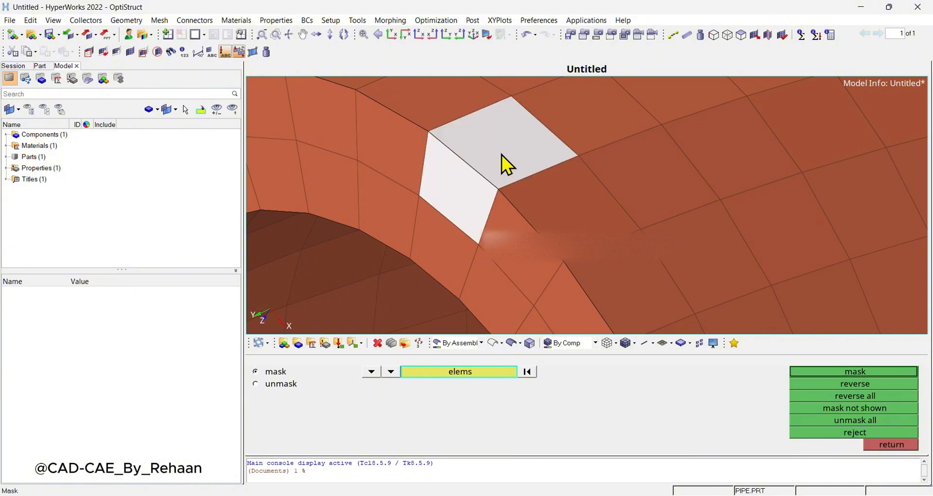
click(559, 215)
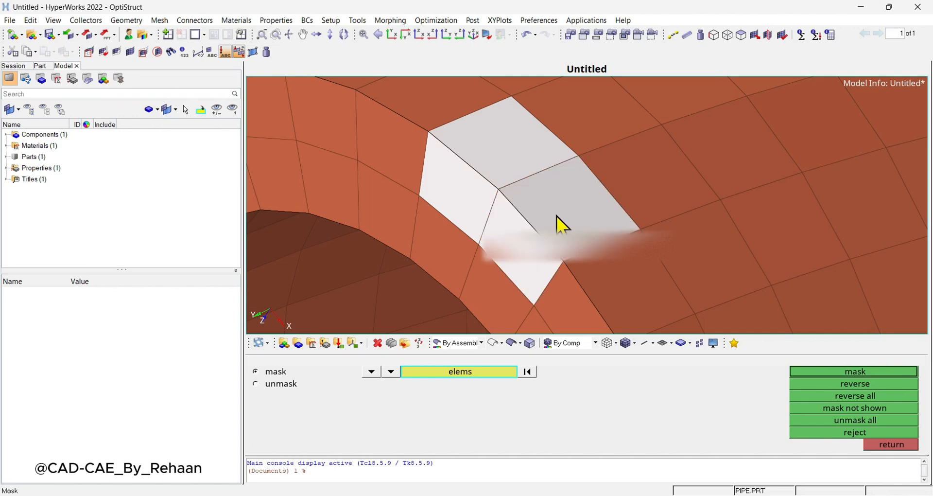
click(614, 284)
ctrl+drag(573, 226, 563, 197)
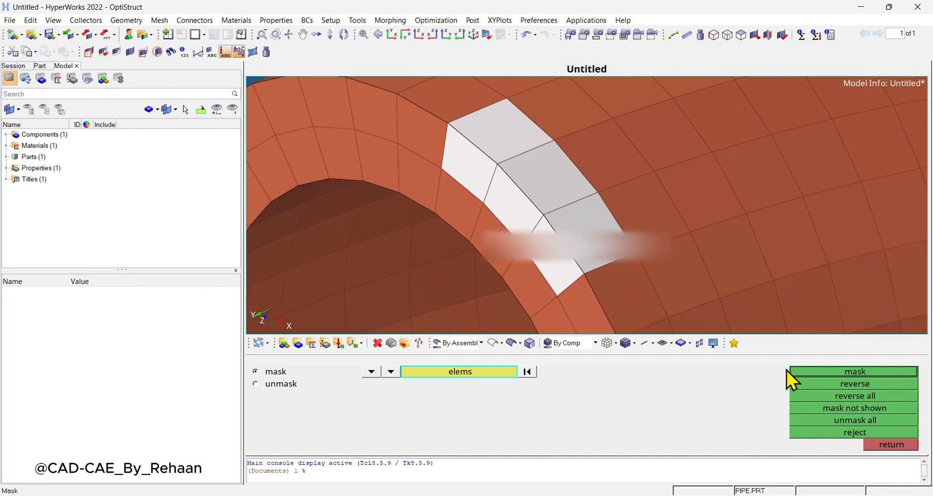
click(840, 373)
Examine the notch left by the masked elements at the pipe's end from several angles and distances.
ctrl+scroll(602, 213, down, 4)
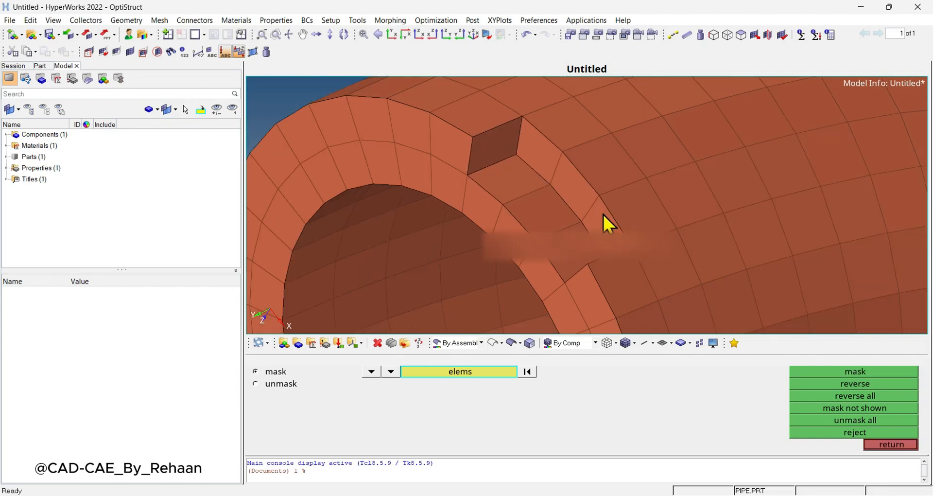
ctrl+drag(672, 209, 681, 220)
ctrl+right_drag(682, 220, 620, 184)
ctrl+drag(594, 170, 661, 170)
ctrl+scroll(661, 170, up, 3)
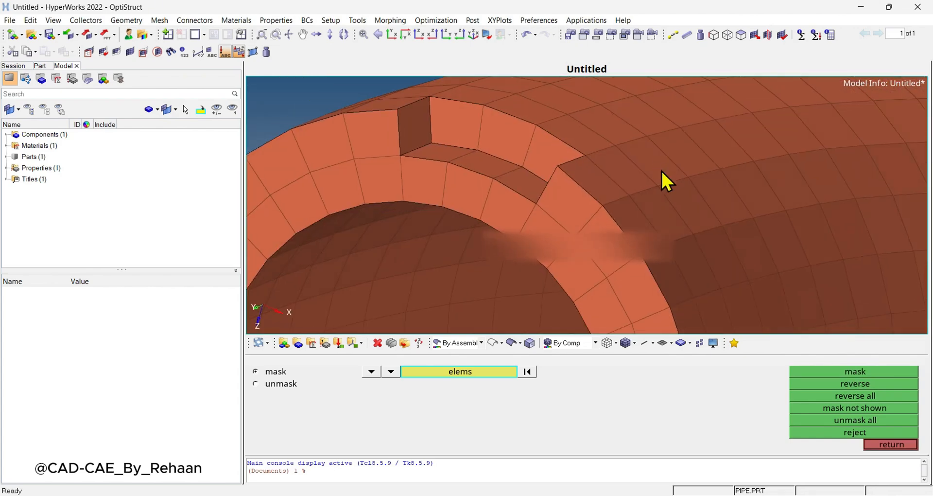
ctrl+right_drag(644, 207, 752, 242)
ctrl+scroll(542, 191, up, 3)
ctrl+scroll(542, 191, down, 5)
ctrl+drag(655, 189, 616, 200)
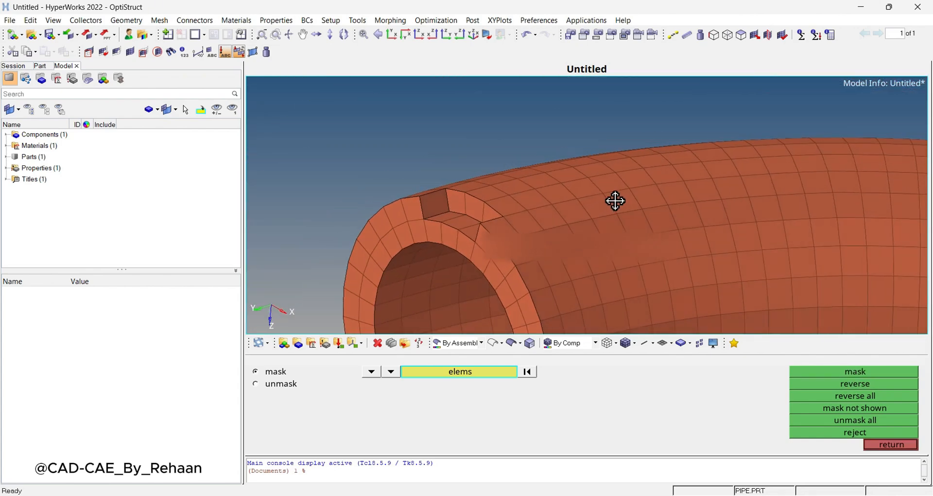
ctrl+right_drag(616, 200, 681, 180)
ctrl+scroll(495, 206, up, 3)
ctrl+right_drag(544, 208, 494, 207)
ctrl+scroll(529, 208, up, 3)
ctrl+scroll(528, 208, down, 2)
ctrl+drag(495, 208, 554, 227)
ctrl+right_drag(554, 227, 473, 200)
ctrl+scroll(473, 200, down, 3)
ctrl+drag(474, 201, 519, 190)
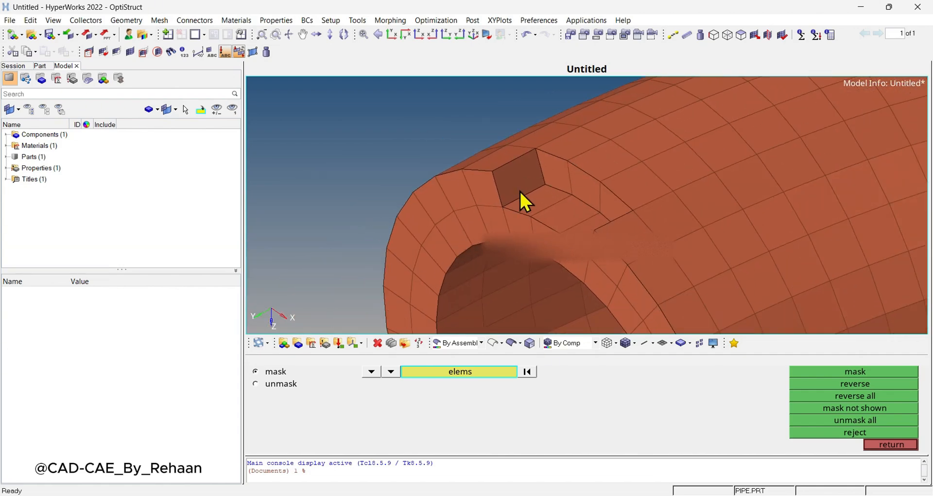
ctrl+right_drag(519, 189, 428, 192)
ctrl+scroll(427, 192, up, 2)
ctrl+drag(427, 191, 558, 209)
ctrl+right_drag(558, 208, 458, 95)
ctrl+scroll(458, 95, down, 3)
mouse_move(504, 204)
ctrl+right_down()
mouse_move(518, 208)
mouse_move(512, 197)
ctrl+right_up()
ctrl+scroll(512, 197, up, 3)
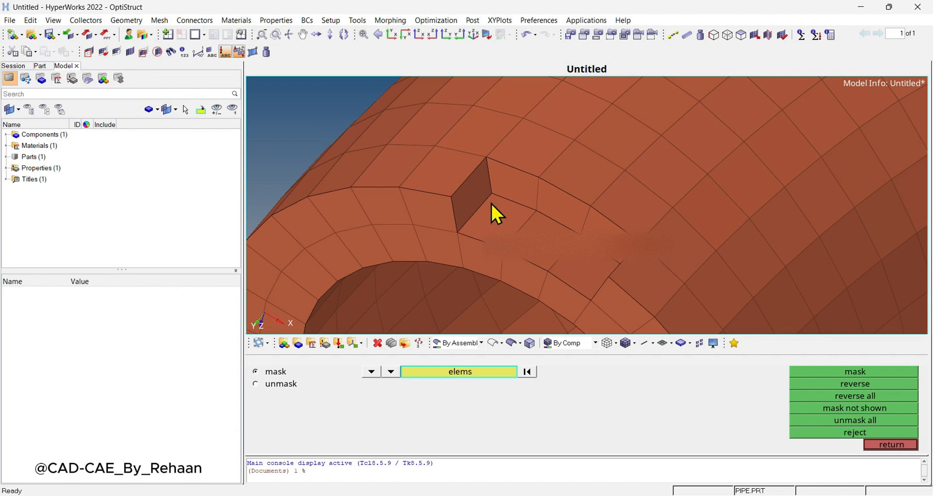
ctrl+scroll(491, 202, down, 3)
ctrl+right_drag(522, 209, 512, 163)
ctrl+right_drag(593, 225, 510, 217)
ctrl+scroll(499, 244, down, 2)
ctrl+right_drag(417, 183, 500, 218)
ctrl+scroll(462, 194, up, 2)
ctrl+scroll(558, 227, up, 3)
ctrl+right_drag(565, 201, 477, 182)
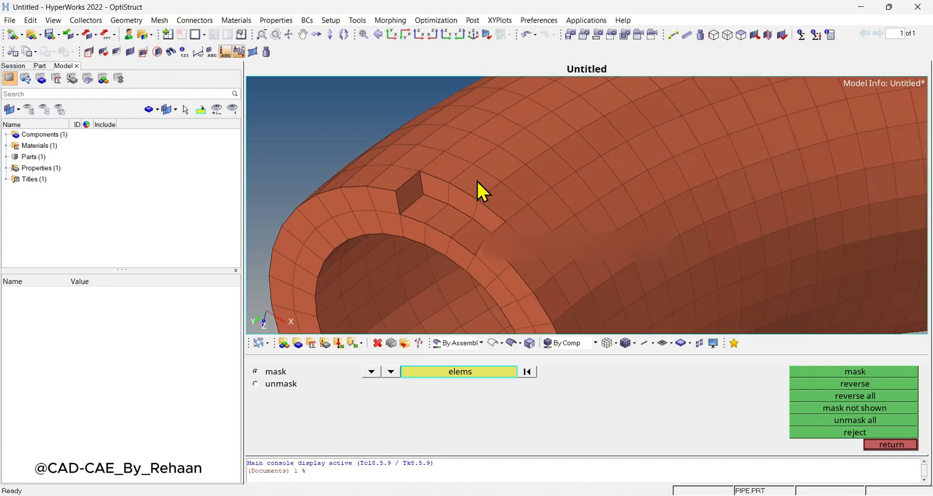
ctrl+right_drag(416, 221, 402, 200)
ctrl+scroll(413, 207, up, 2)
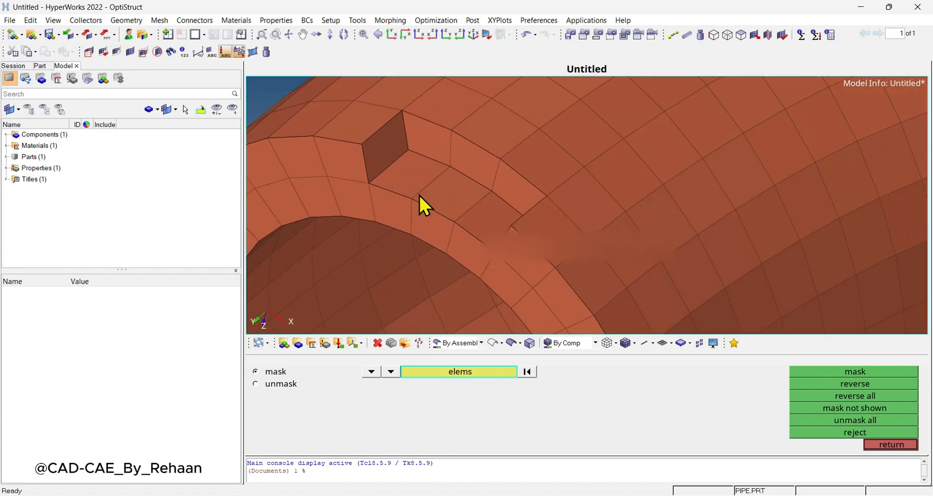
ctrl+right_drag(427, 135, 533, 186)
ctrl+scroll(500, 187, up, 1)
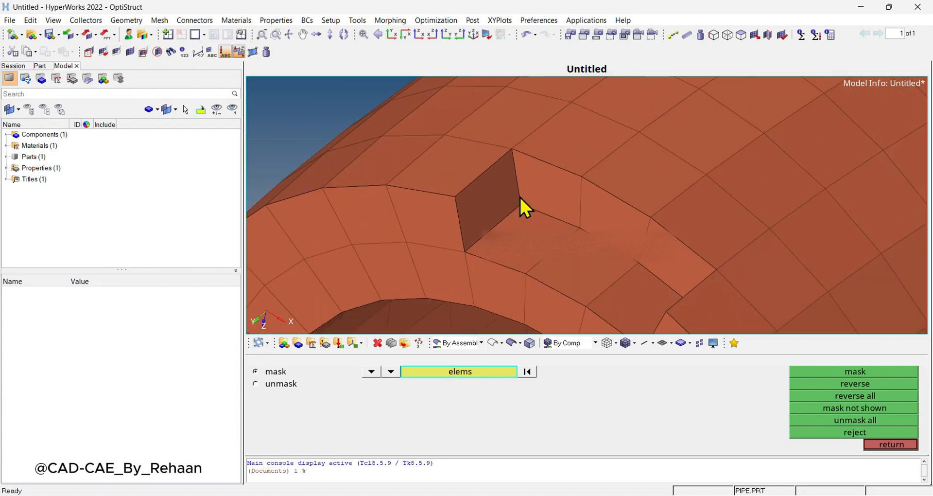
ctrl+scroll(465, 205, down, 4)
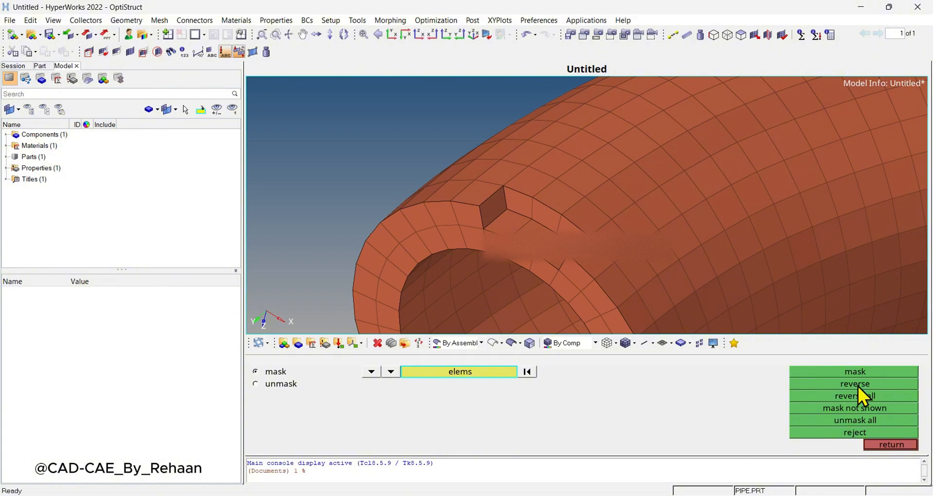
Reverse the masking to display only the three hidden elements, and mask two of them to isolate a single element.
click(858, 385)
ctrl+drag(566, 215, 519, 203)
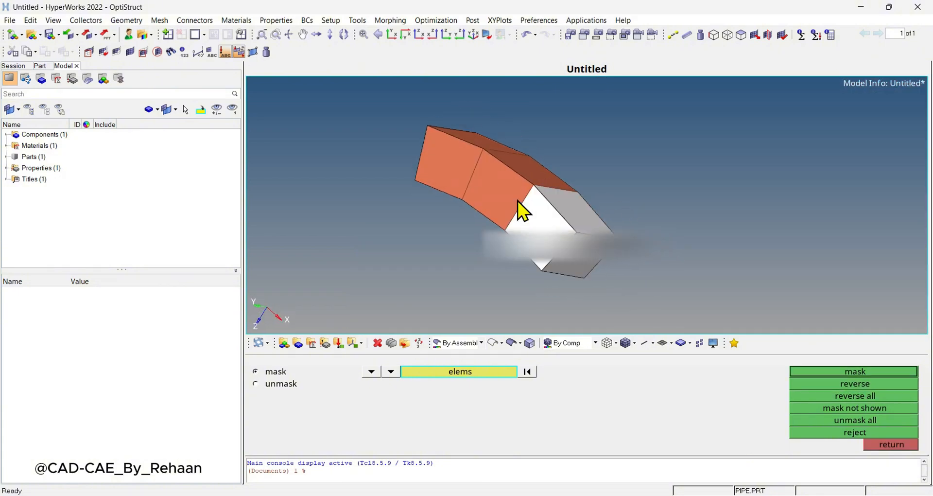
click(875, 396)
ctrl+drag(743, 294, 566, 228)
ctrl+scroll(588, 226, up, 3)
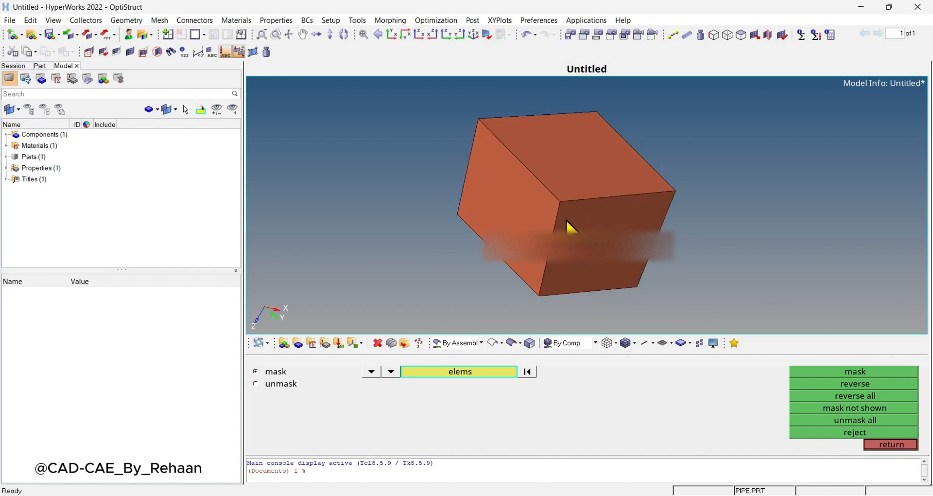
ctrl+drag(543, 293, 626, 223)
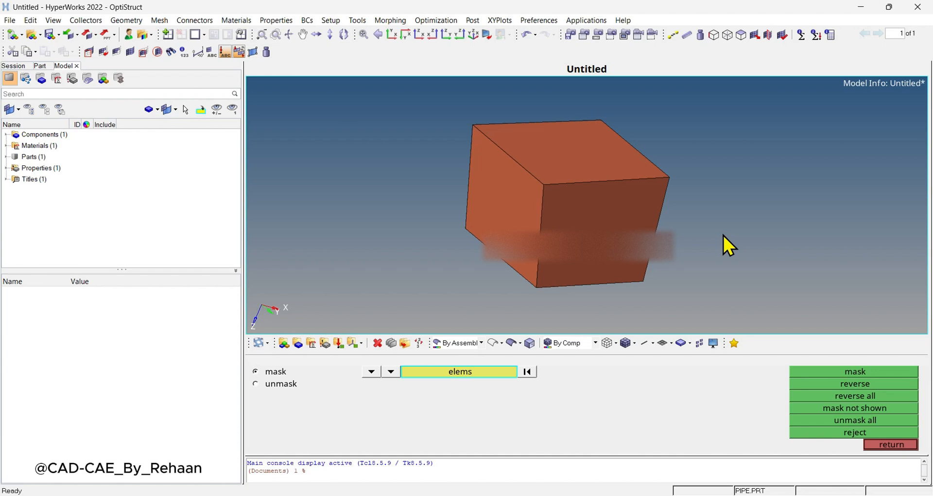
ctrl+drag(724, 235, 598, 208)
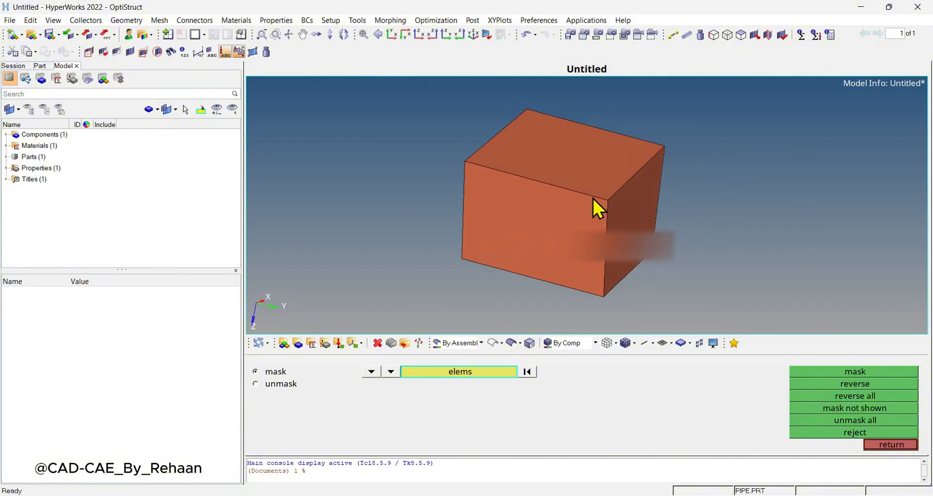
click(392, 371)
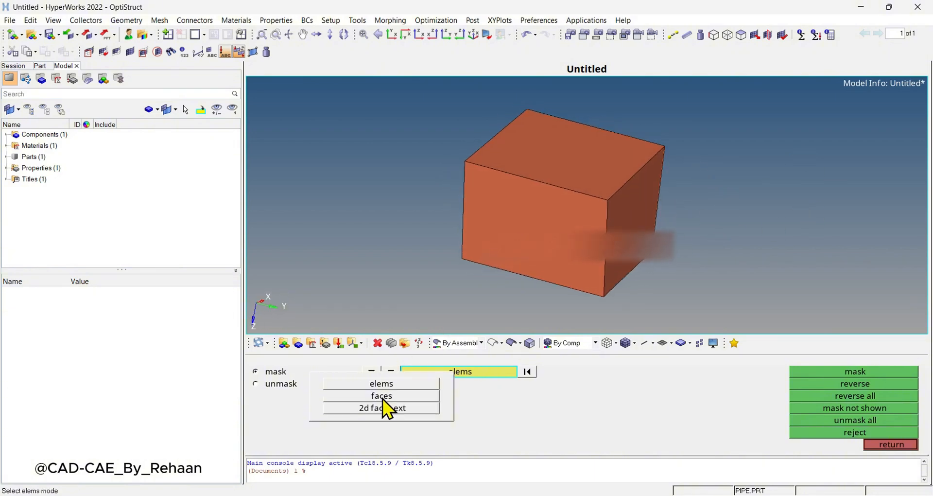
click(373, 376)
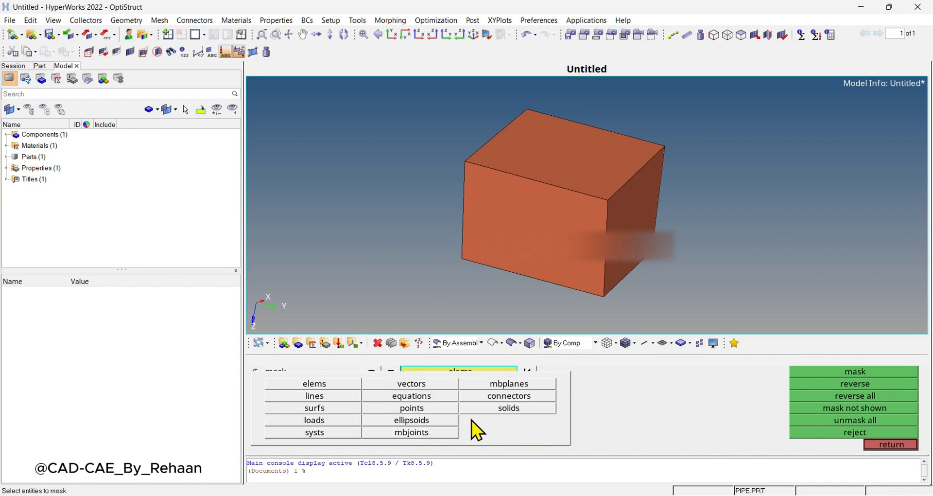
Leave masking, open the Analysis equations function, and pick a corner node of the isolated element as the dependent node.
key(Escape)
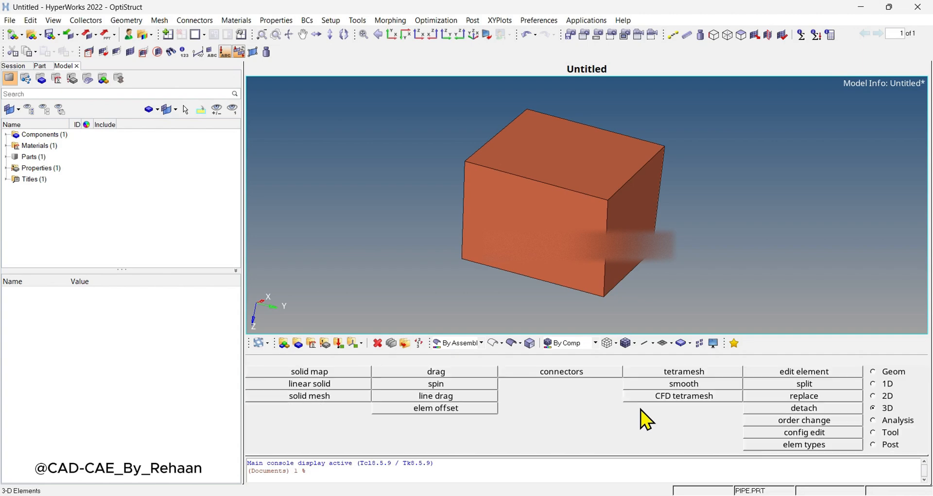
click(897, 434)
click(883, 421)
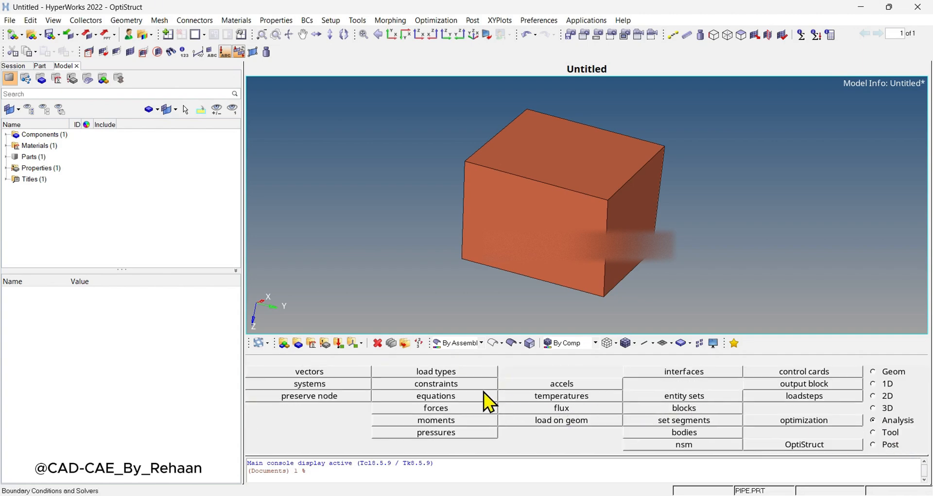
click(432, 396)
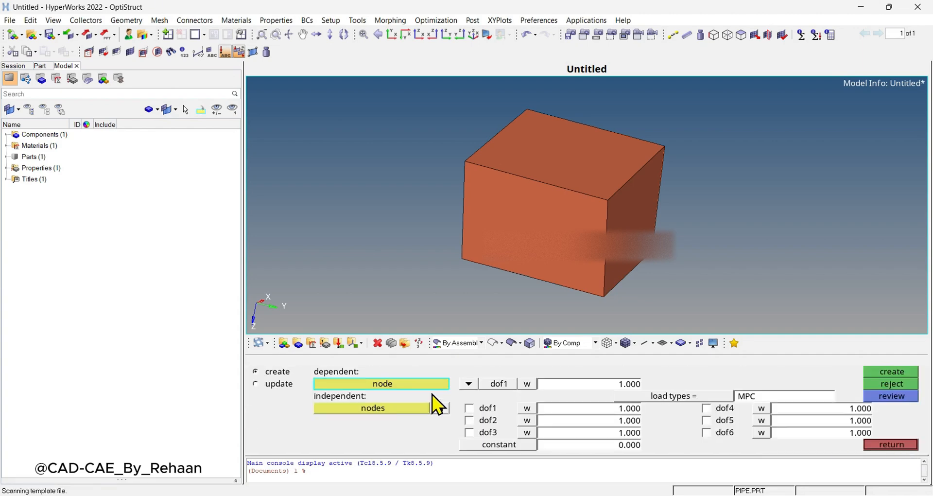
ctrl+drag(695, 189, 745, 231)
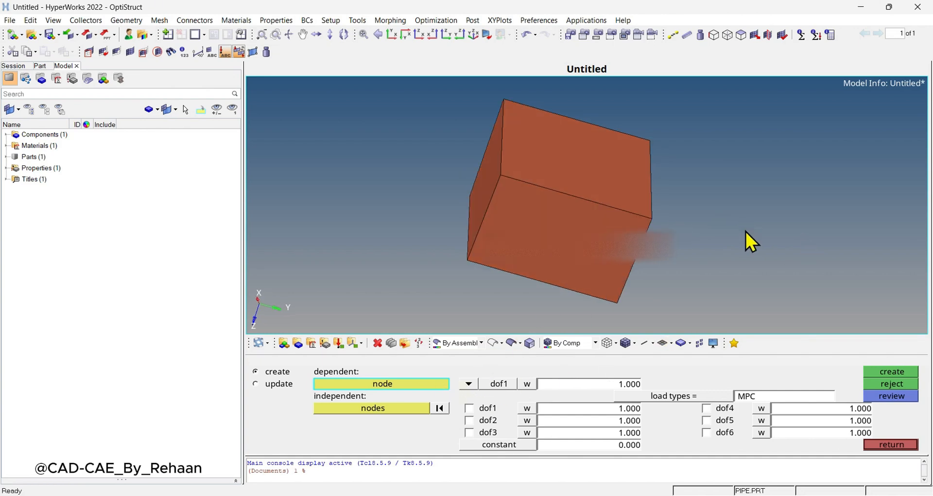
ctrl+scroll(670, 228, up, 3)
click(646, 216)
Pick the corner nodes of one element face as the equation's independent nodes and exit without creating the equation.
ctrl+drag(650, 223, 536, 182)
scroll(532, 174, up, 3)
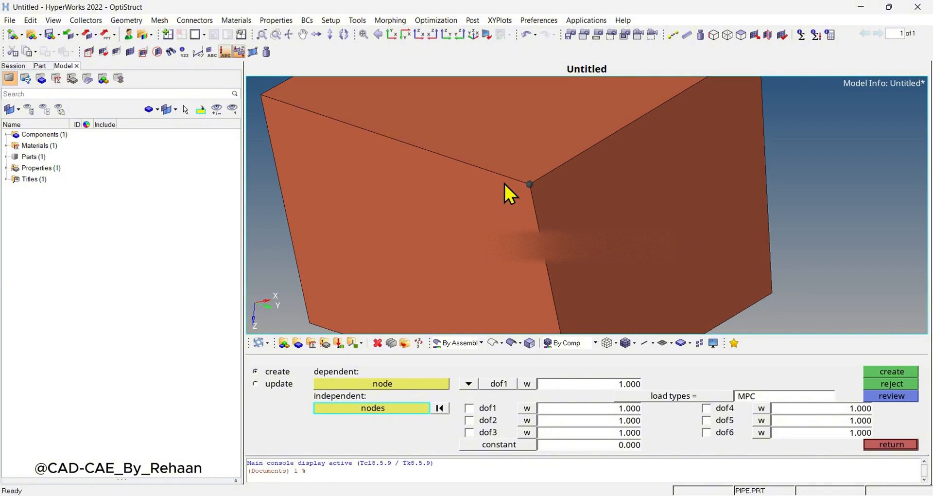
ctrl+scroll(563, 188, down, 2)
ctrl+drag(615, 293, 619, 258)
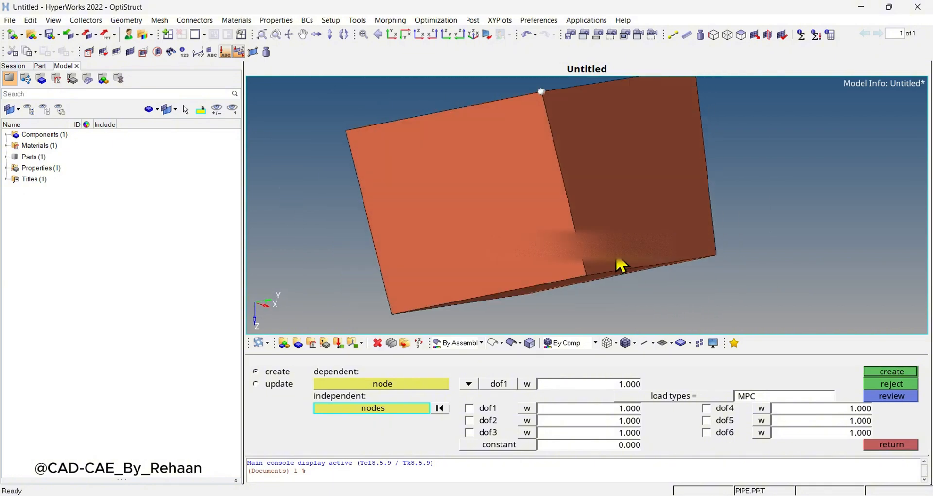
click(586, 272)
ctrl+drag(719, 220, 651, 270)
ctrl+scroll(646, 270, down, 2)
click(675, 297)
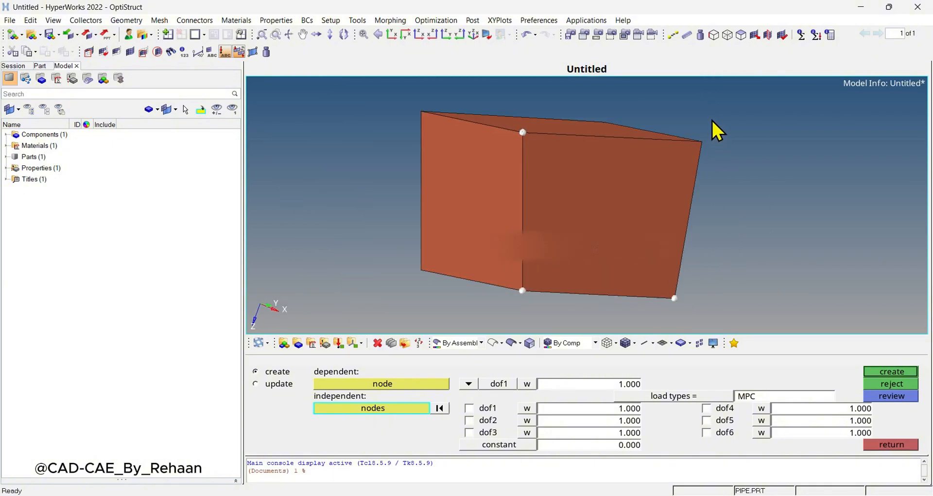
ctrl+drag(730, 170, 551, 139)
ctrl+scroll(572, 173, down, 2)
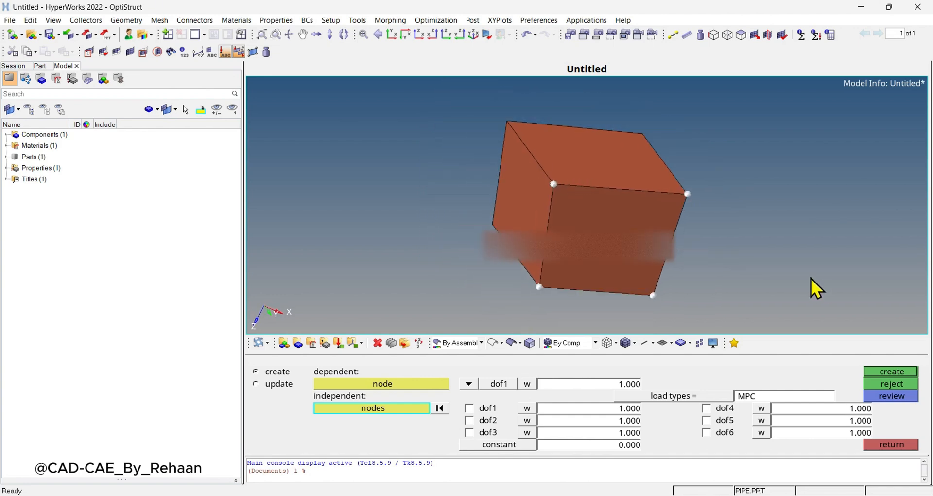
key(Escape)
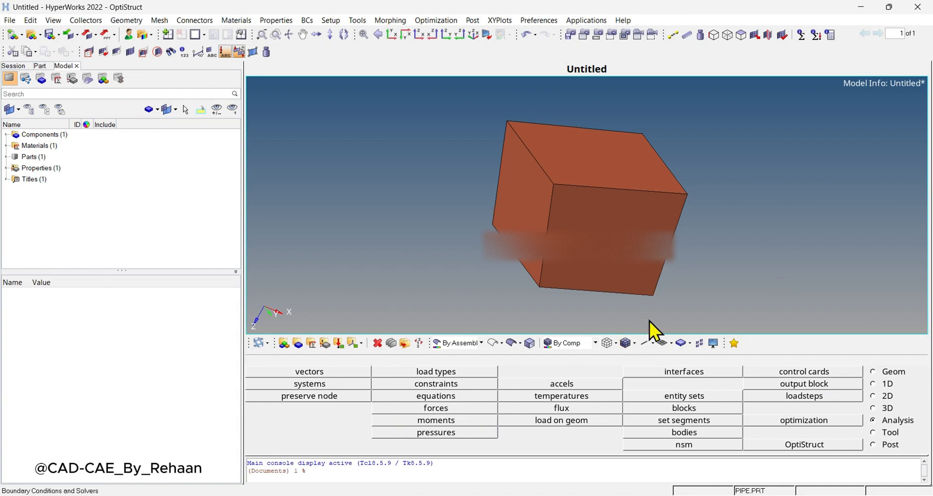
Unmask all elements to restore the complete meshed pipe to the display, and leave the masking function.
key(F5)
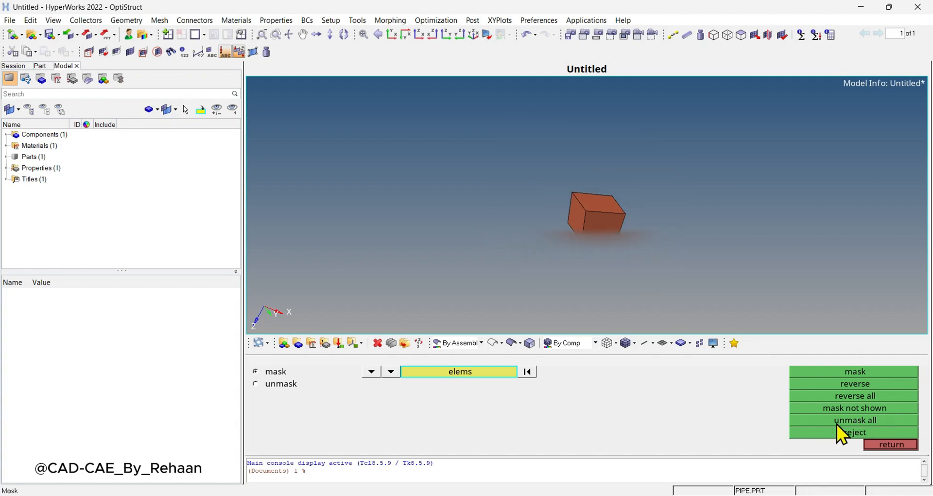
click(836, 424)
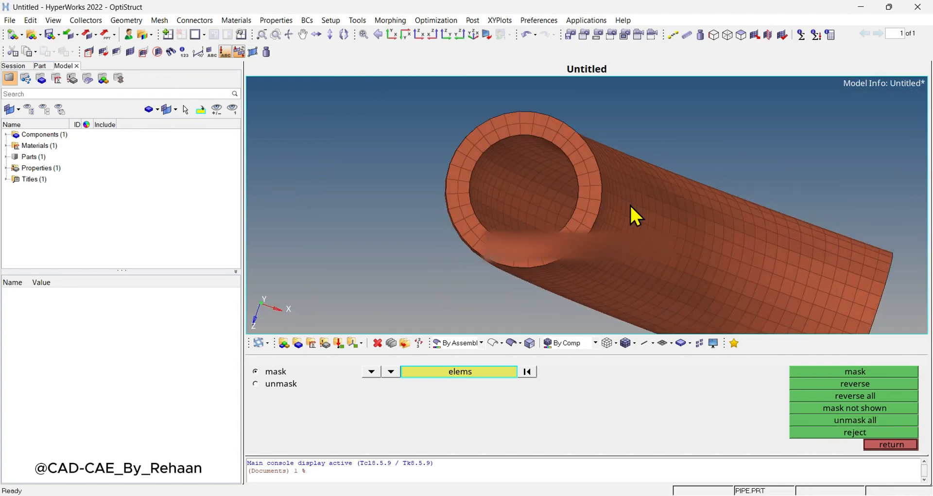
ctrl+drag(630, 205, 745, 264)
ctrl+scroll(678, 277, up, 3)
ctrl+drag(678, 277, 651, 229)
ctrl+scroll(656, 228, down, 4)
ctrl+right_drag(655, 228, 688, 213)
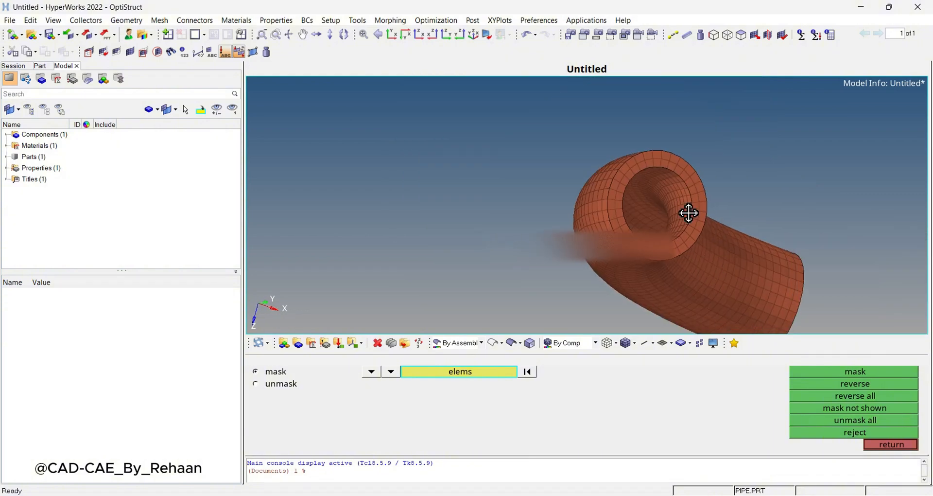
ctrl+drag(688, 212, 654, 238)
ctrl+right_drag(653, 238, 612, 201)
ctrl+drag(612, 200, 738, 226)
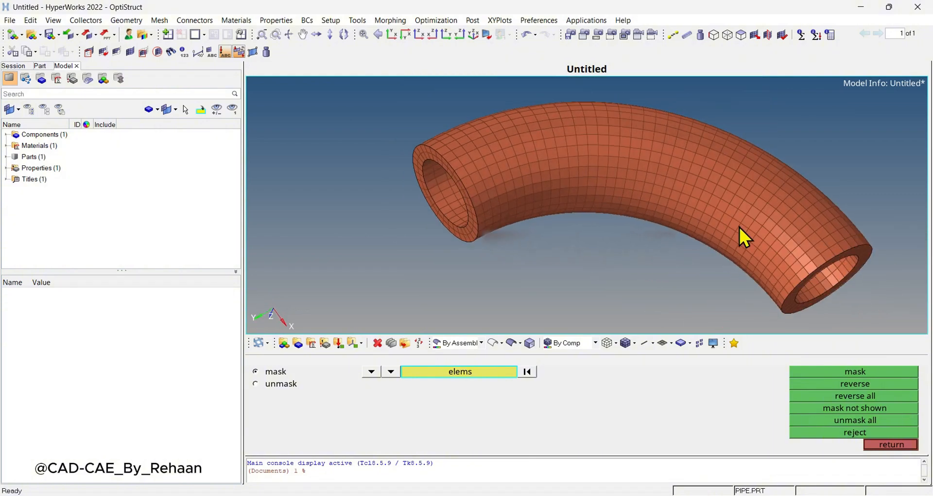
key(Escape)
Examine the complete solid mesh of the curved pipe from several angles, including both open ends.
ctrl+drag(619, 219, 678, 233)
ctrl+right_drag(678, 234, 618, 230)
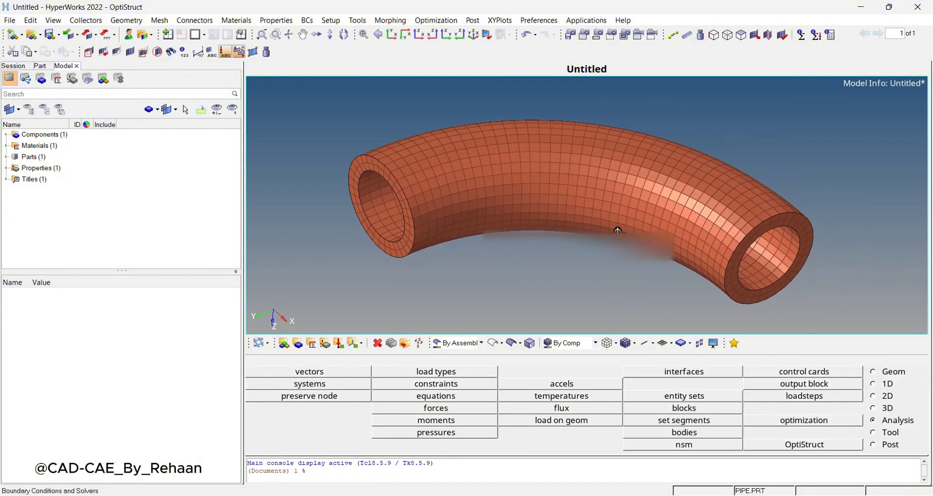
ctrl+drag(618, 230, 670, 253)
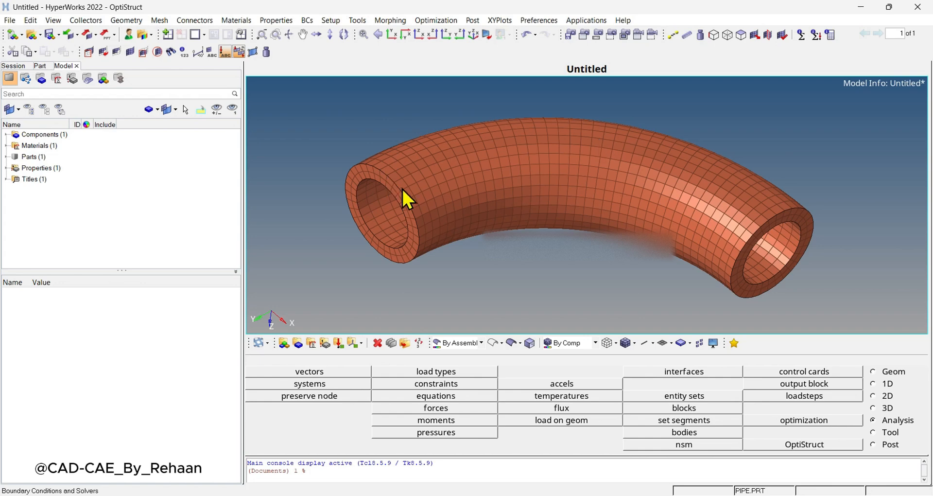
ctrl+drag(556, 223, 641, 231)
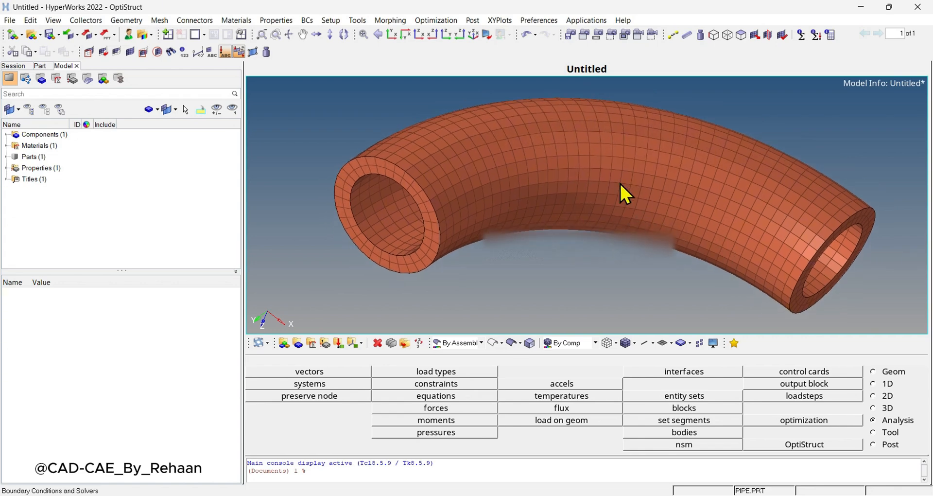
ctrl+drag(621, 191, 587, 209)
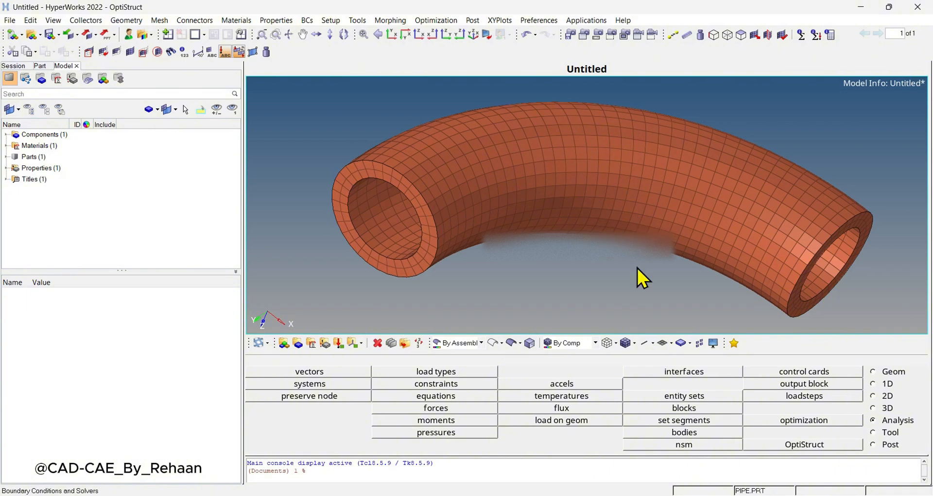
mouse_move(635, 265)
ctrl+mouse_down()
mouse_move(485, 229)
mouse_move(591, 156)
ctrl+mouse_up()
ctrl+drag(678, 217, 611, 215)
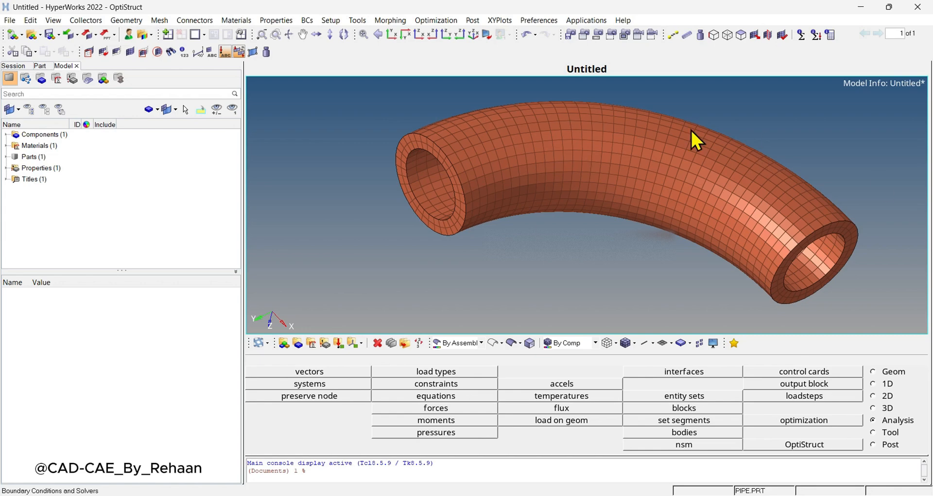
ctrl+right_drag(749, 201, 787, 215)
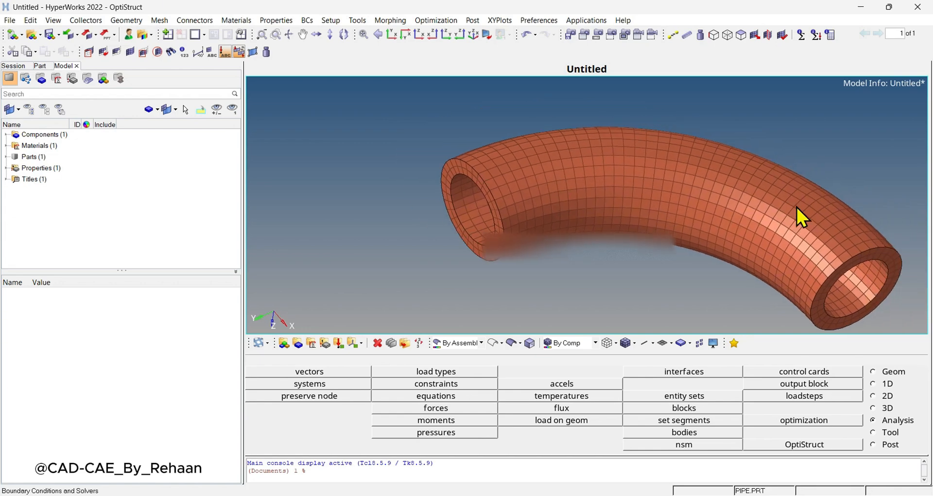